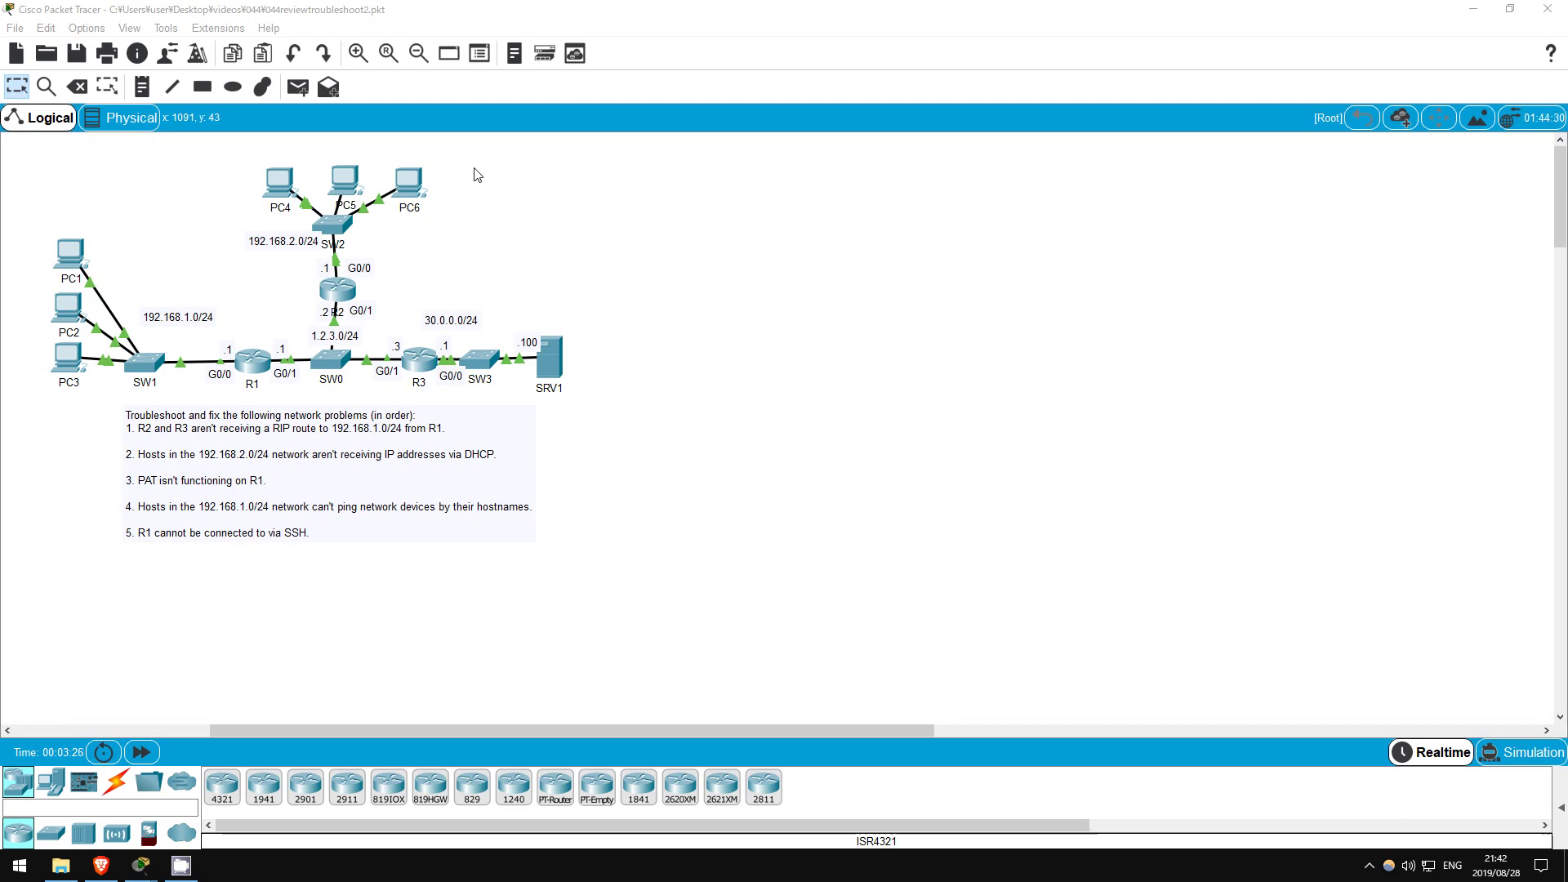
Open R2's CLI and enter privileged EXEC mode with en
left_click(337, 290)
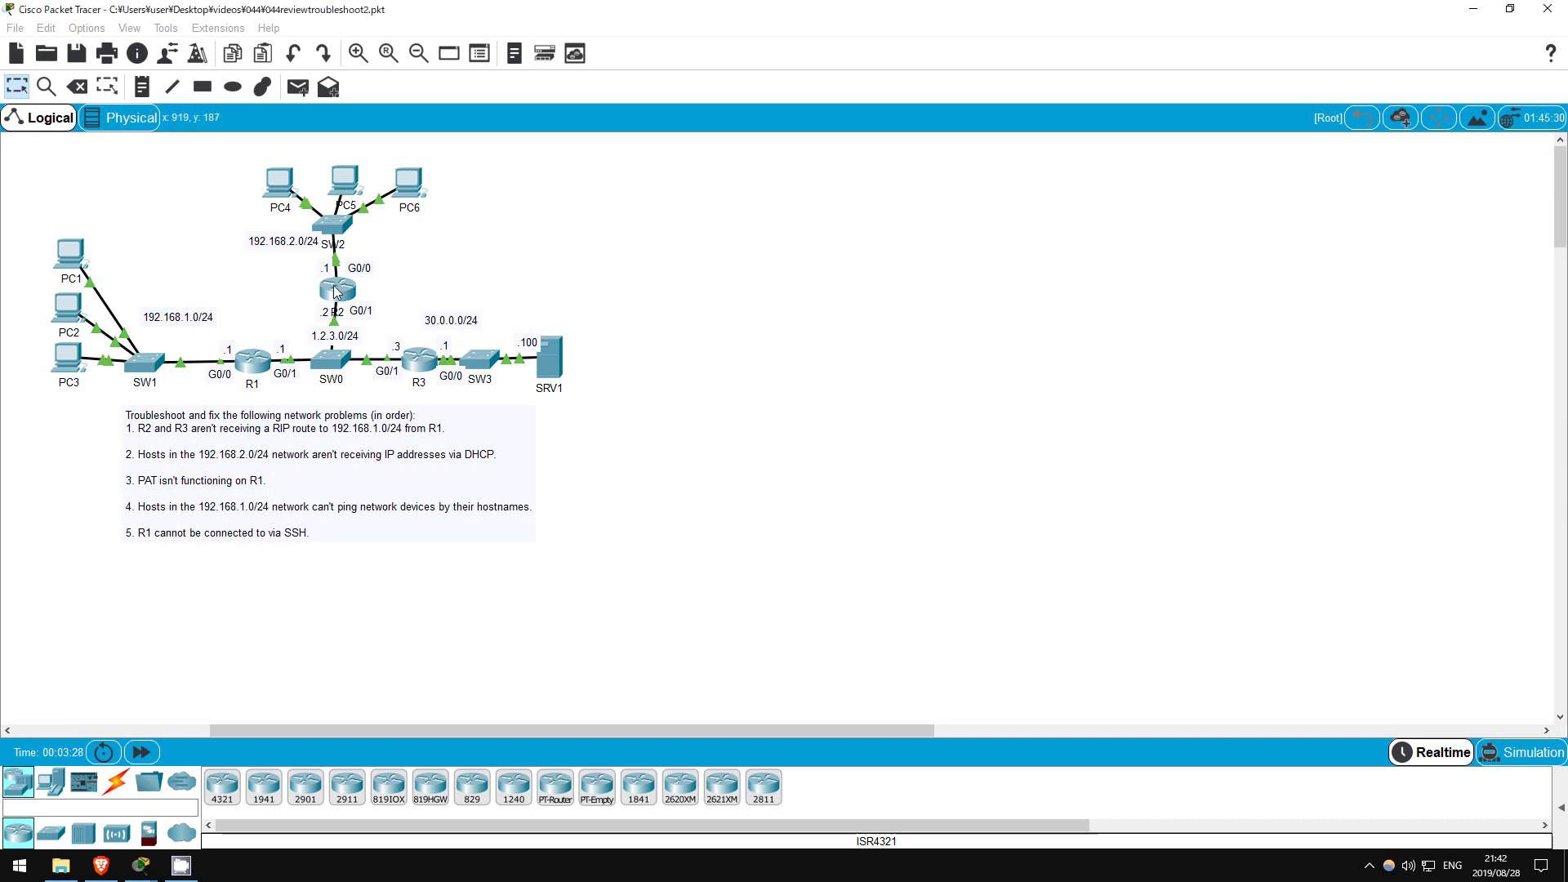
left_click(713, 119)
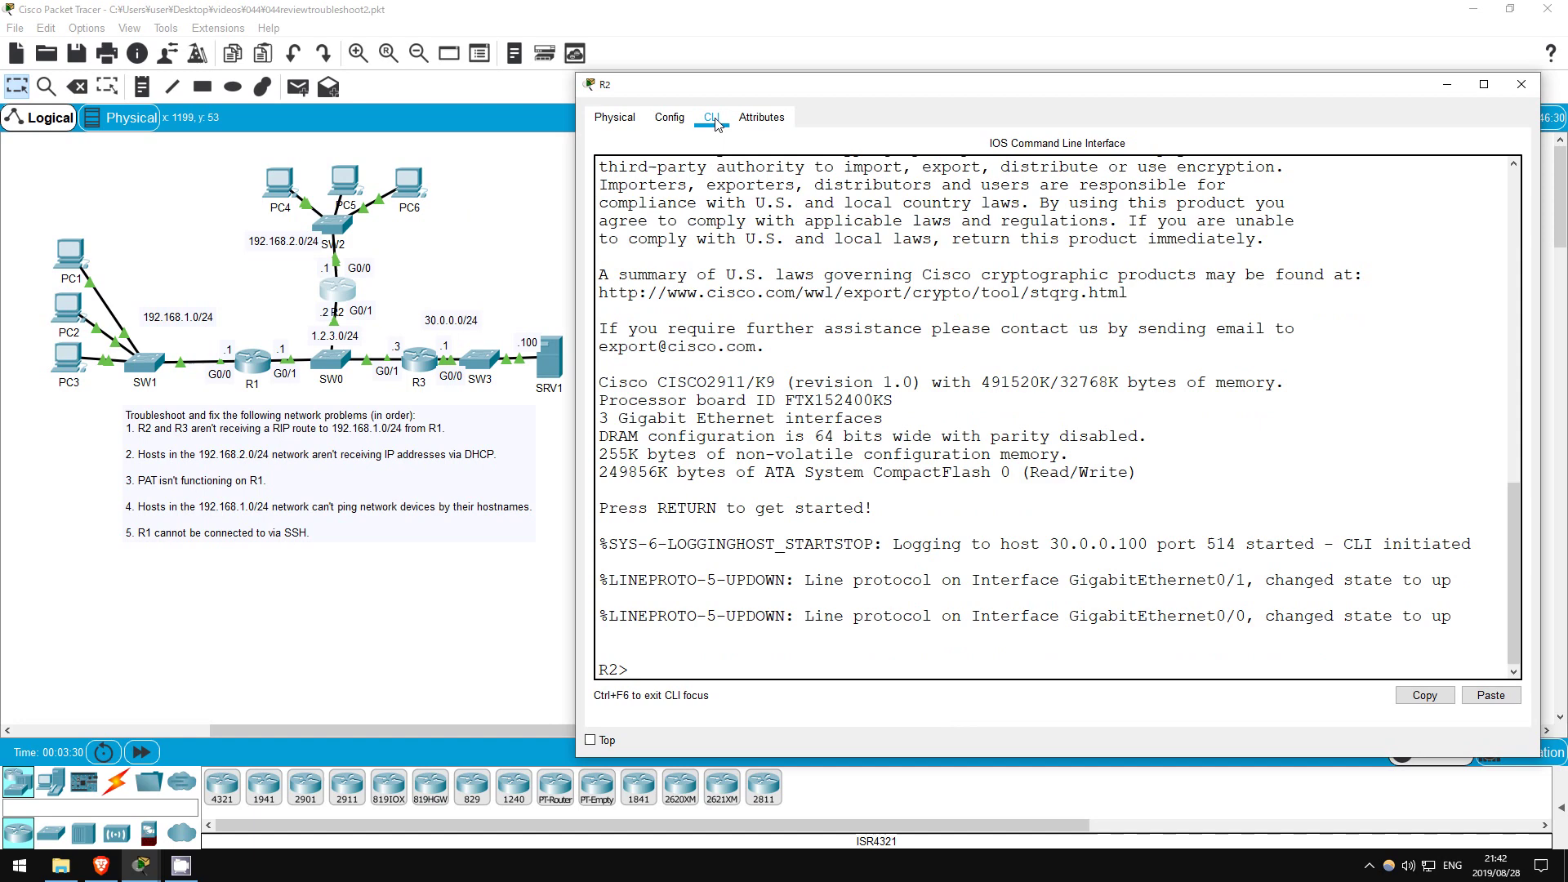
key("Return")
key("Return")
type("en")
key("Return")
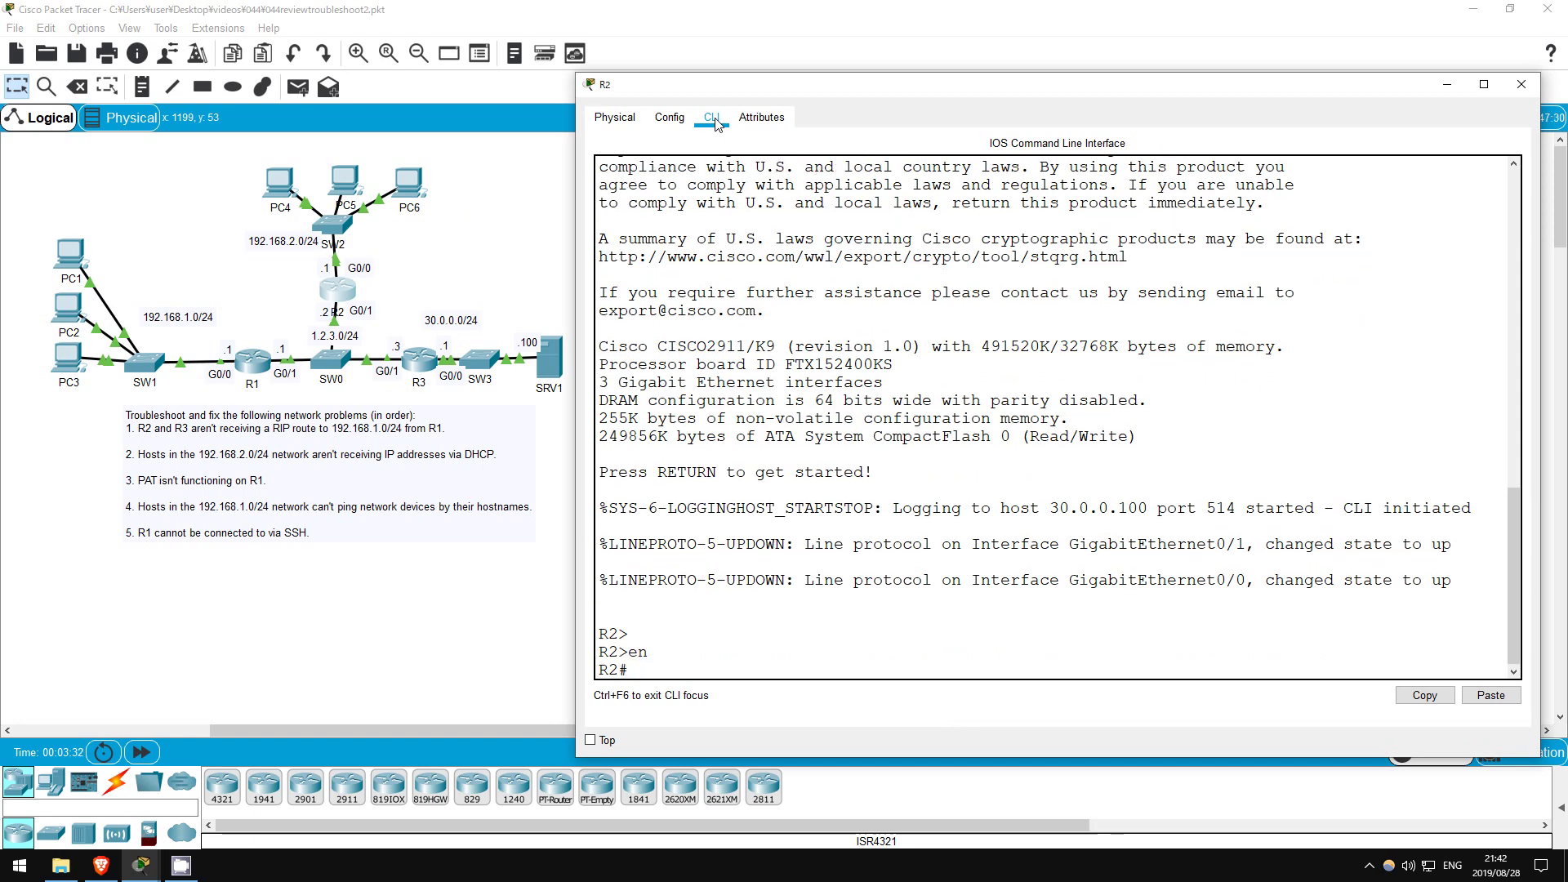
Show R2's RIP database, highlighting the learned 30.0.0.0/24 routes
type("sh ip rip data")
key("Tab")
key("Return")
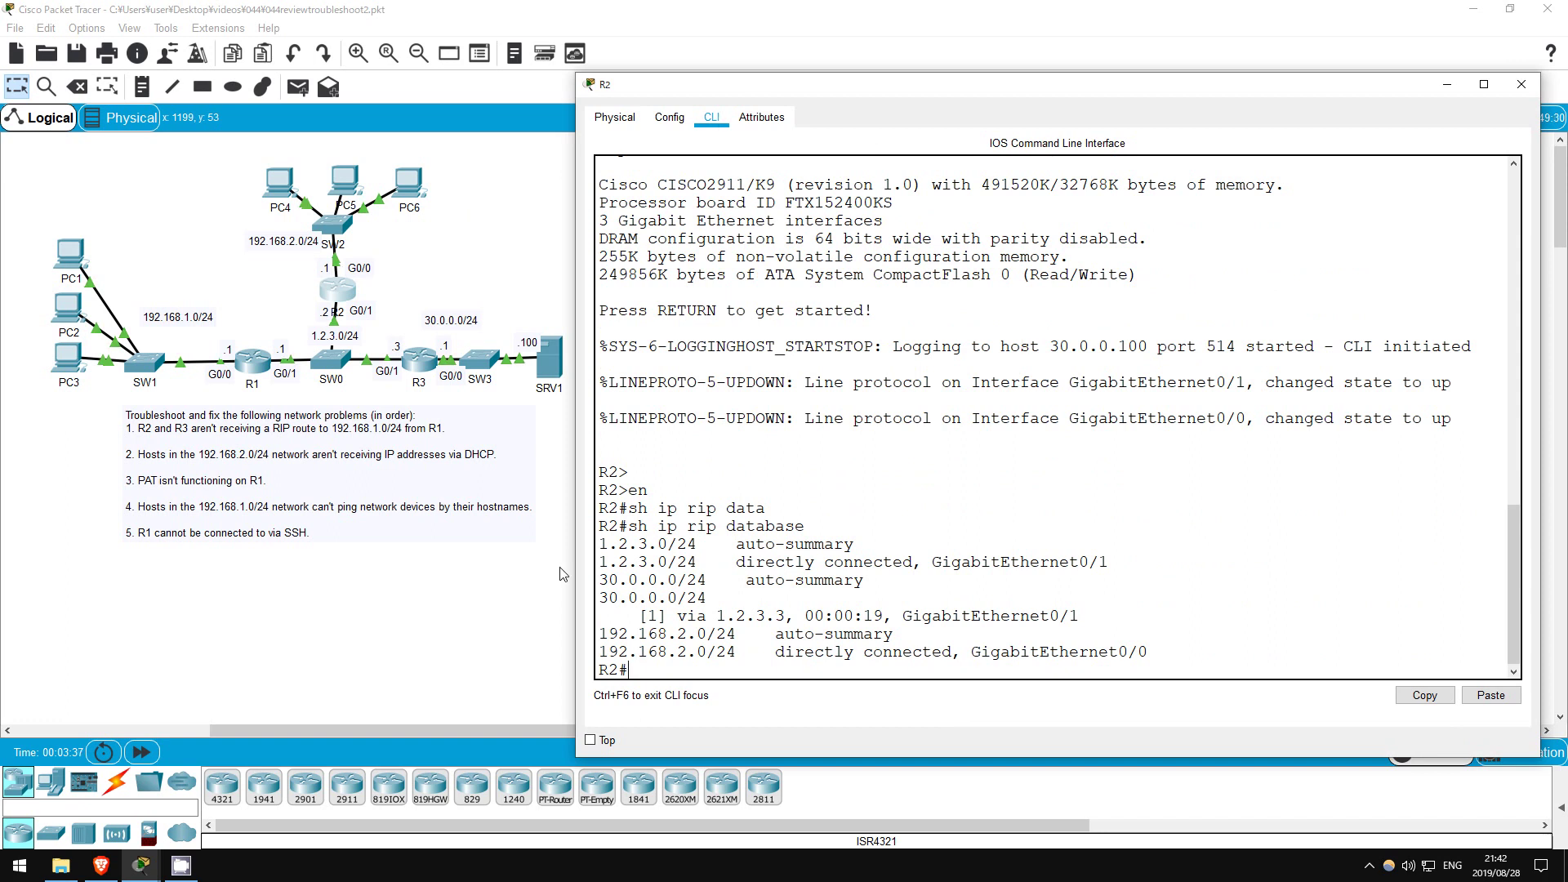
left_click_drag(605, 579, 717, 603)
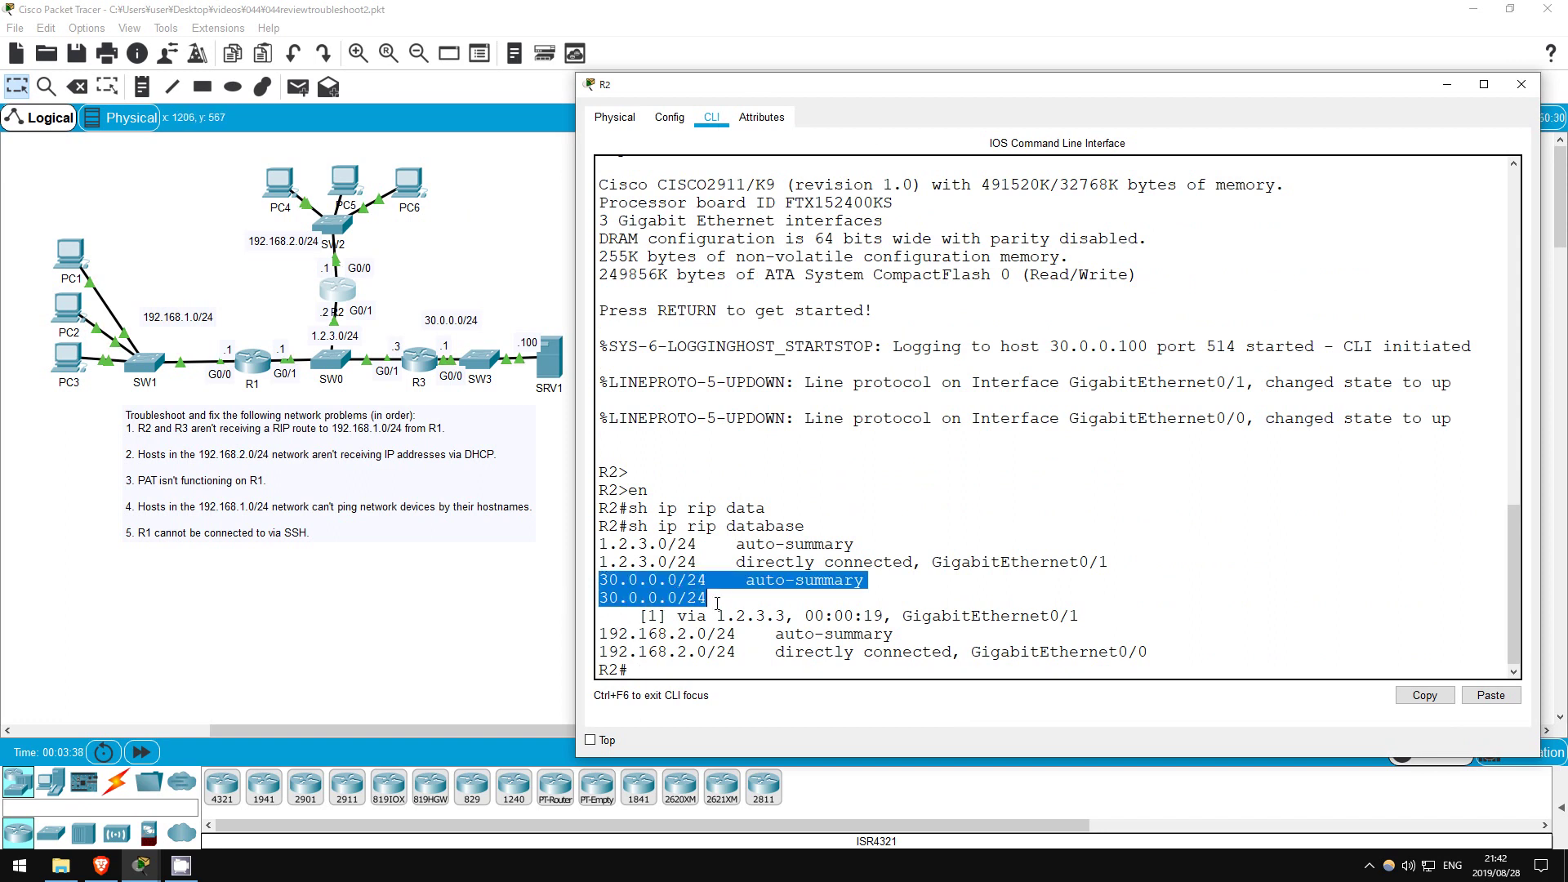
left_click(647, 671)
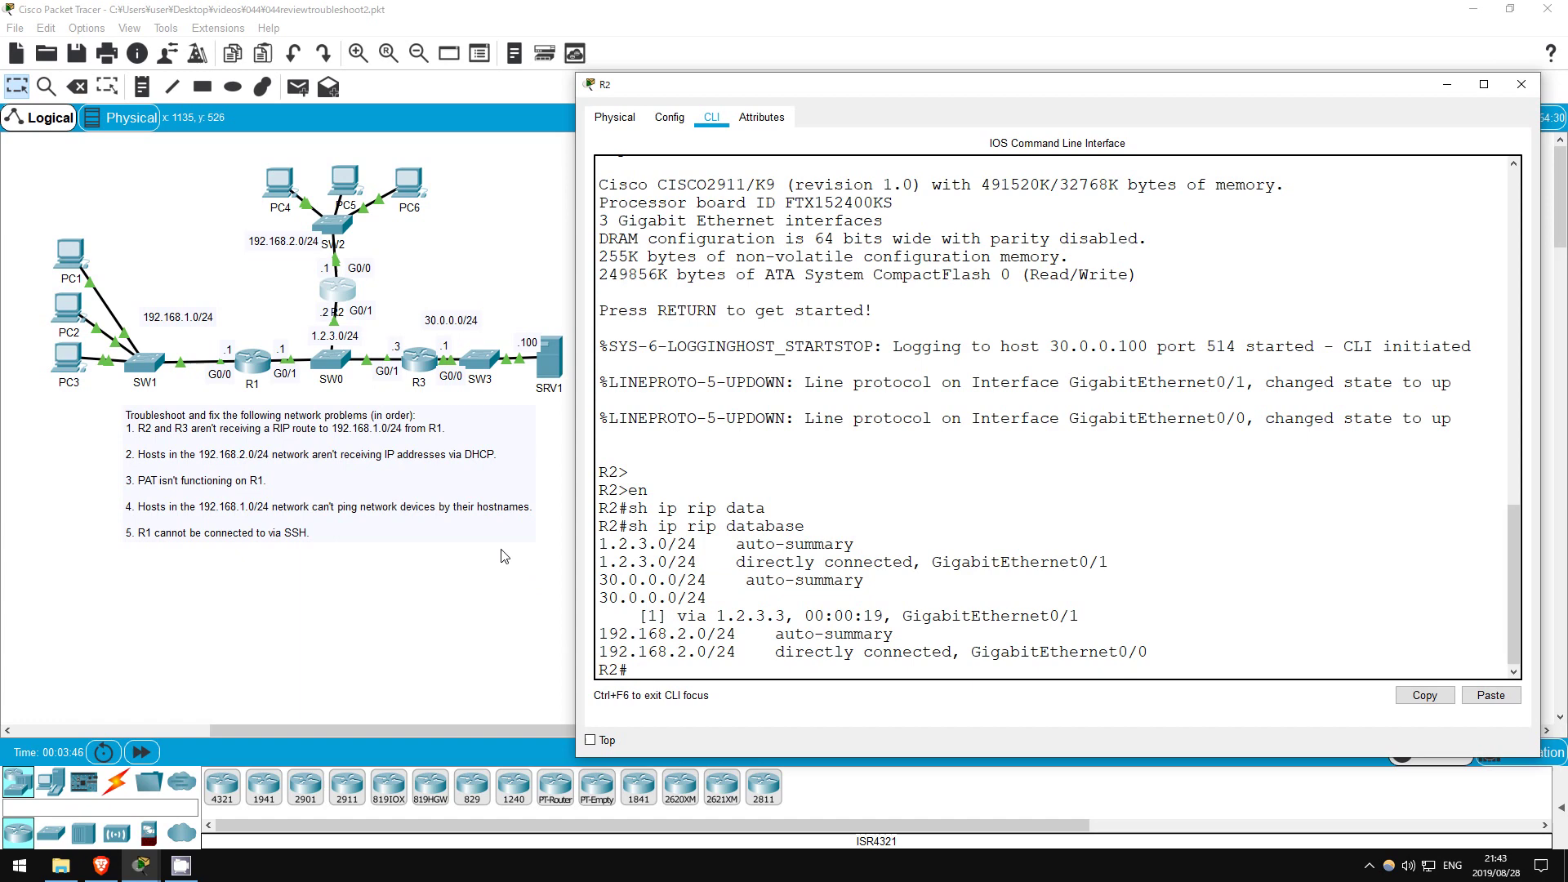
Show R3's RIP database in its CLI, noting 192.168.2.0/24 learned via 1.2.3.2
left_click(421, 365)
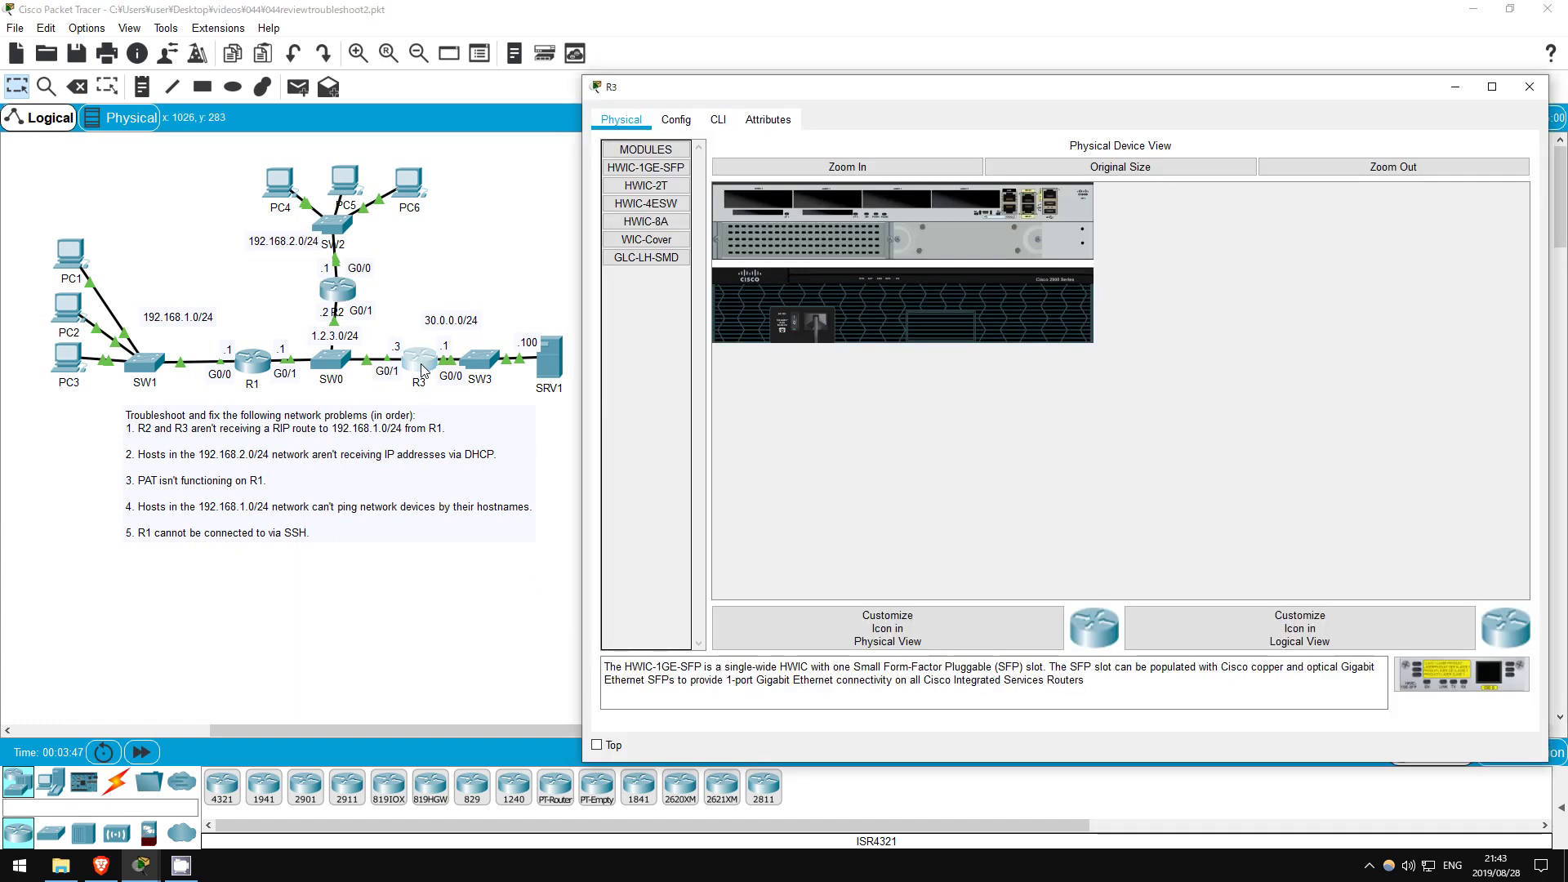
left_click(728, 119)
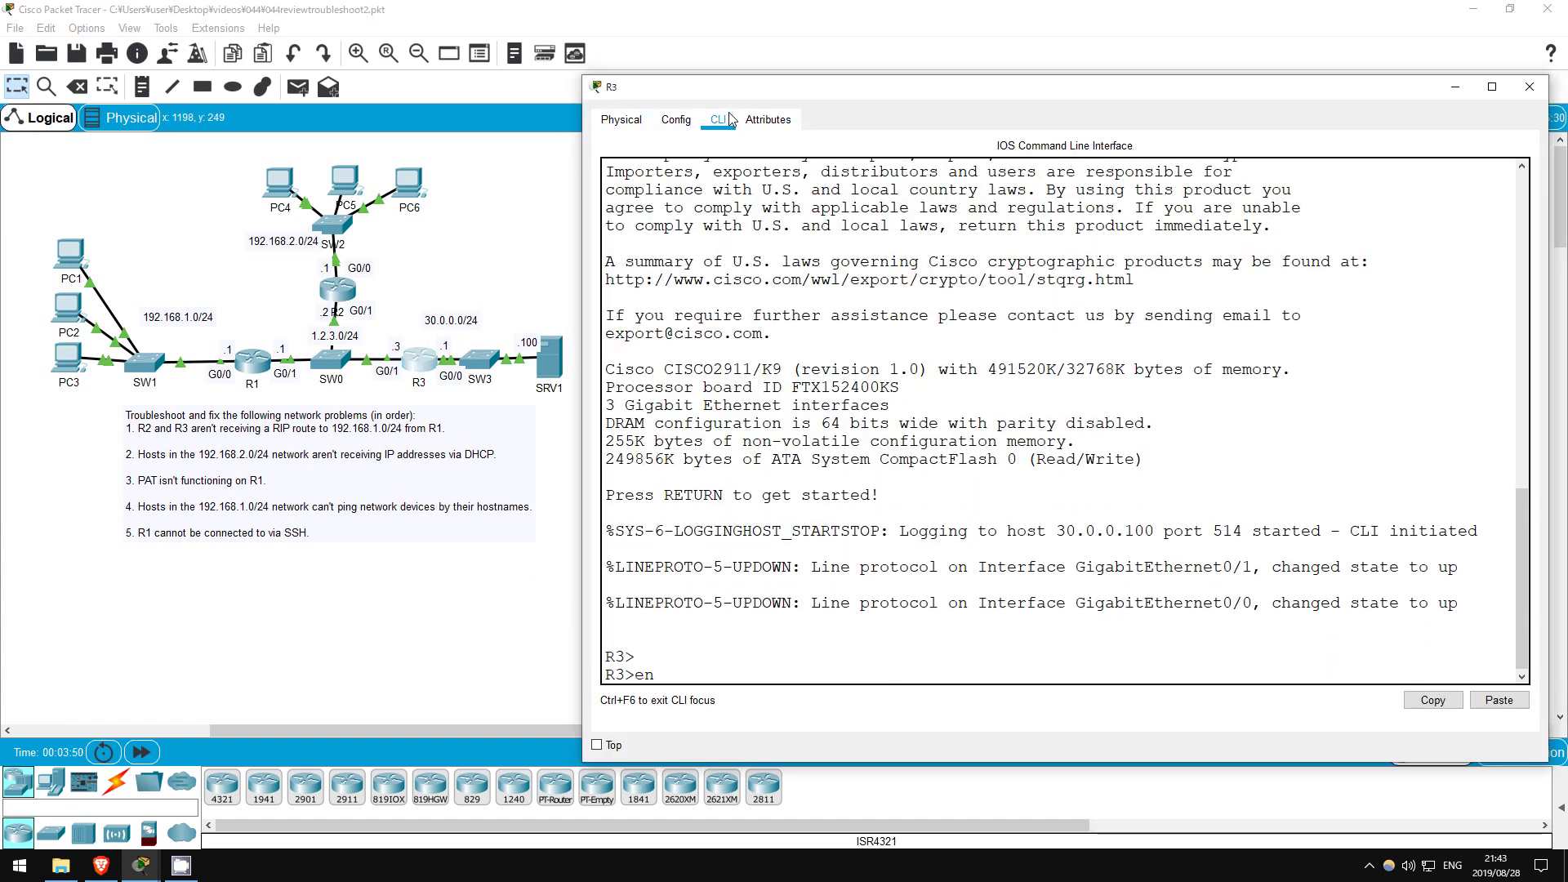
type("en")
key("Return")
type("sh ip rip data")
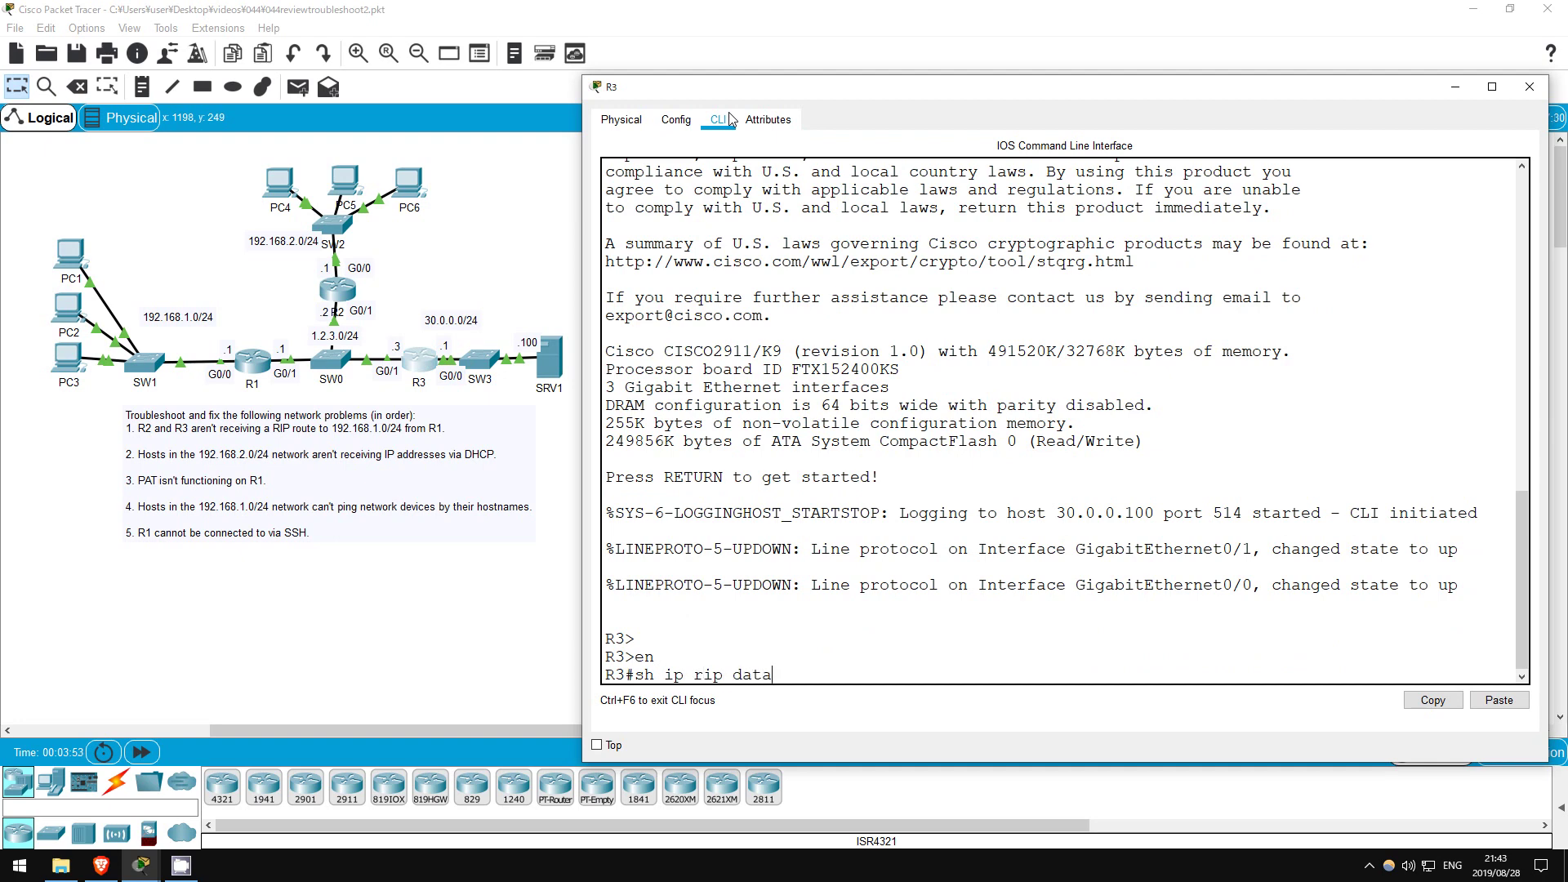
key("Return")
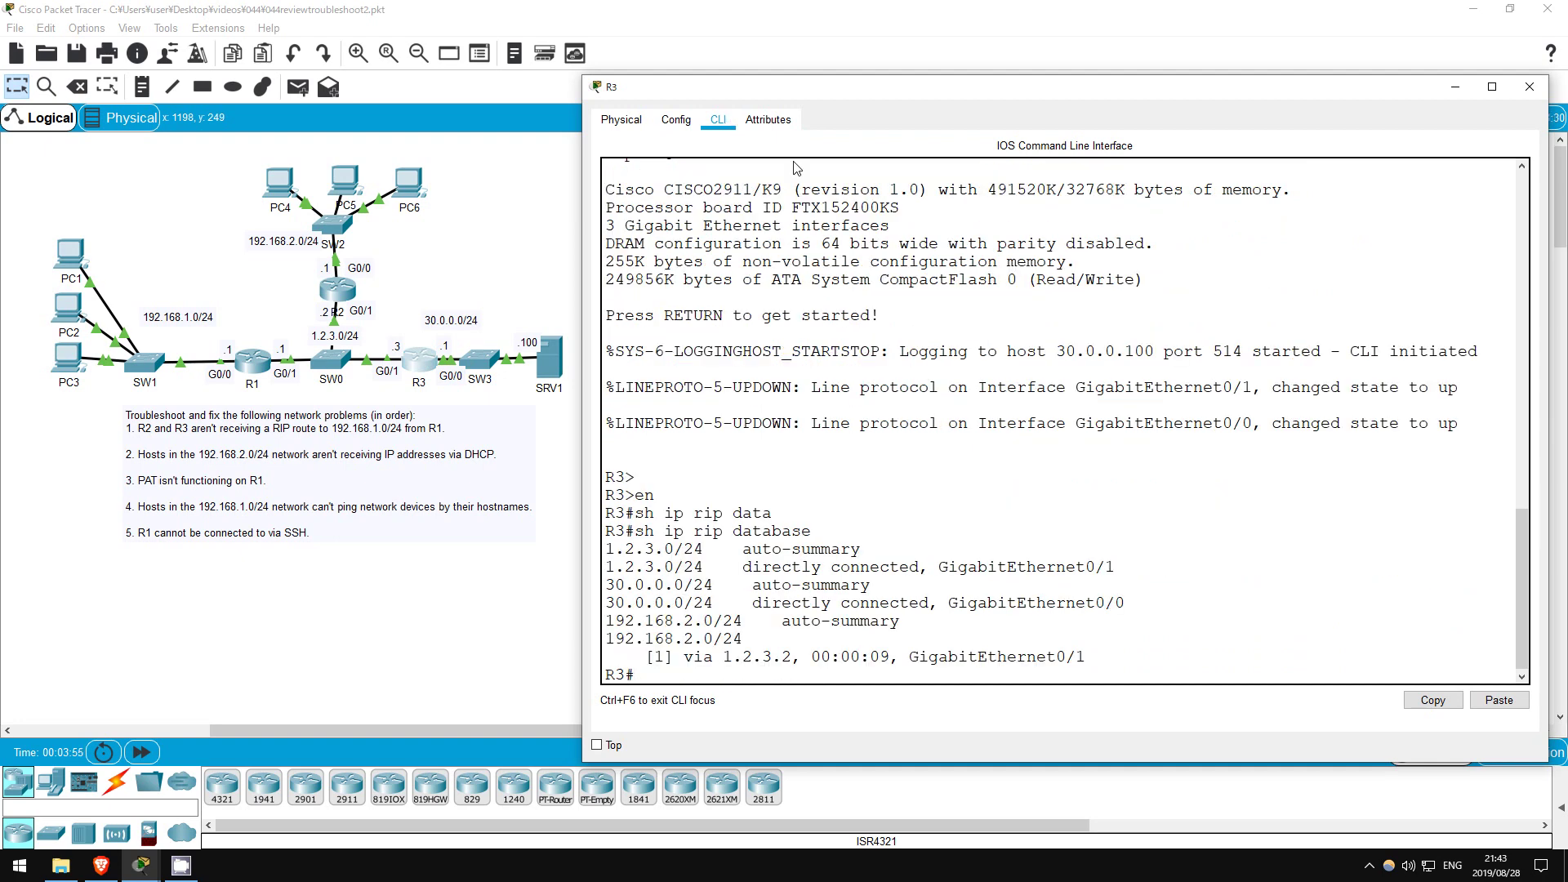
left_click_drag(606, 619, 781, 634)
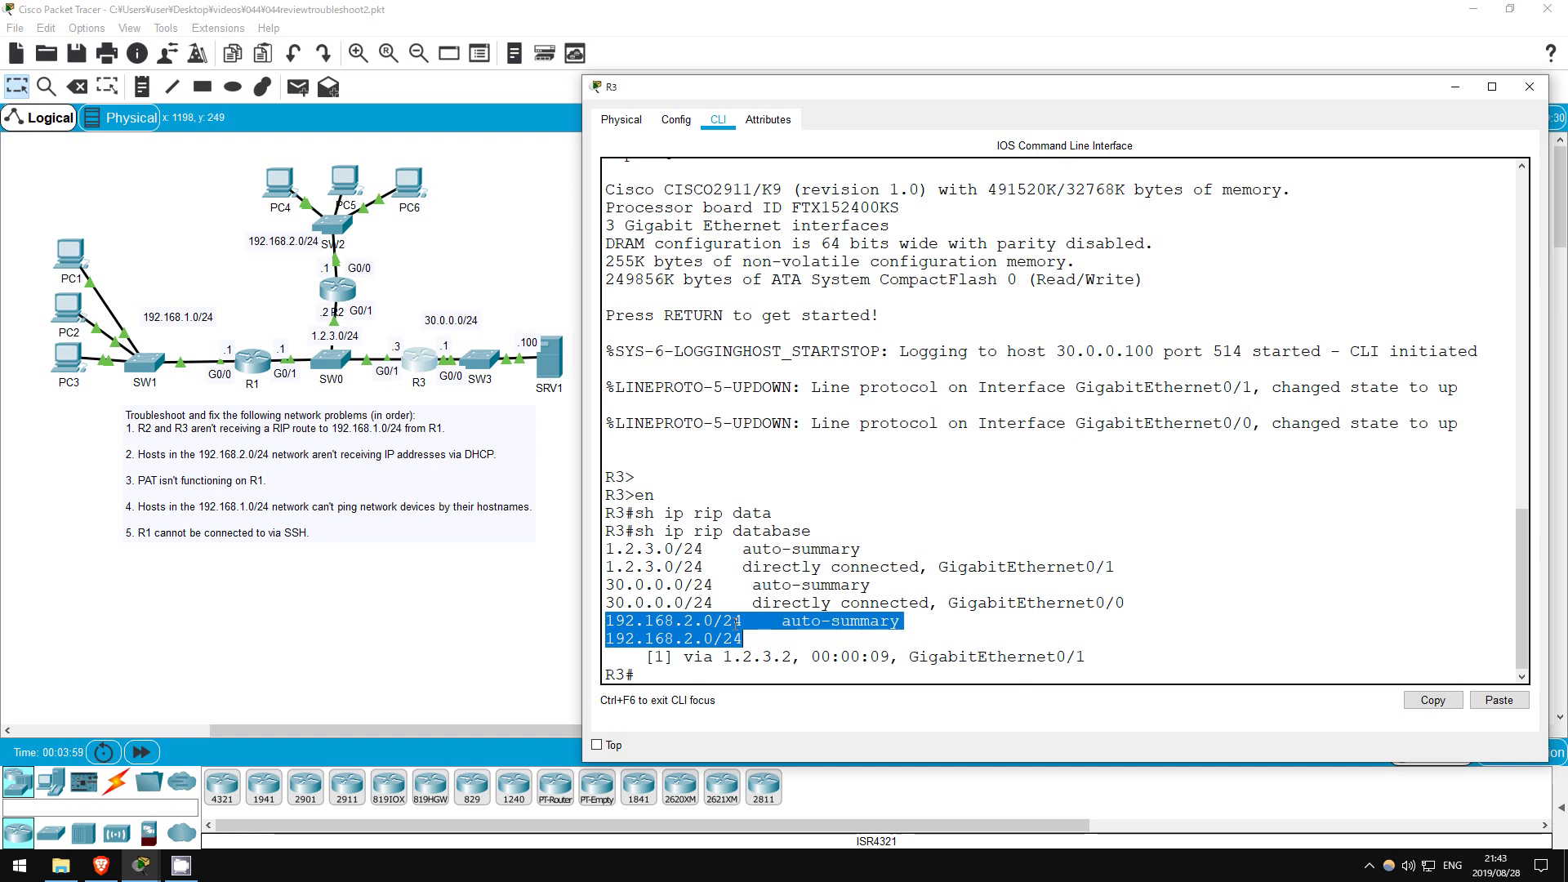
left_click(700, 623)
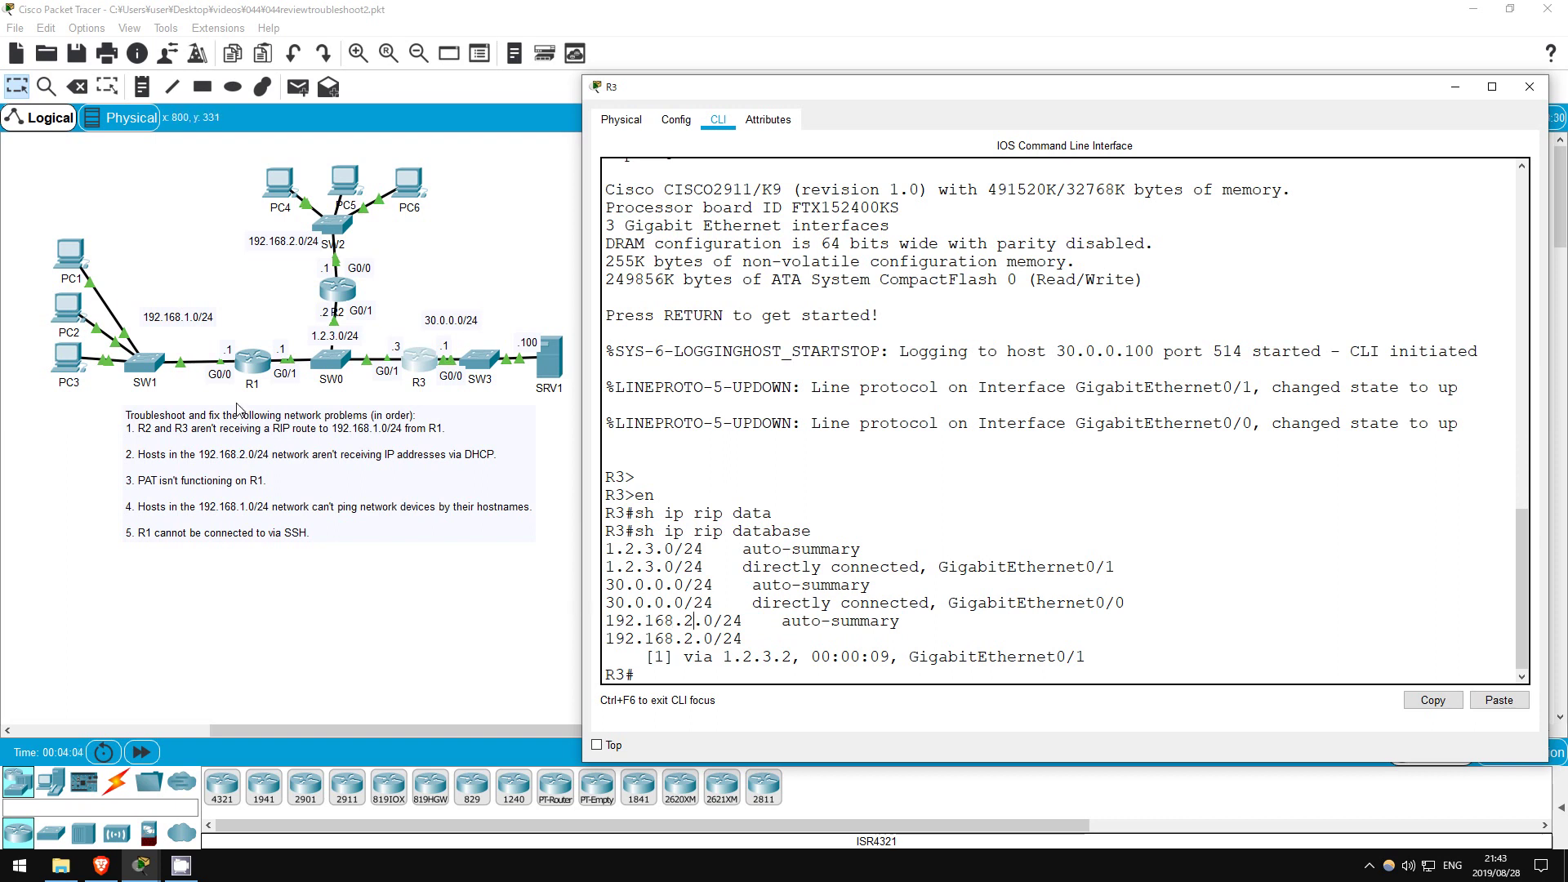
Open R1's CLI and enter privileged EXEC mode with en
left_click(254, 358)
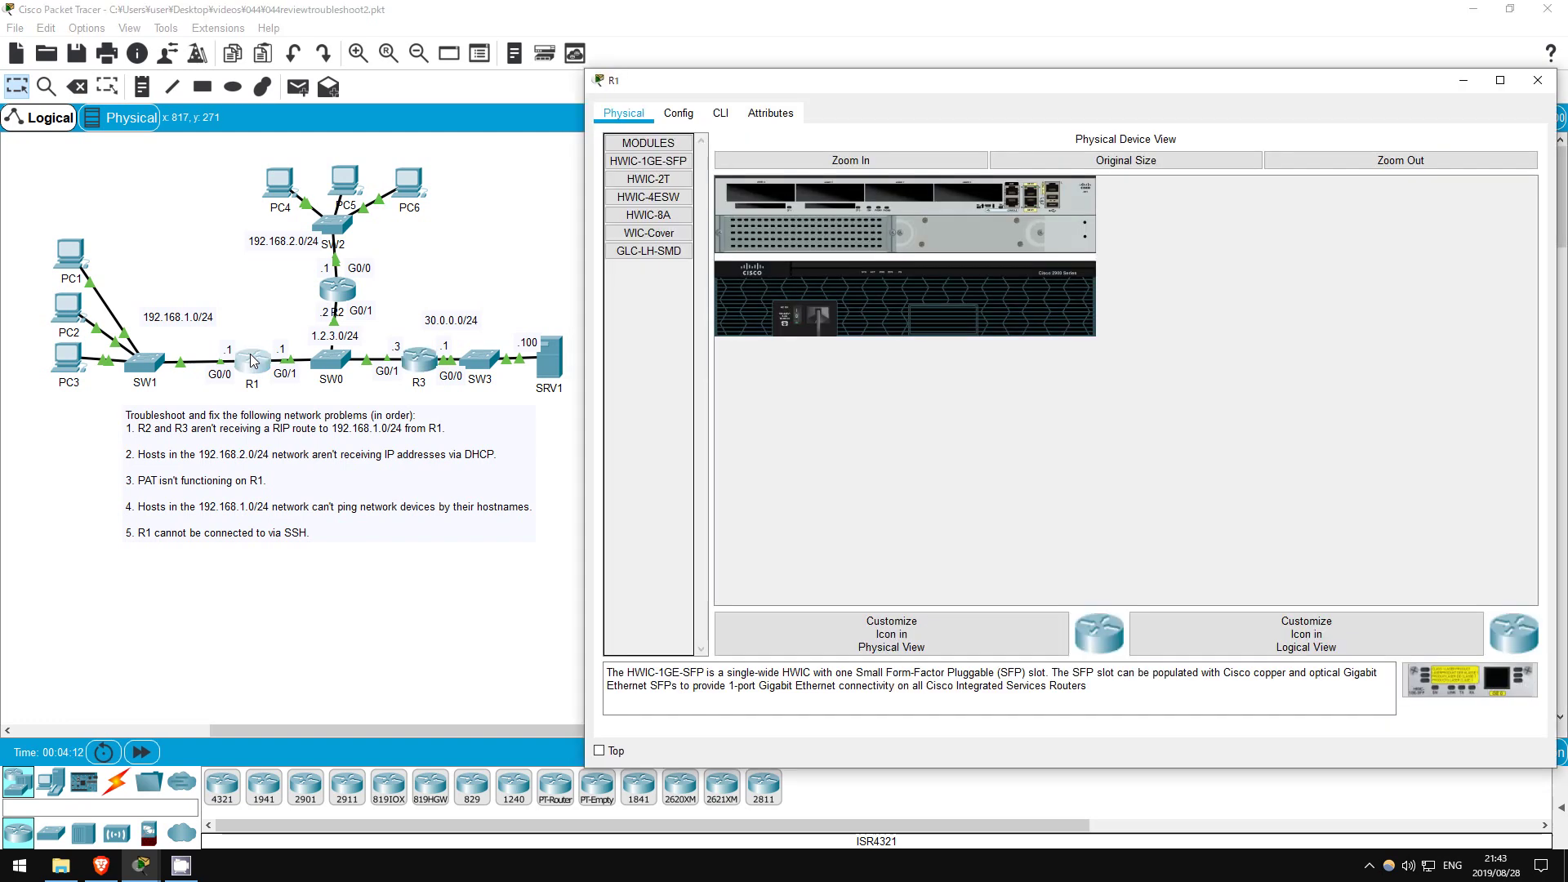
left_click(721, 114)
key("Return")
key("Return")
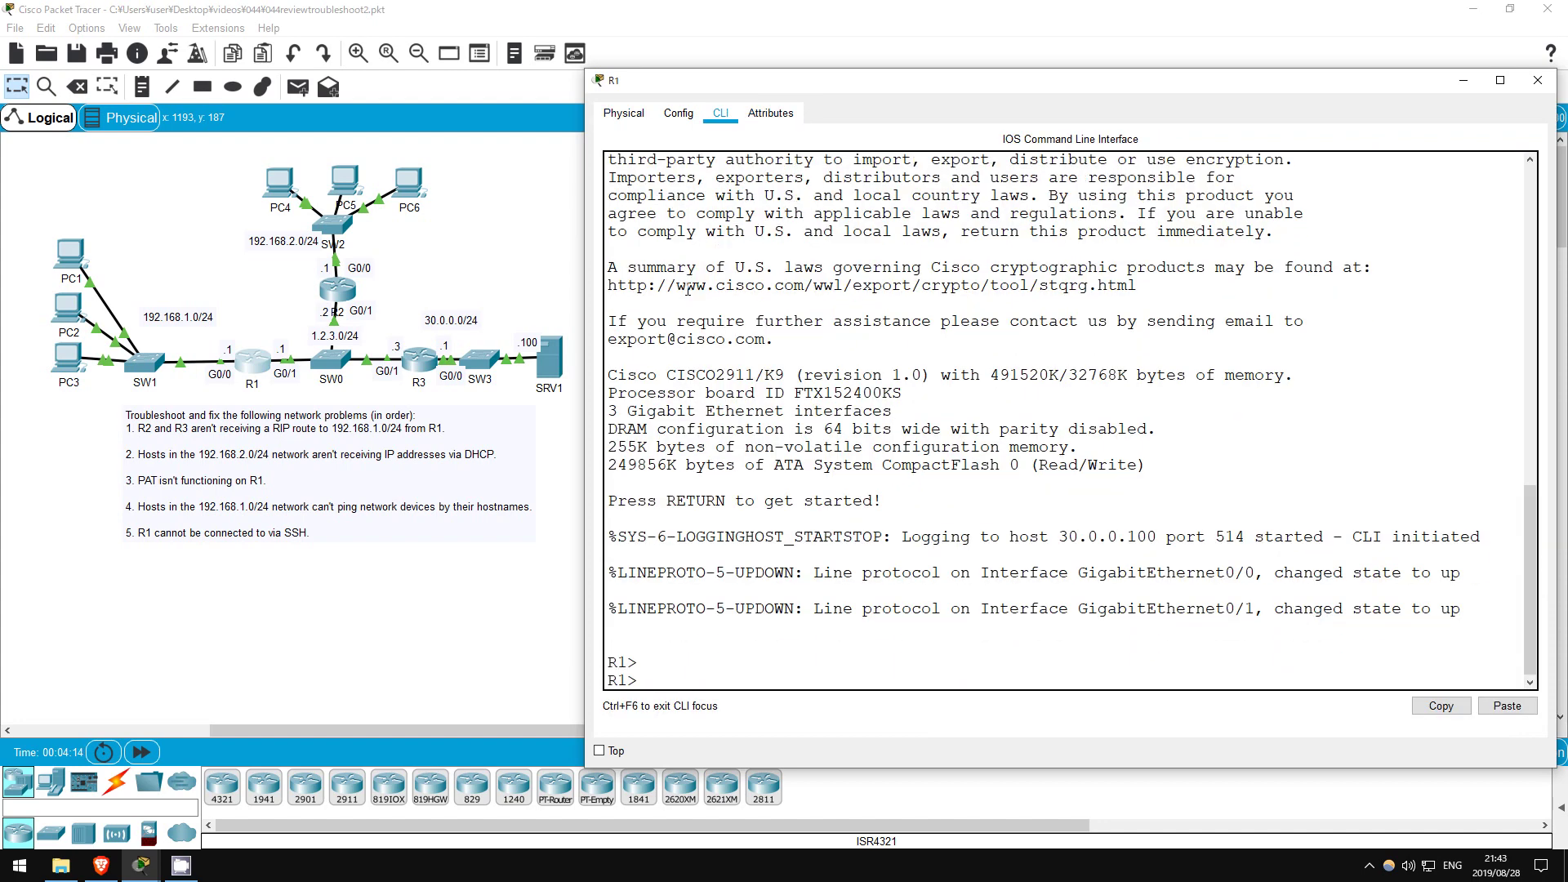
type("en")
key("Return")
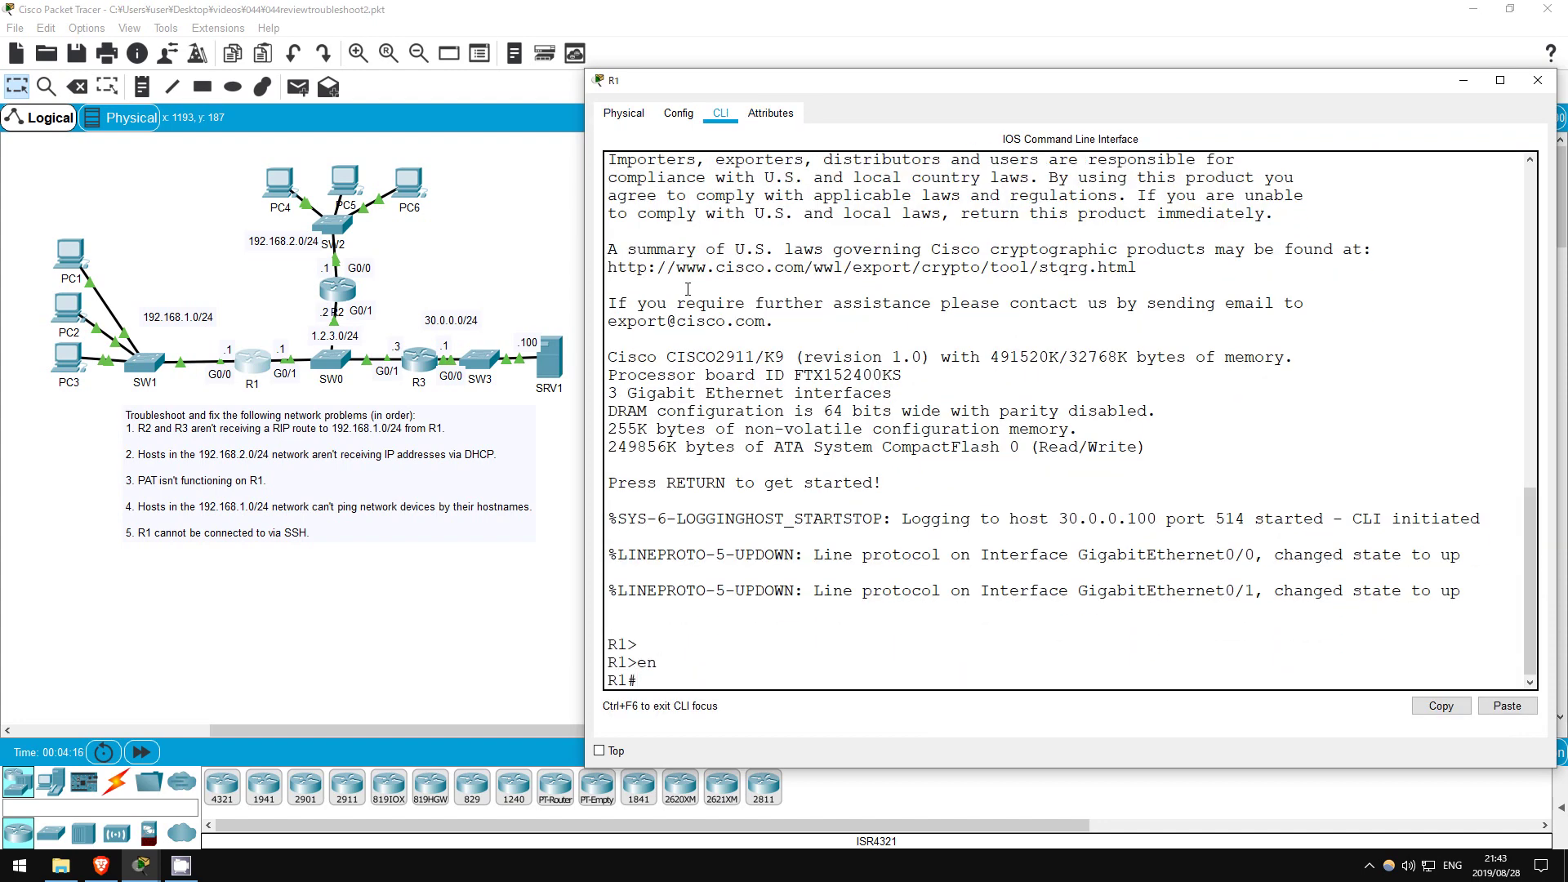
Show R1's RIP database, noting the 30.0.0.0/24 and 192.168.2.0/24 routes
type("sh ip rip data")
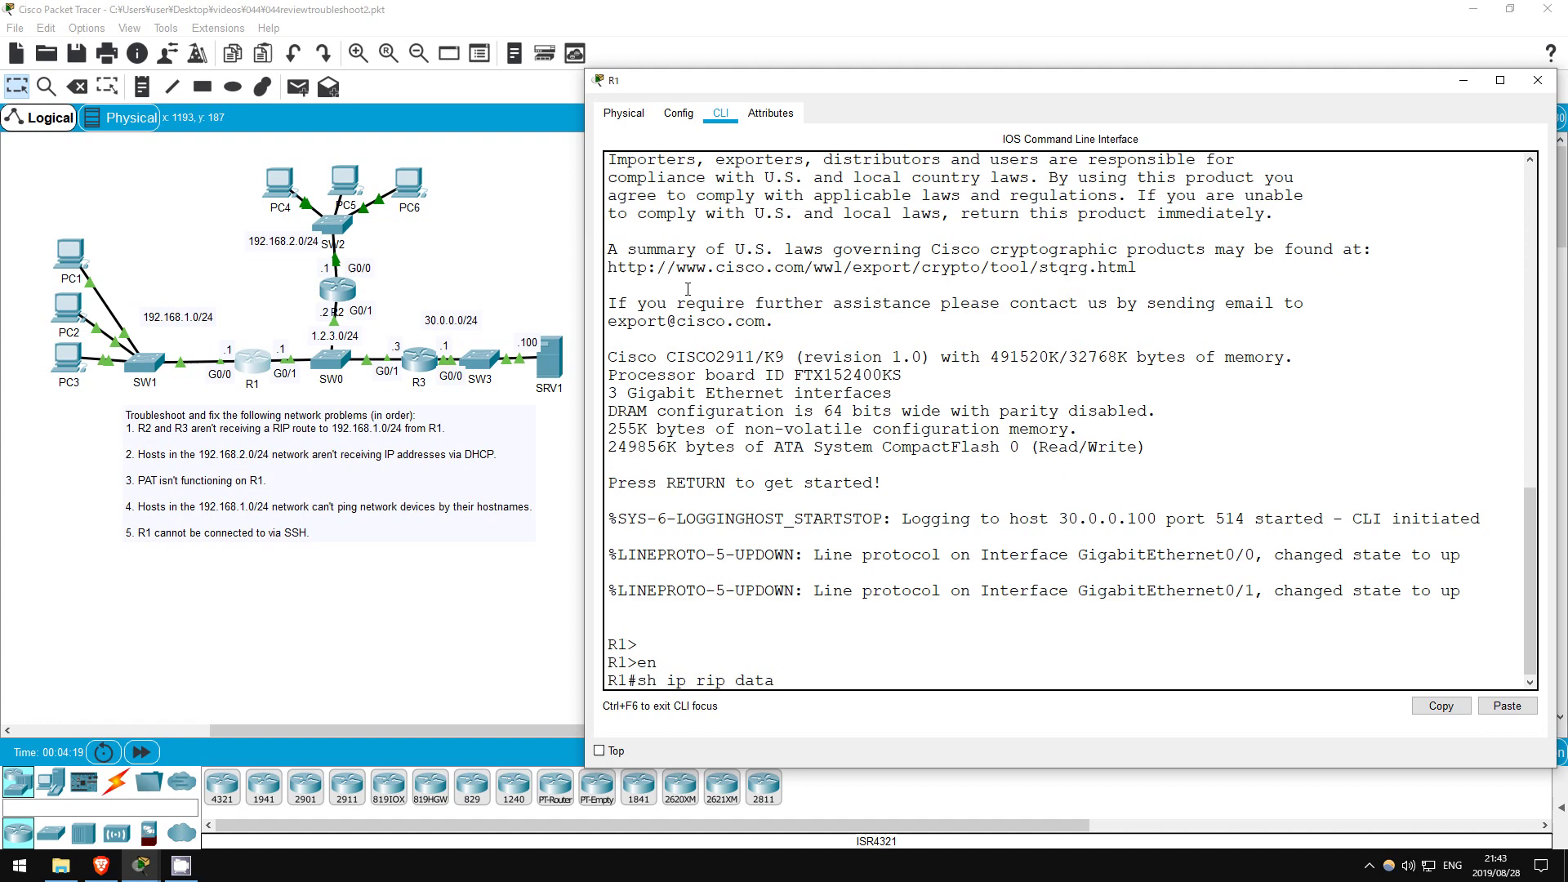
key("Return")
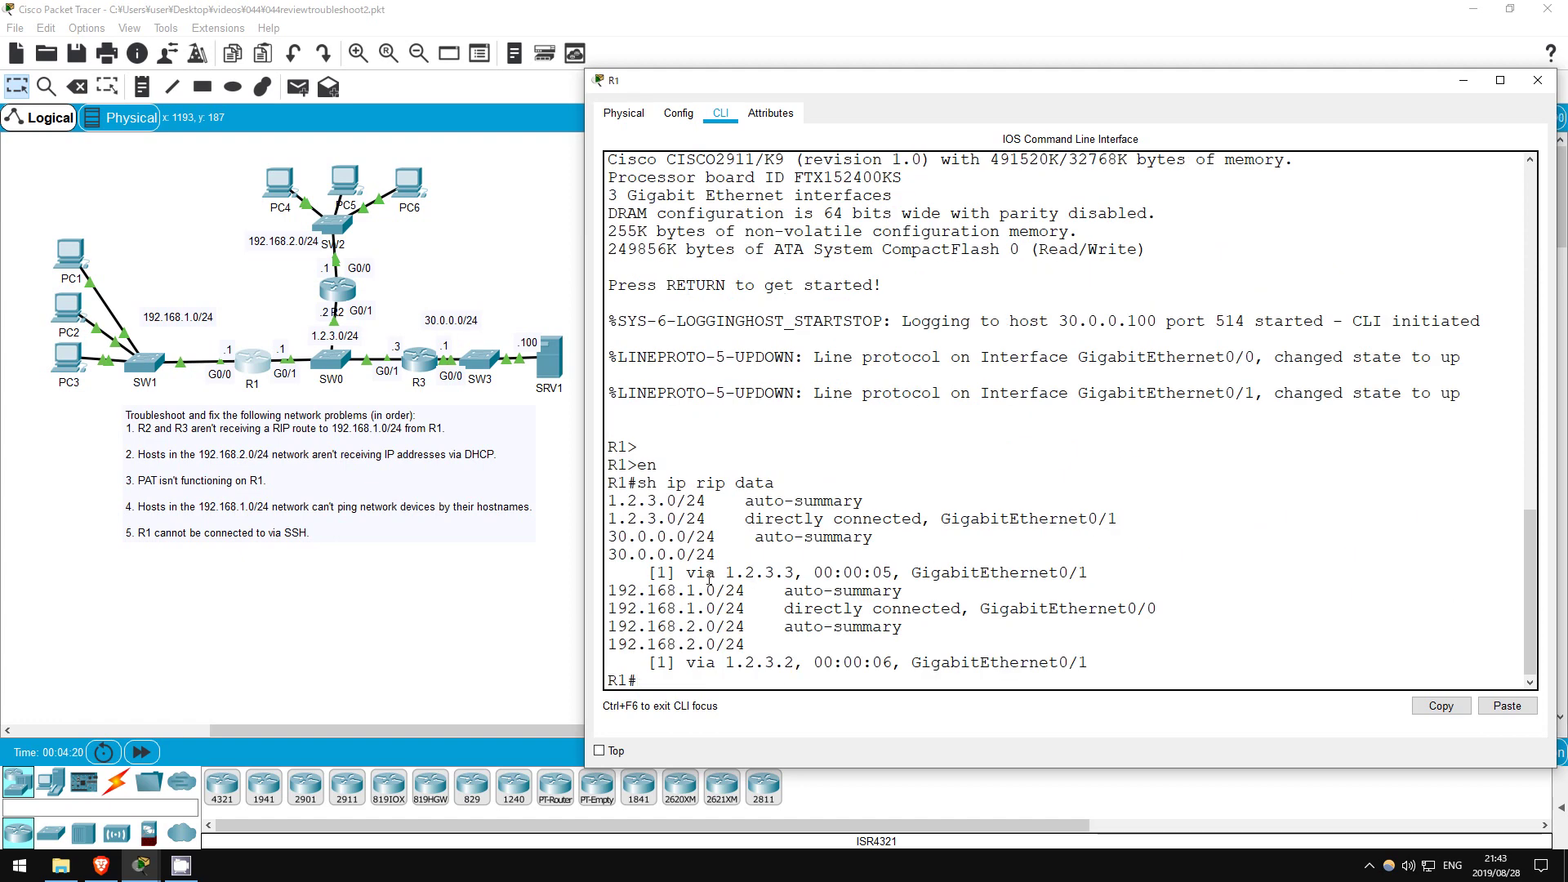
left_click_drag(610, 537, 889, 552)
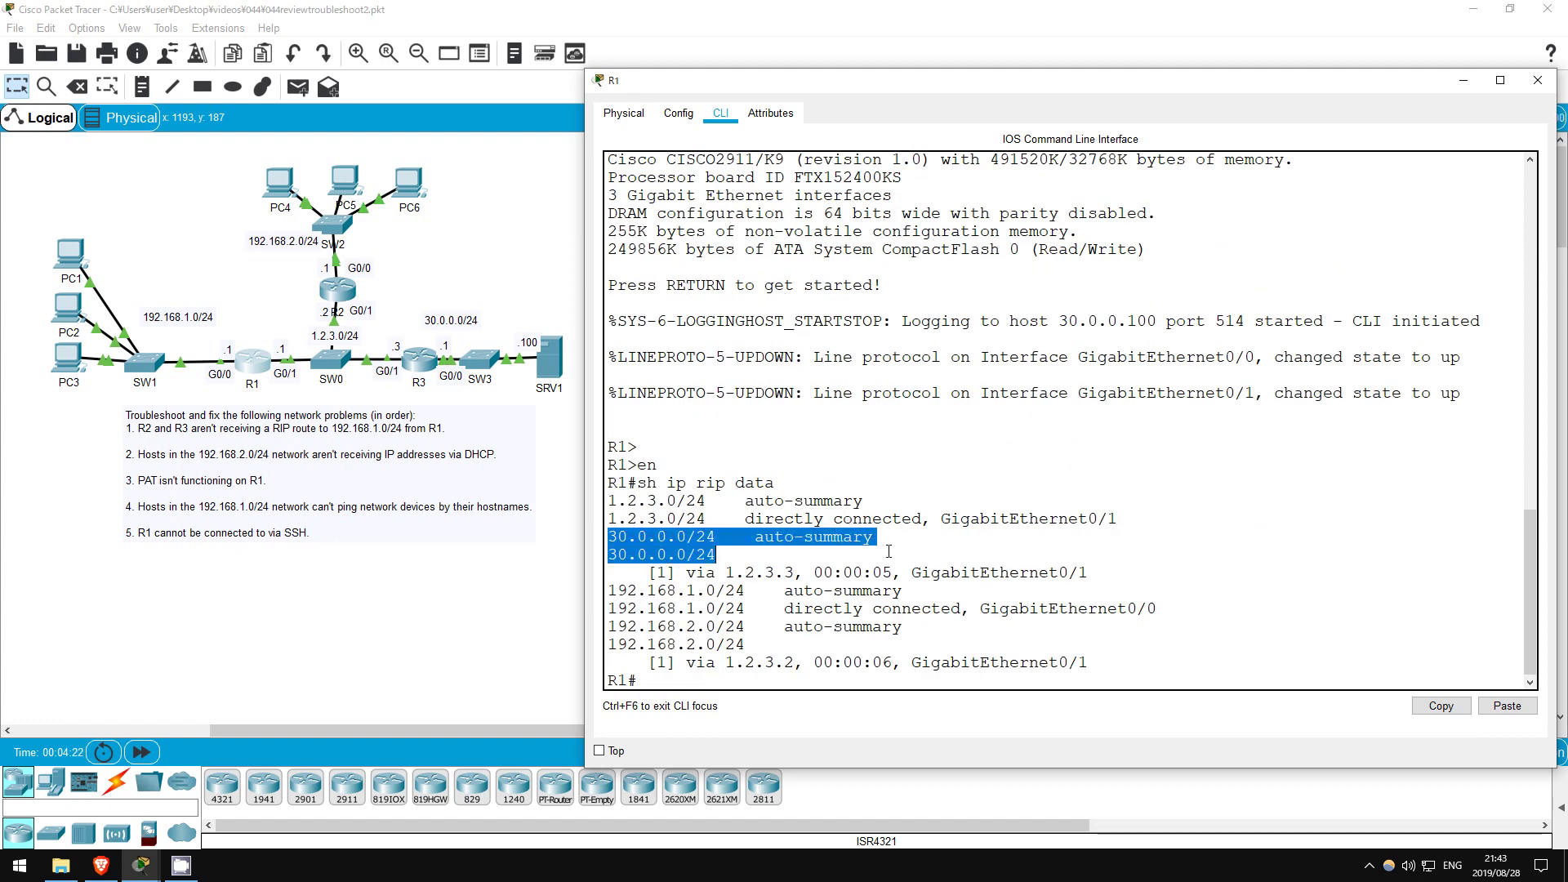
left_click(719, 625)
left_click_drag(609, 626, 815, 639)
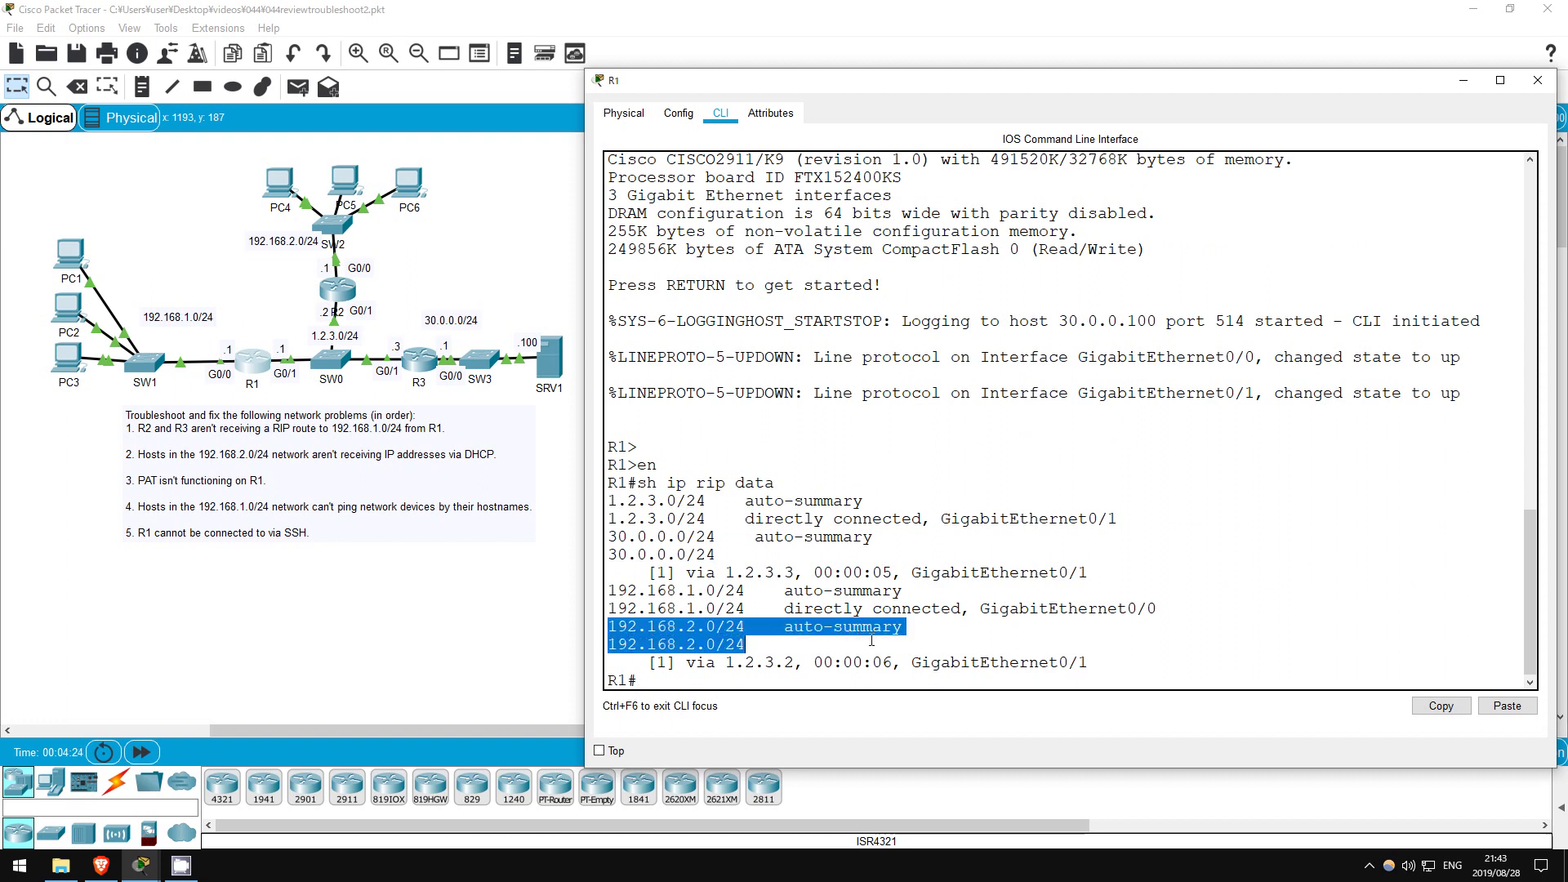
left_click(720, 679)
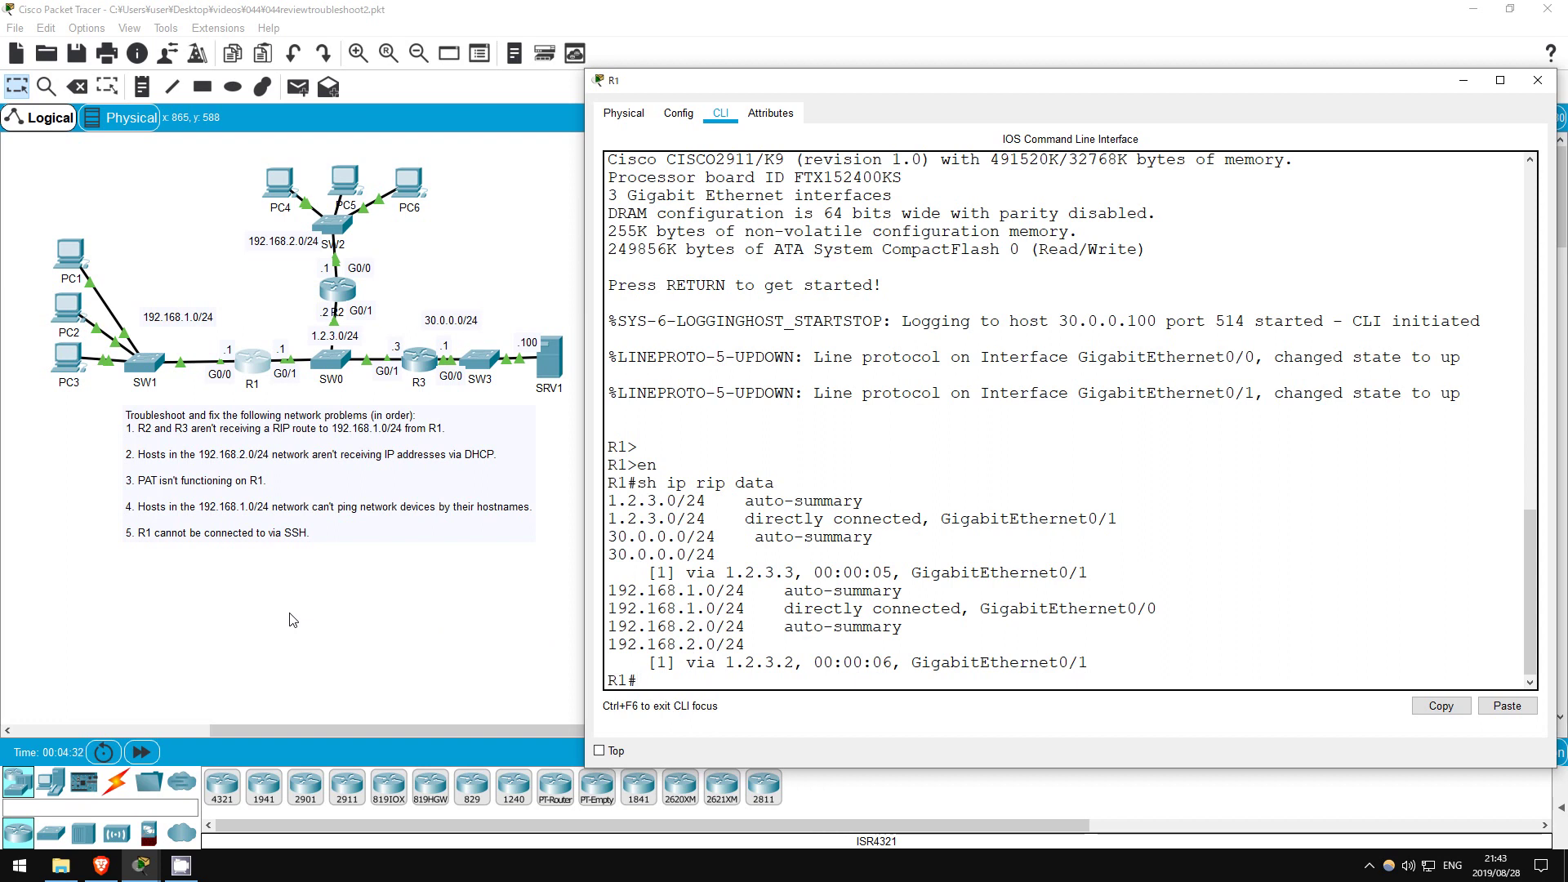
Show R1's IP protocols, revealing GigabitEthernet0/1 as a passive interface
type("sh ip proto")
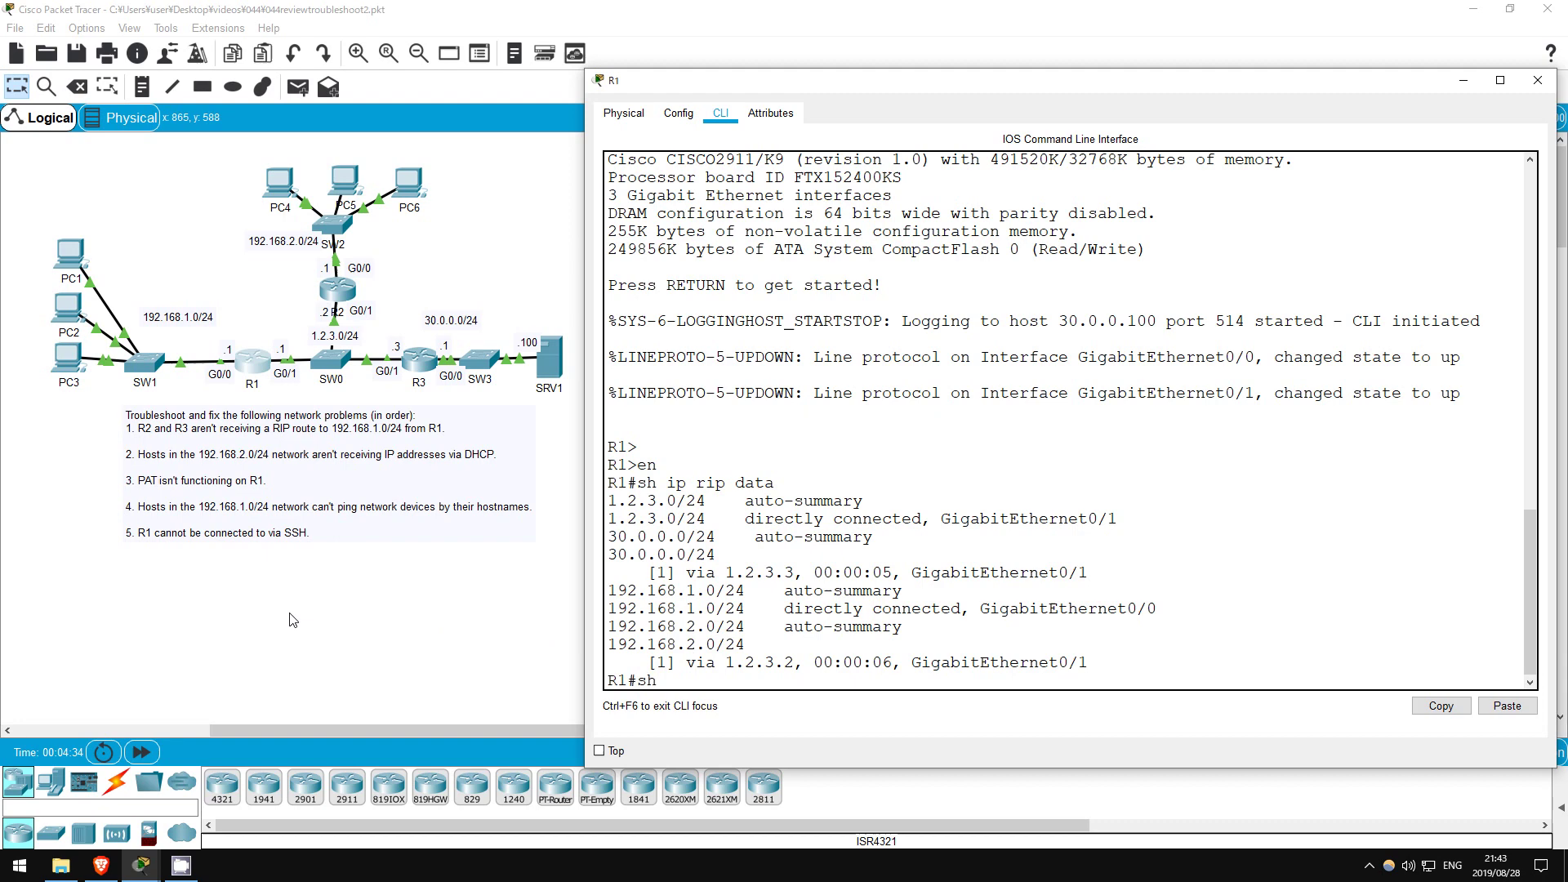
key("Tab")
key("Return")
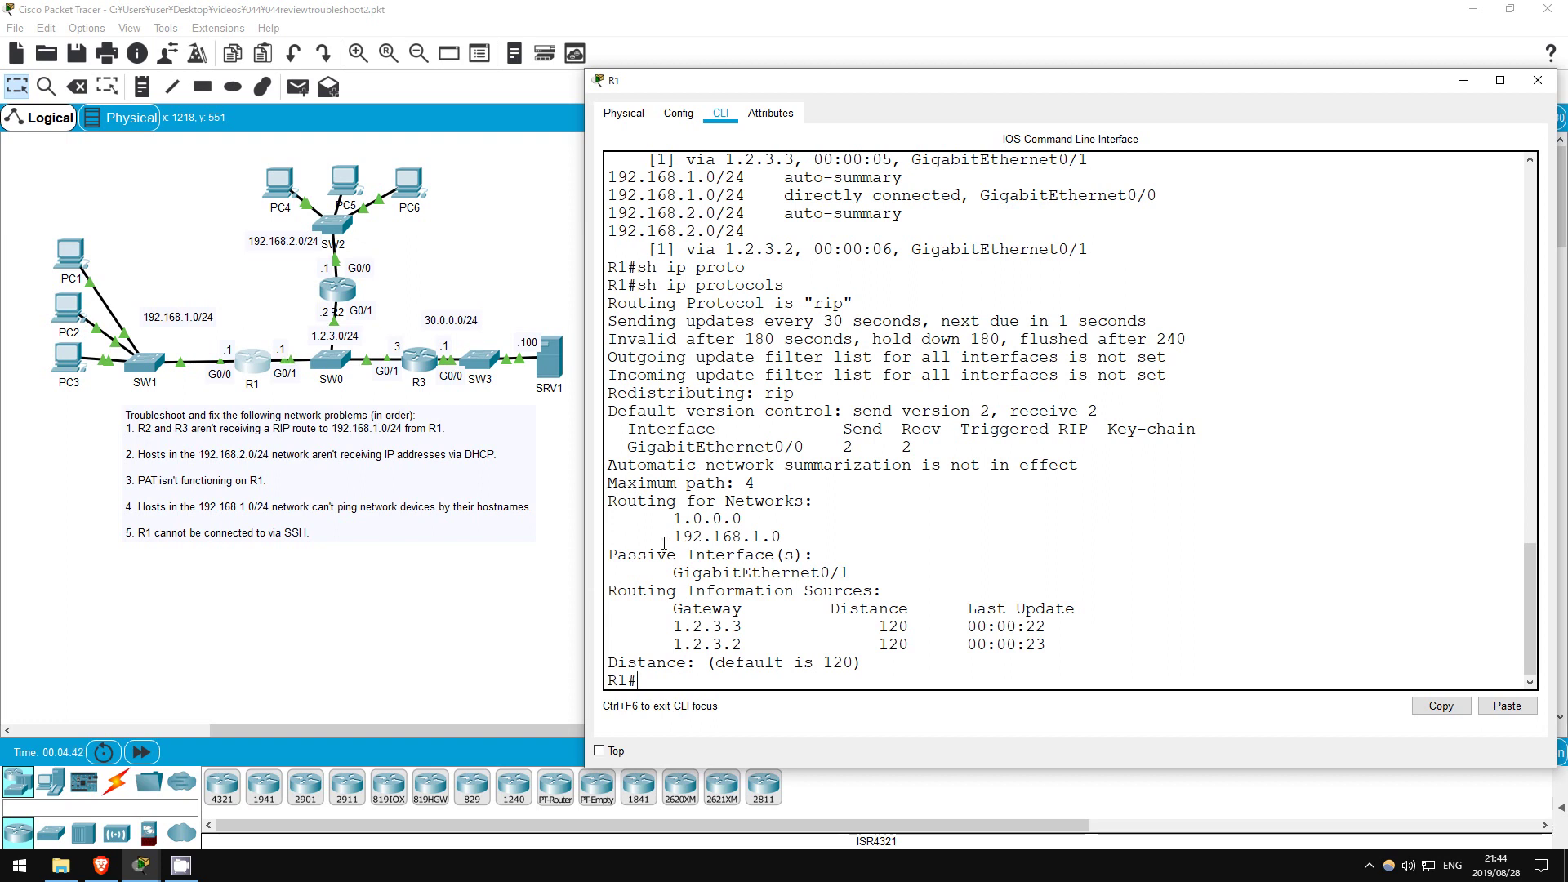
left_click_drag(609, 556, 888, 576)
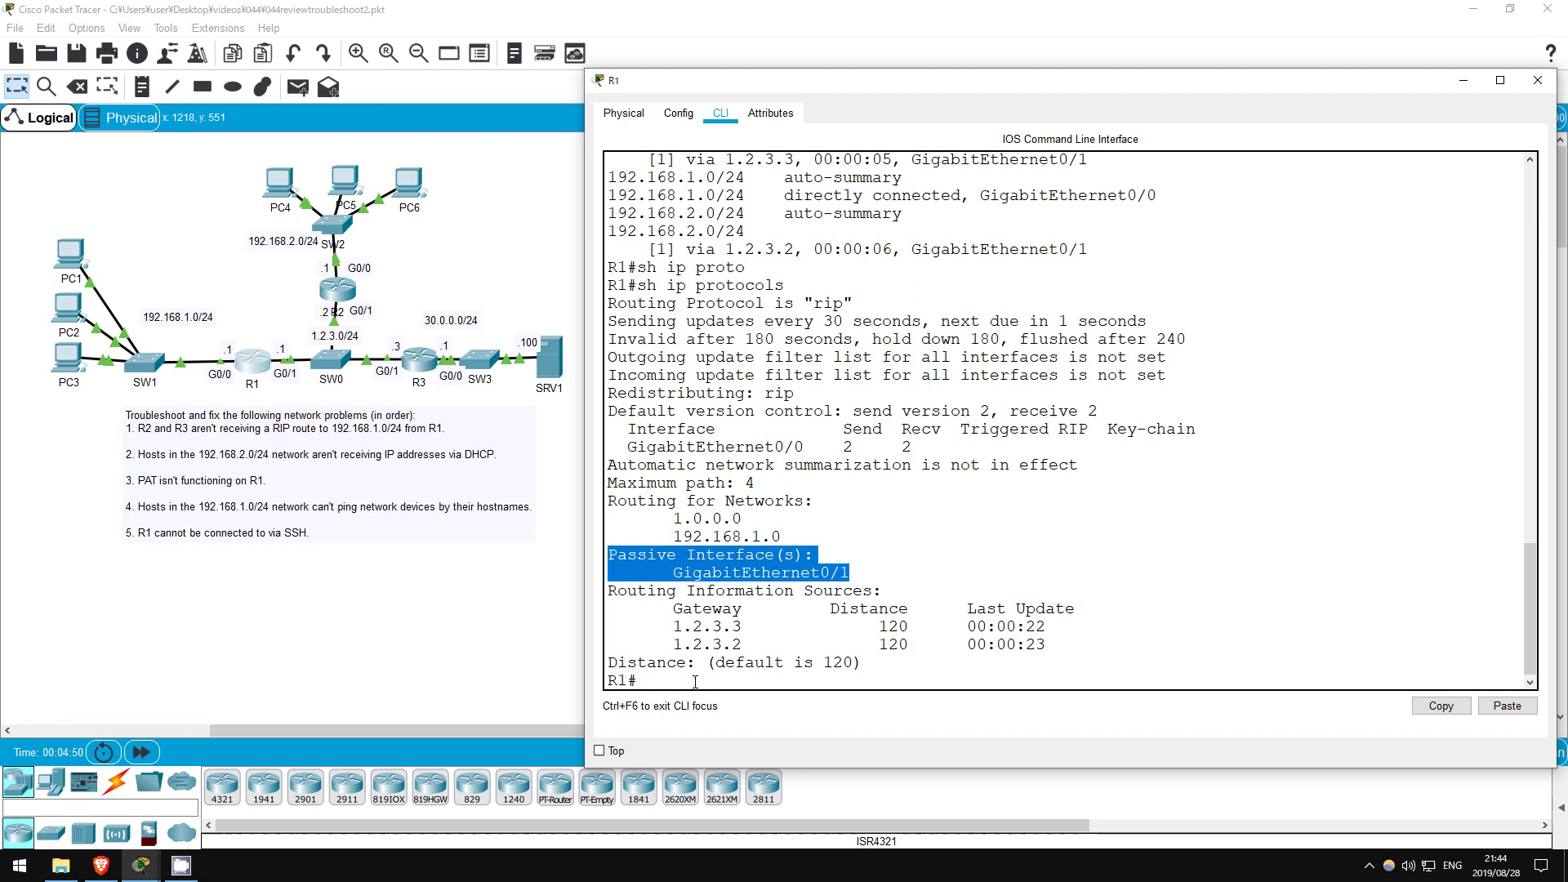
Under router rip on R1, remove passive-interface from GigabitEthernet0/1
left_click(691, 652)
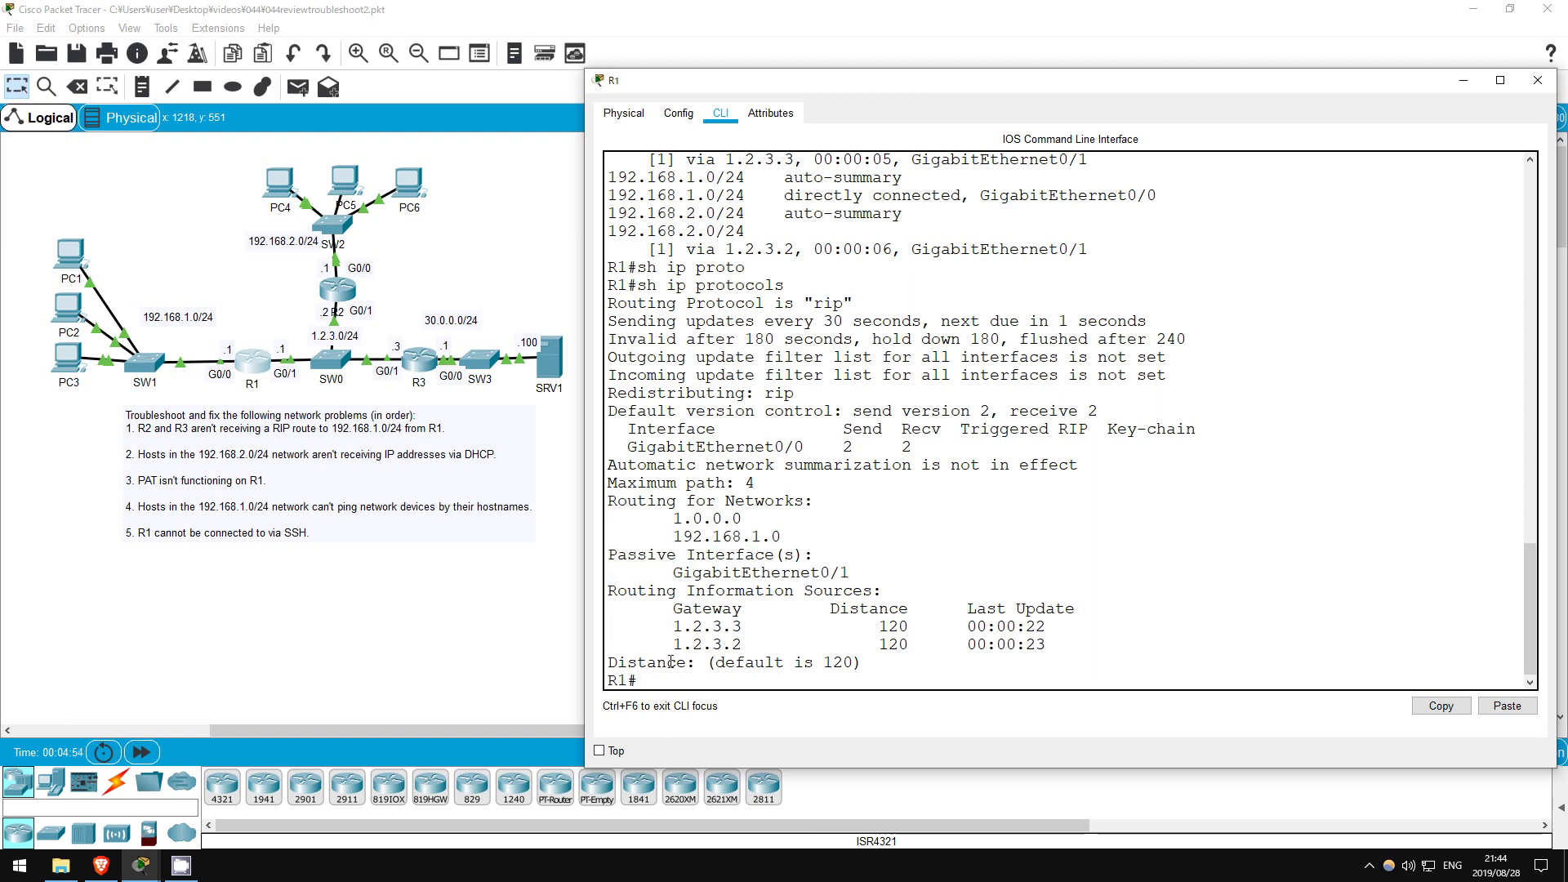
type("conf t")
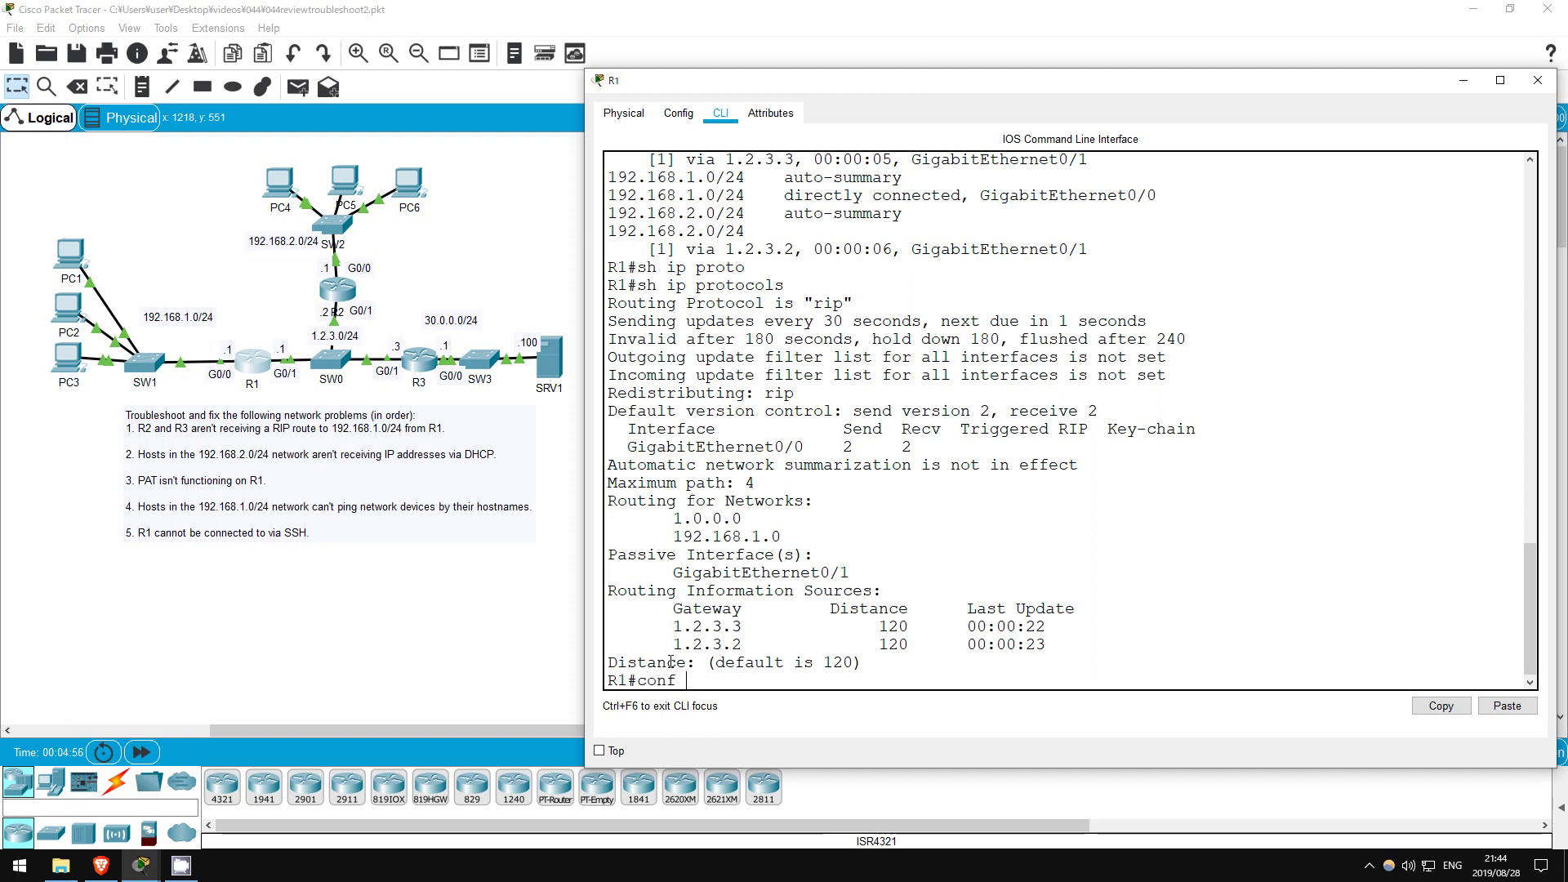
key("Return")
type("router rip")
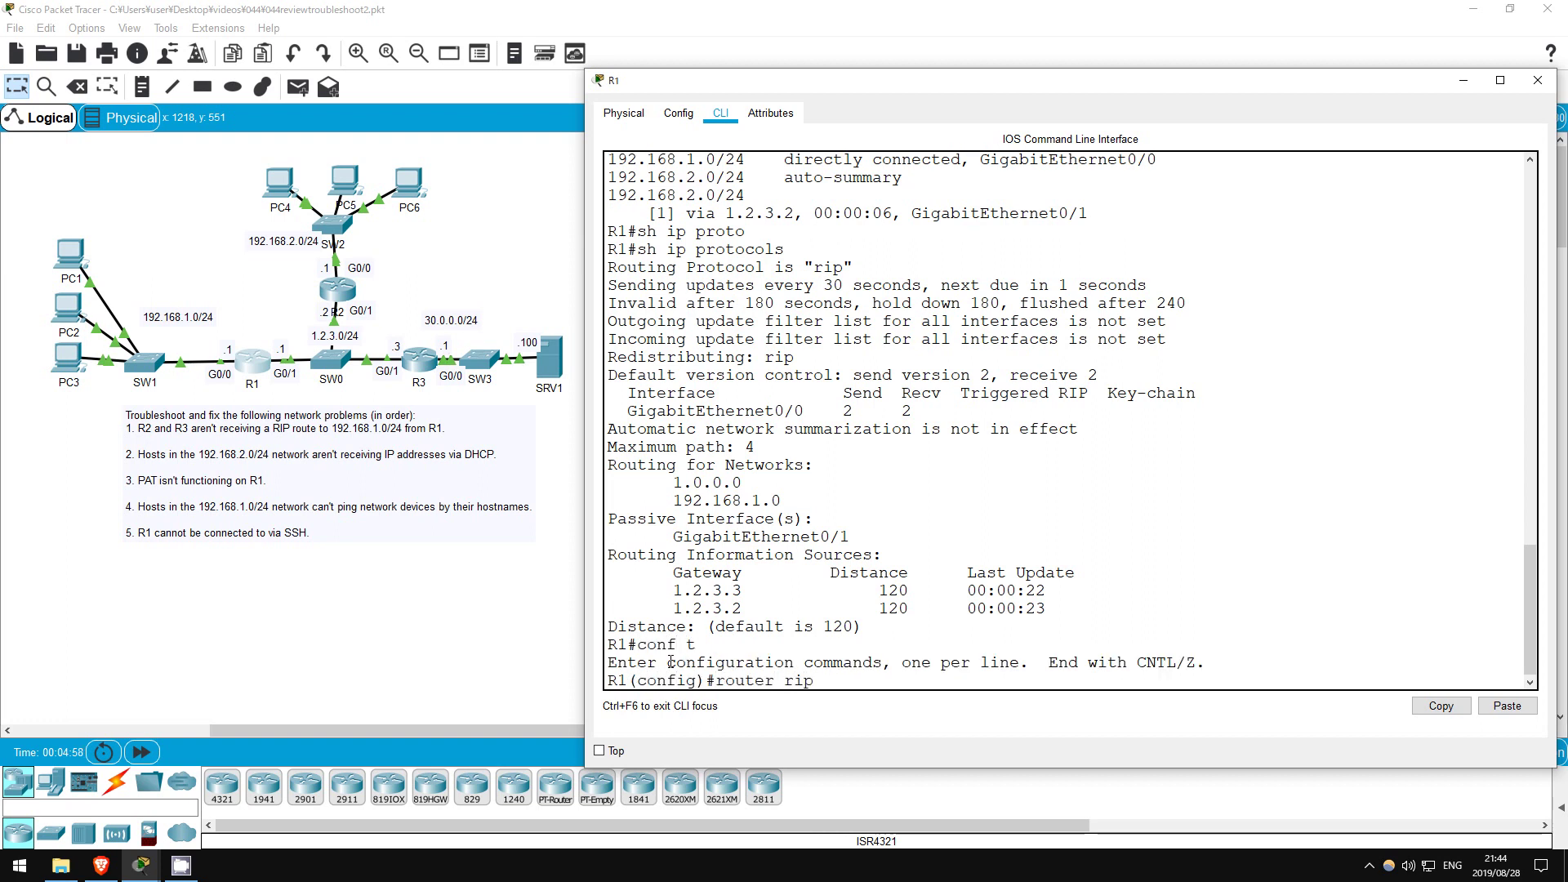
key("Return")
type("no pass")
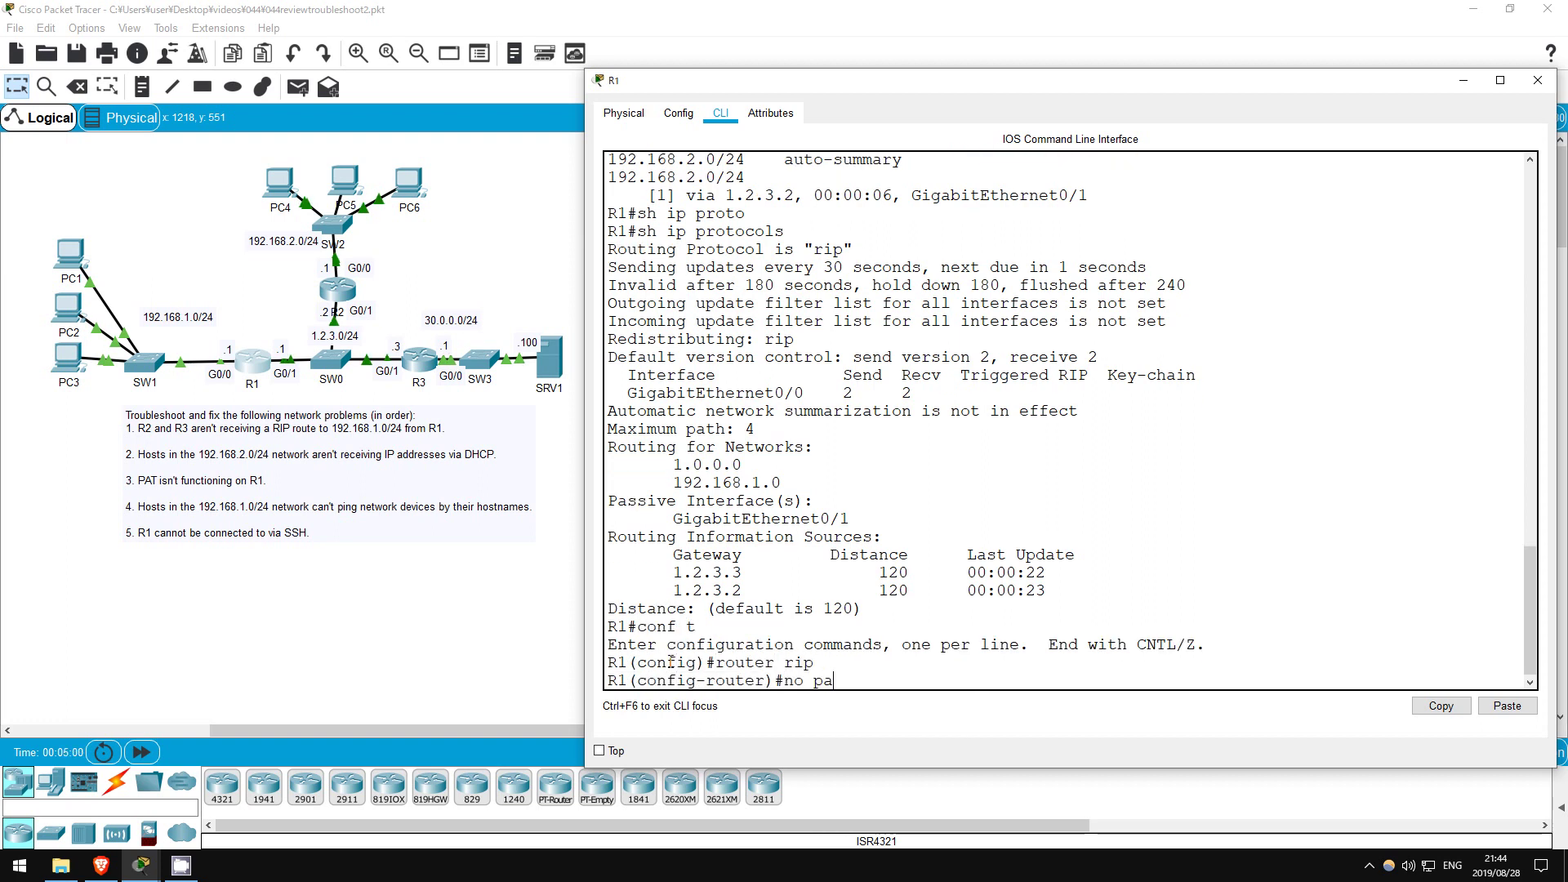
key("Tab")
type("g0/1")
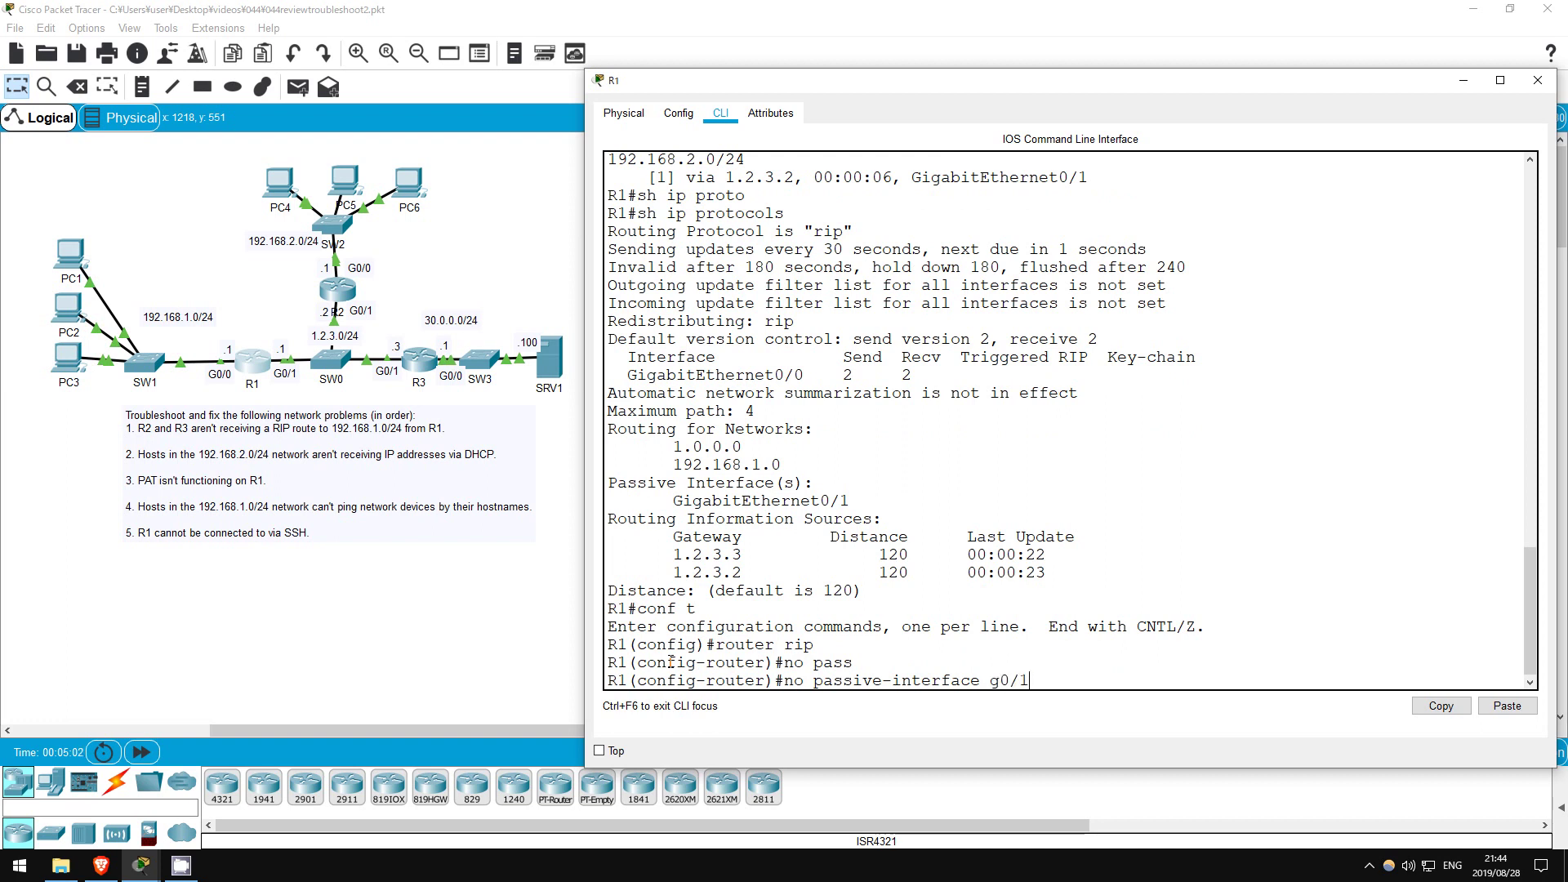
key("Return")
Exit RIP configuration mode and close R1's window
type("exit")
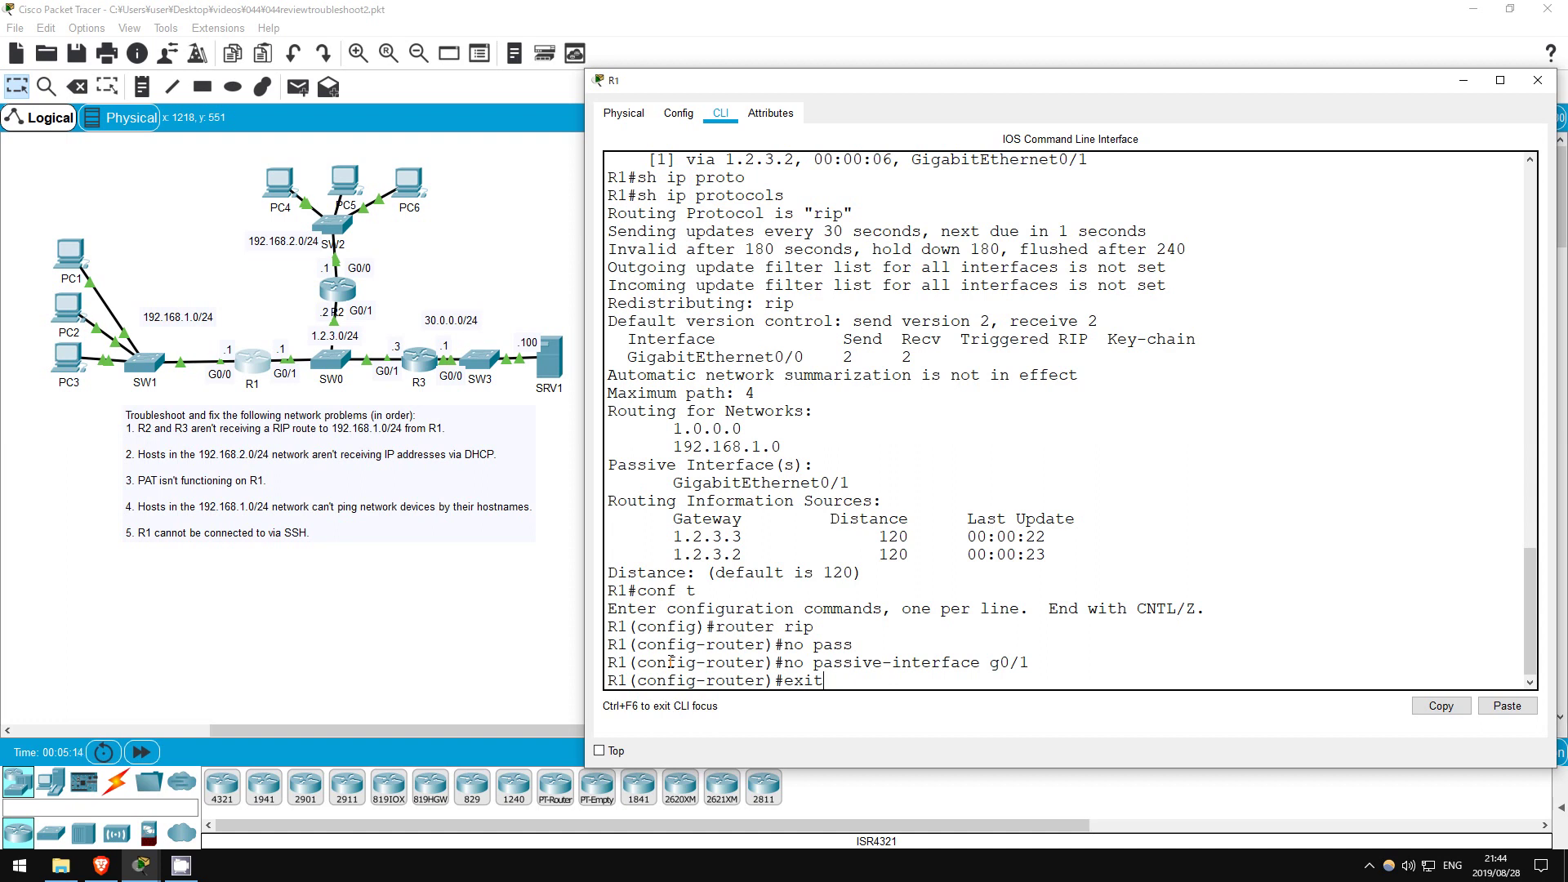
key("Return")
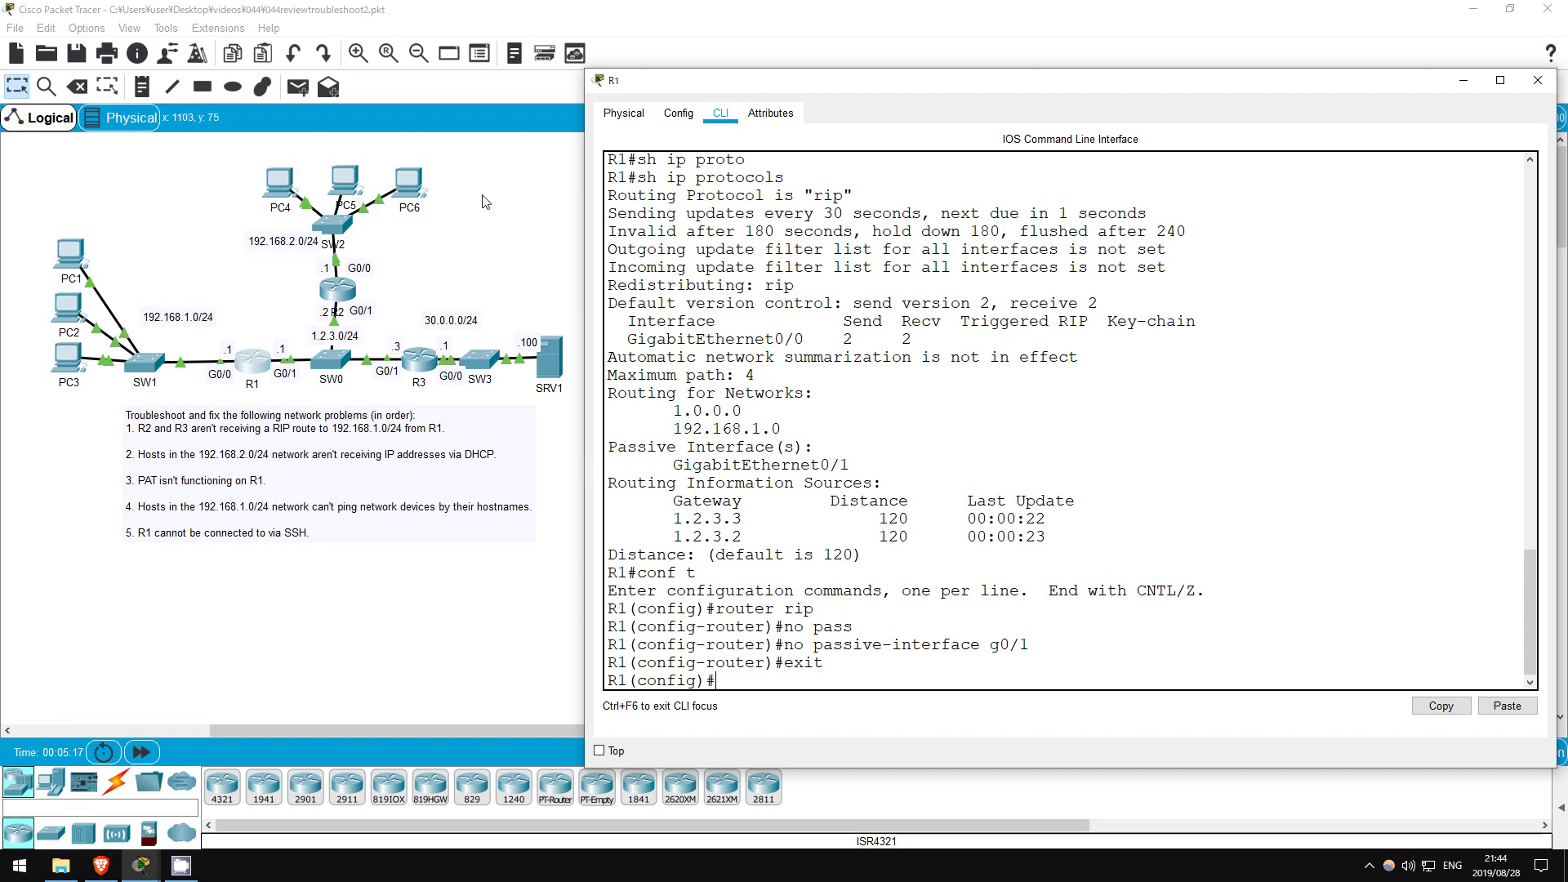
left_click(492, 234)
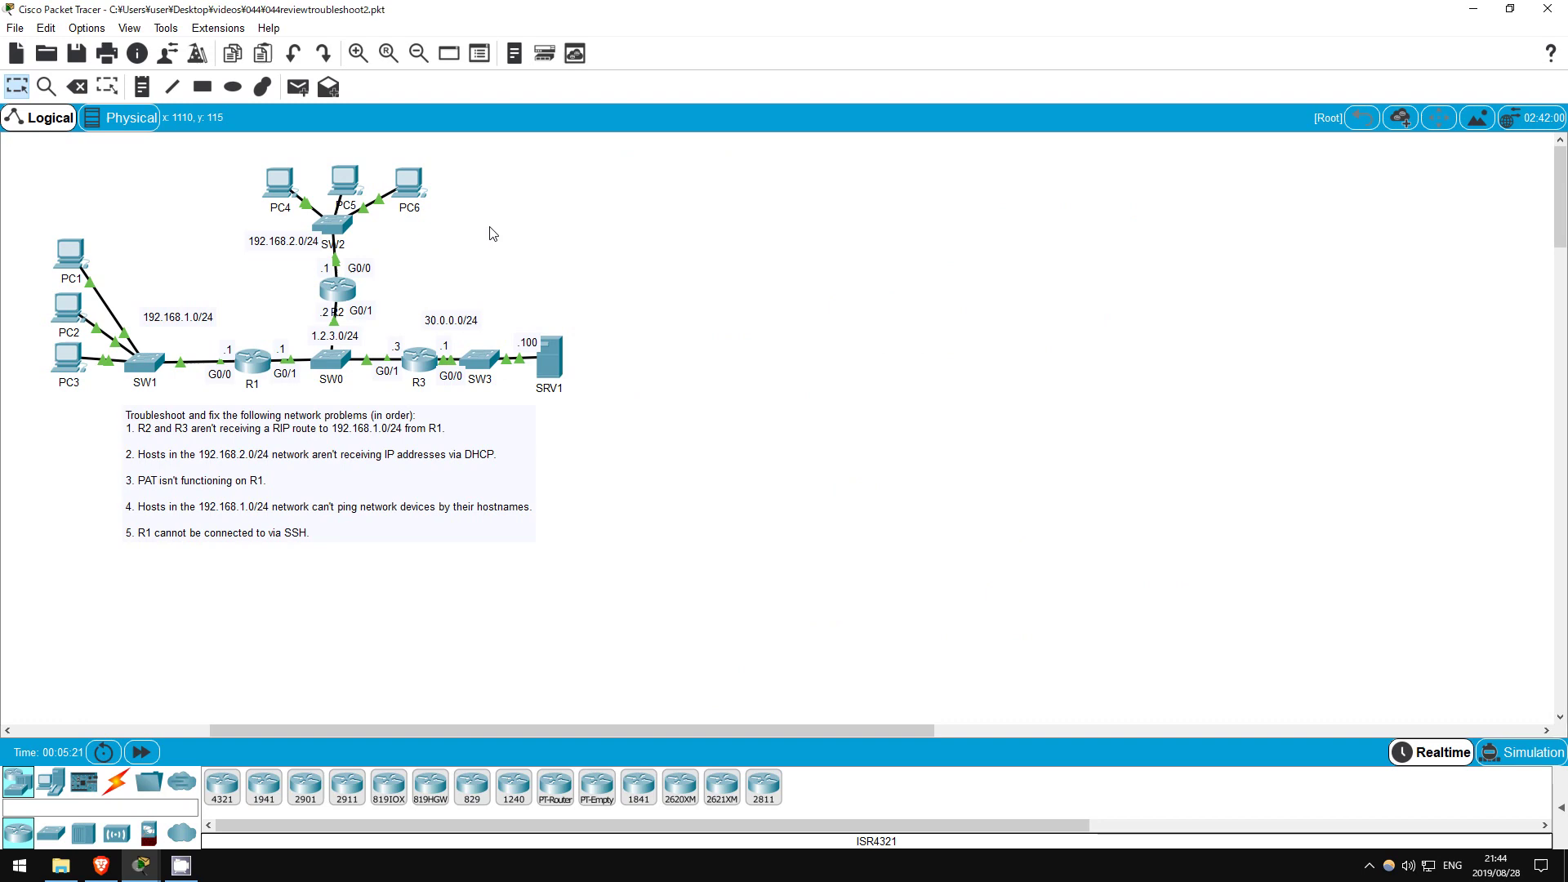
left_click(340, 291)
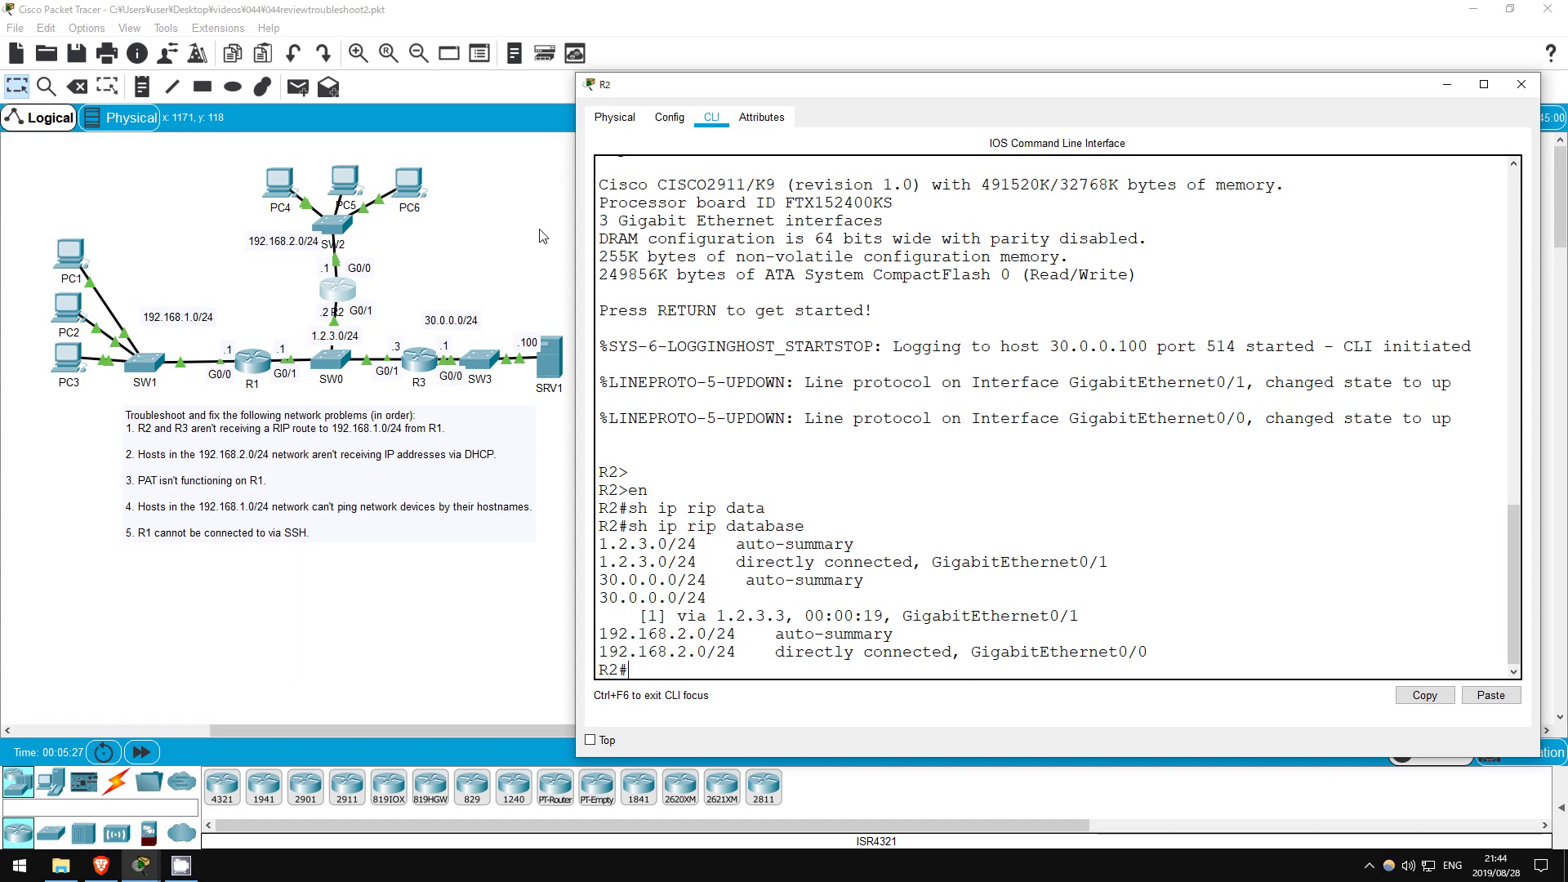
key("Up")
key("Return")
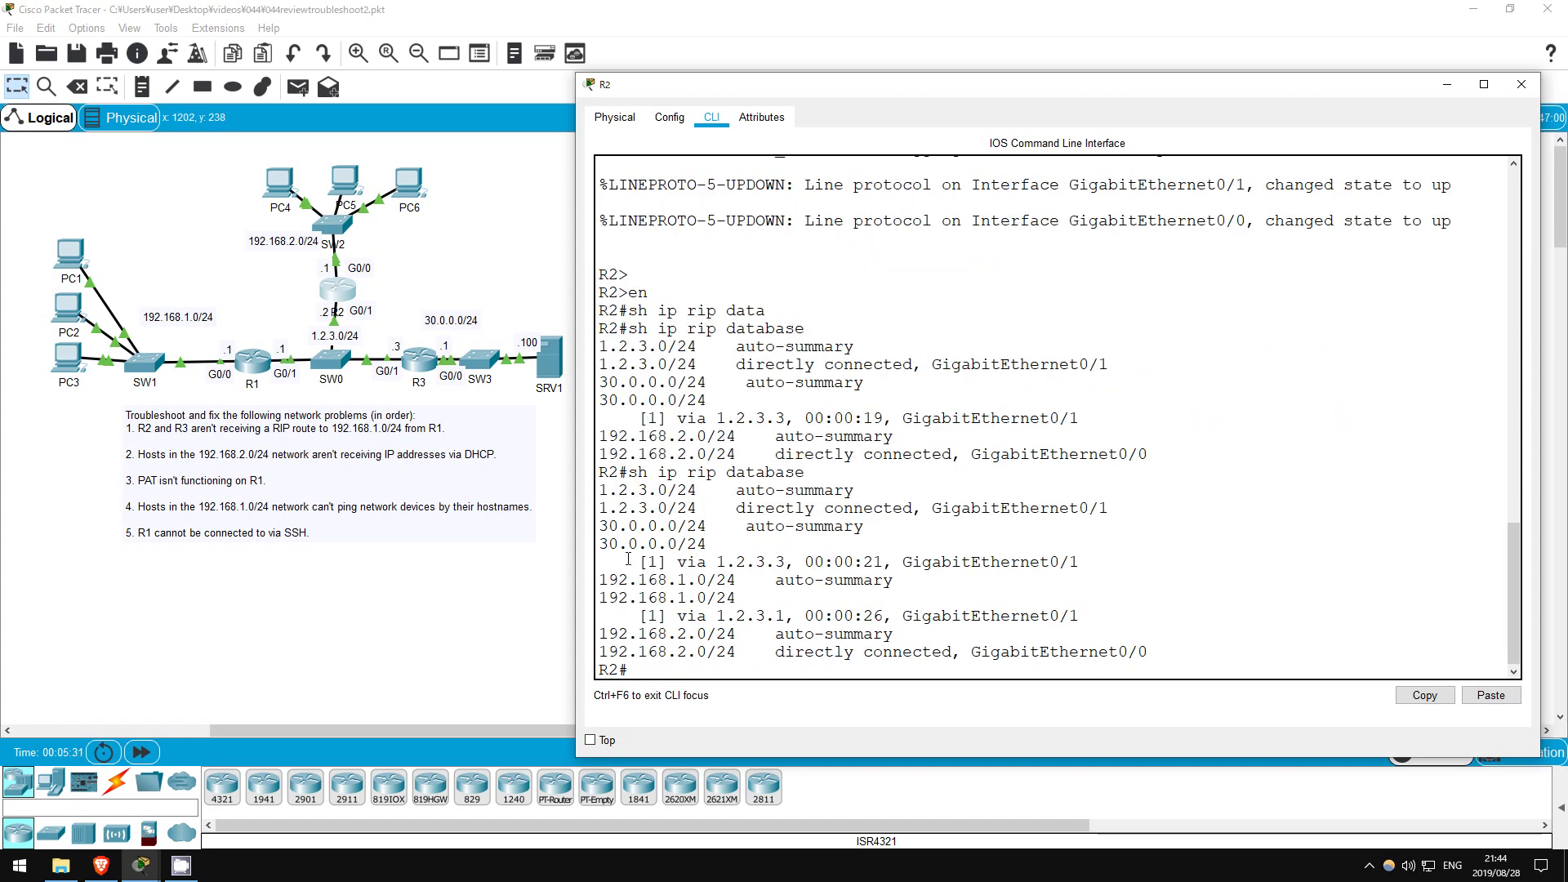
left_click_drag(601, 580, 922, 591)
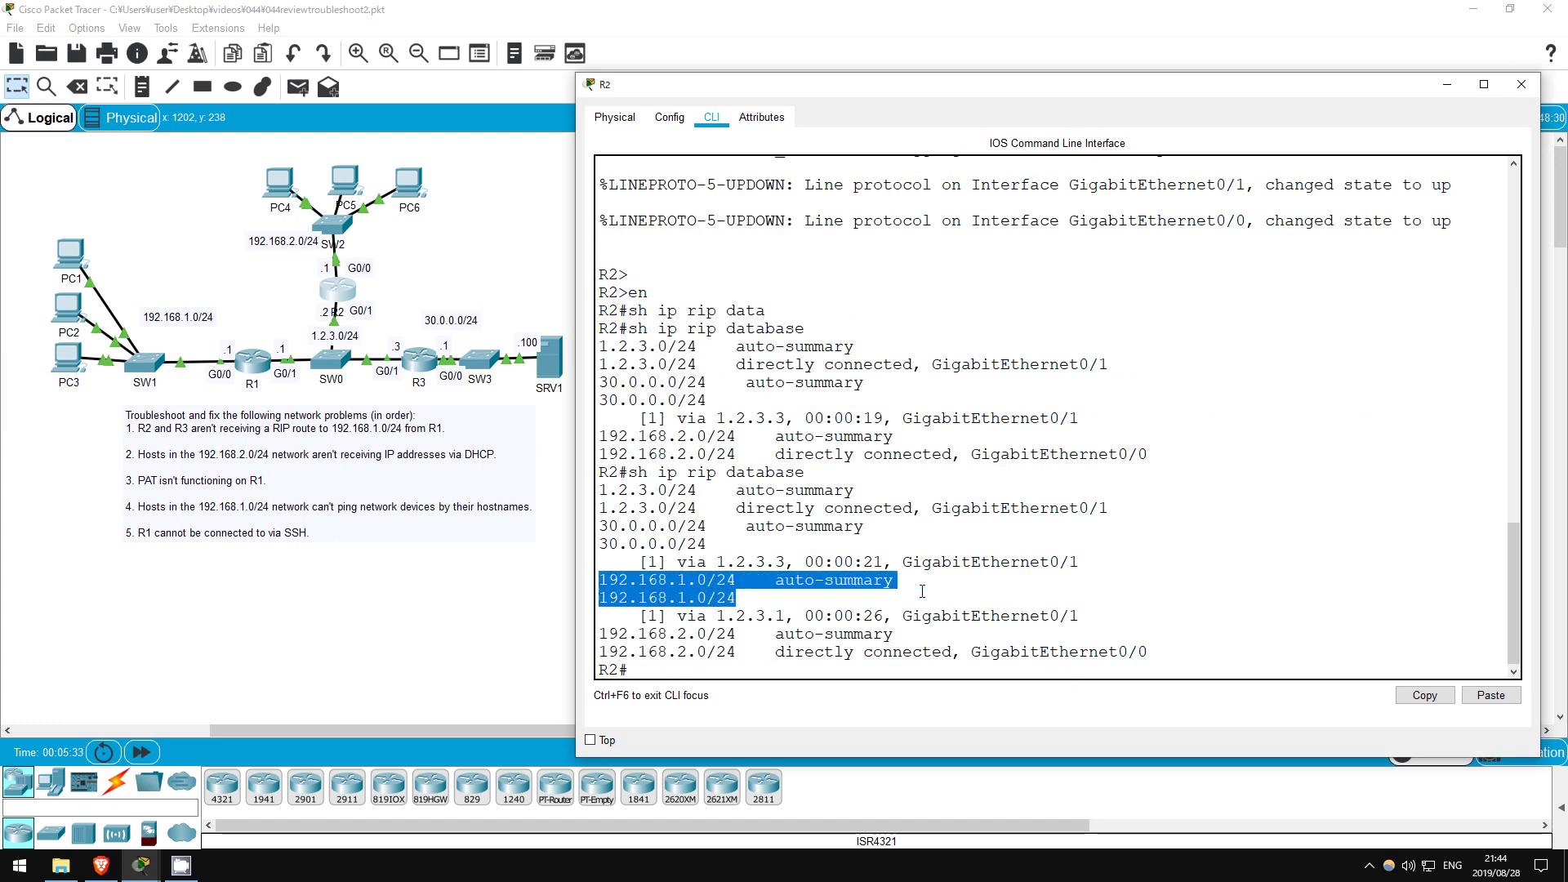
left_click(419, 367)
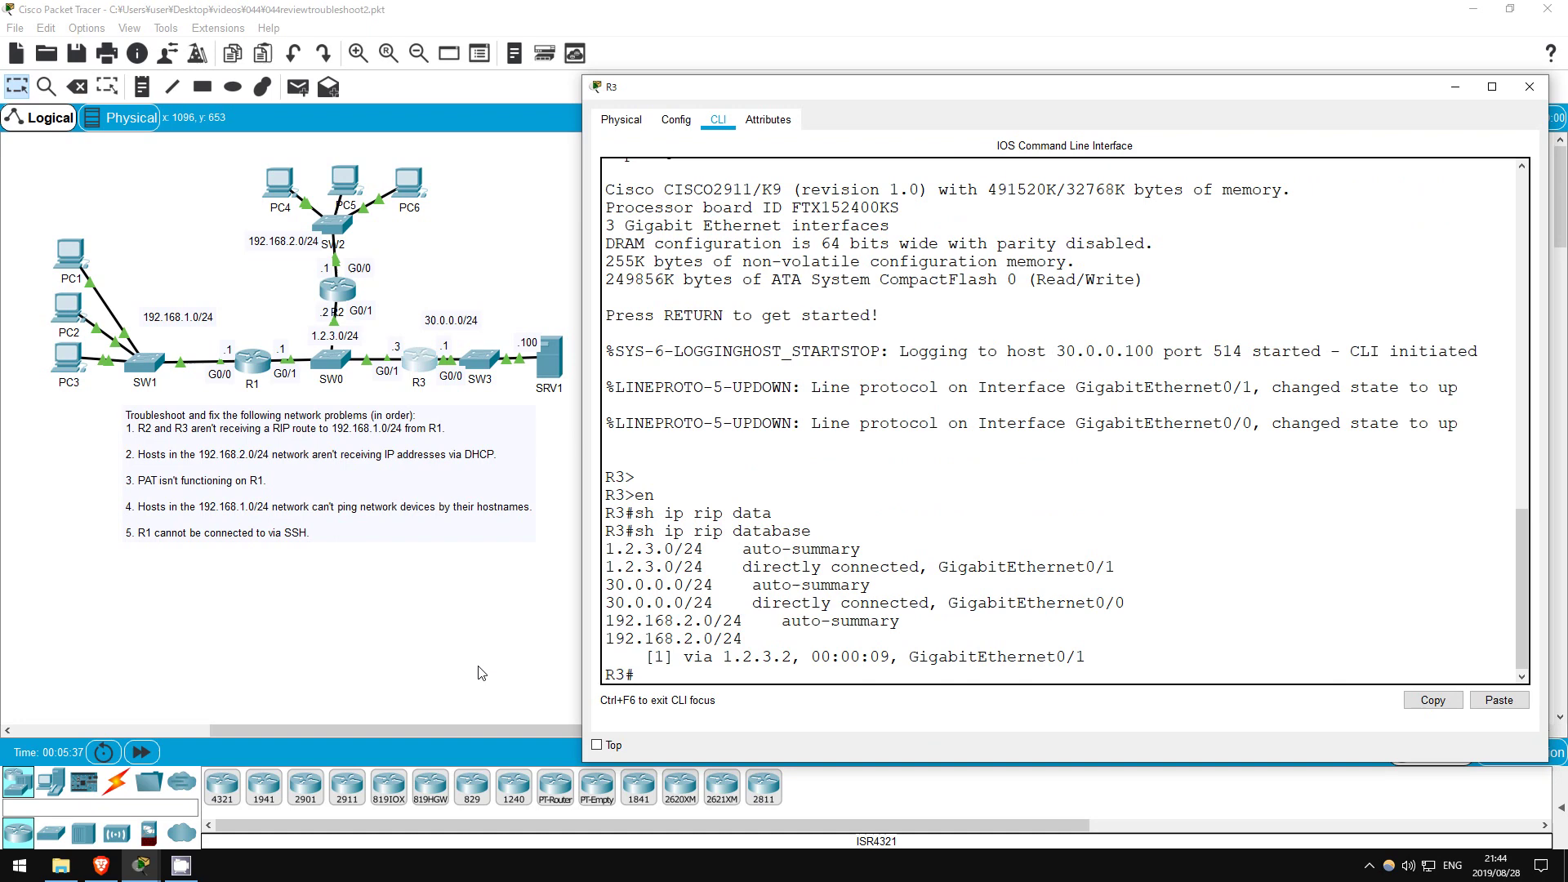
key("Up")
key("Return")
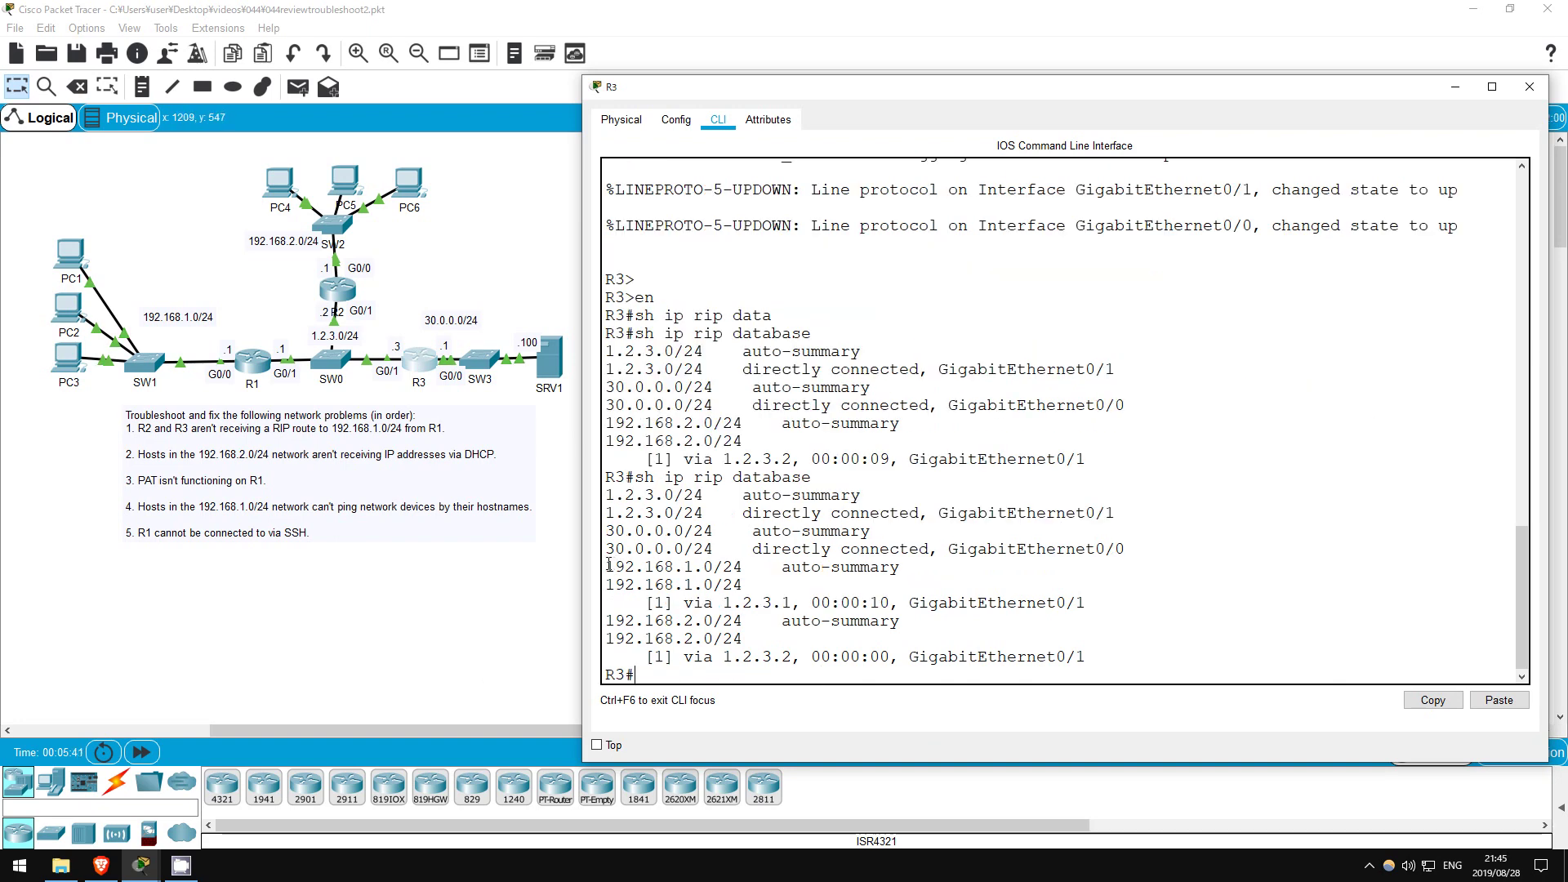
left_click_drag(607, 567, 743, 584)
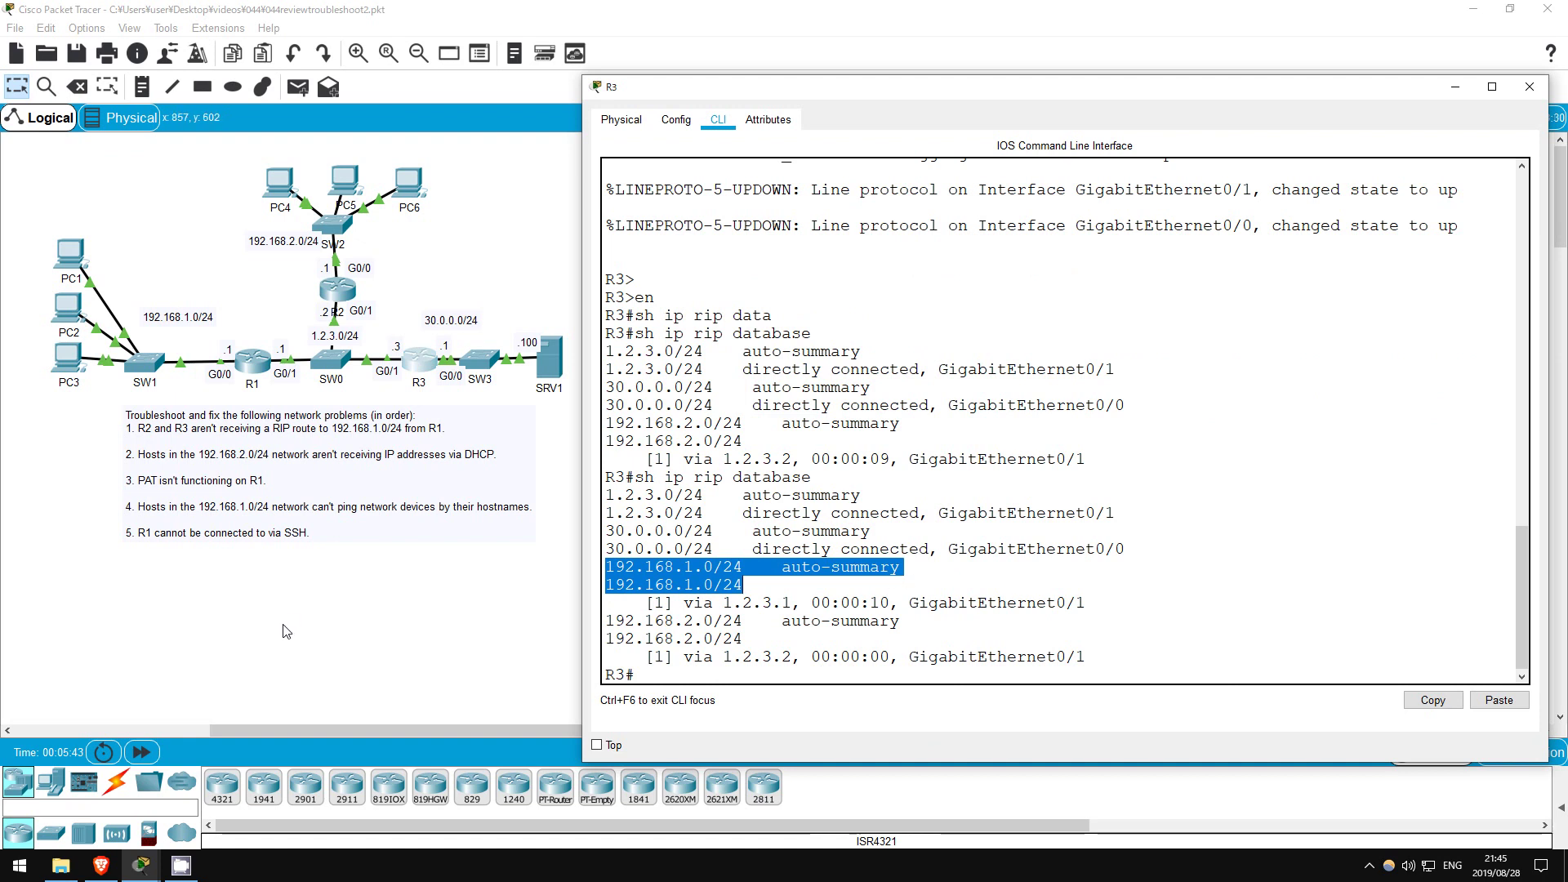
left_click(343, 599)
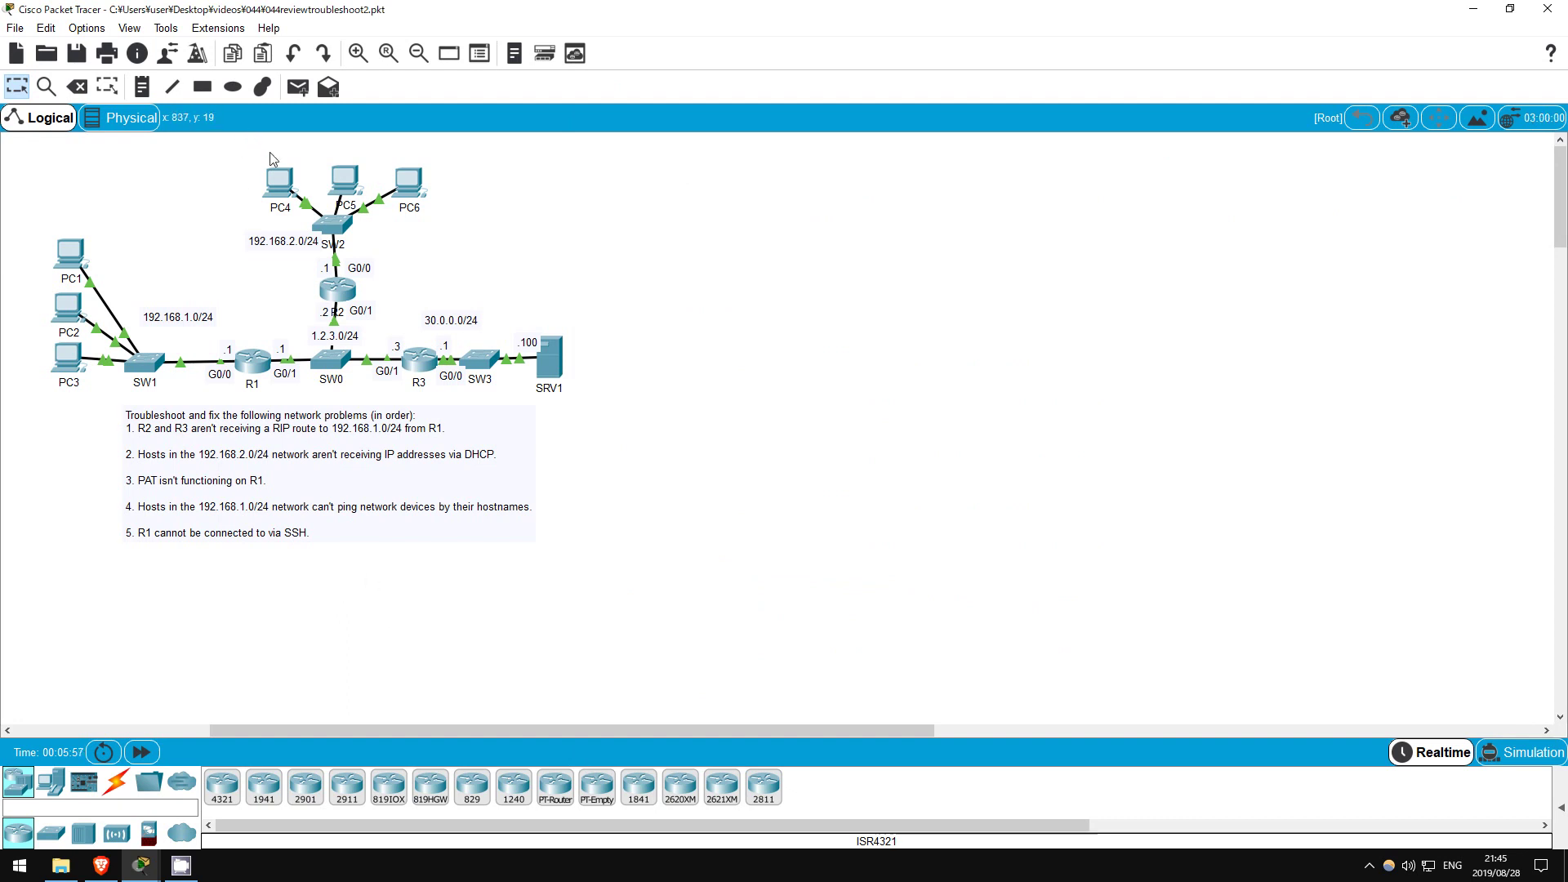
Run ipconfig on PC4, showing only a 169.254 autoconfiguration address
left_click(280, 181)
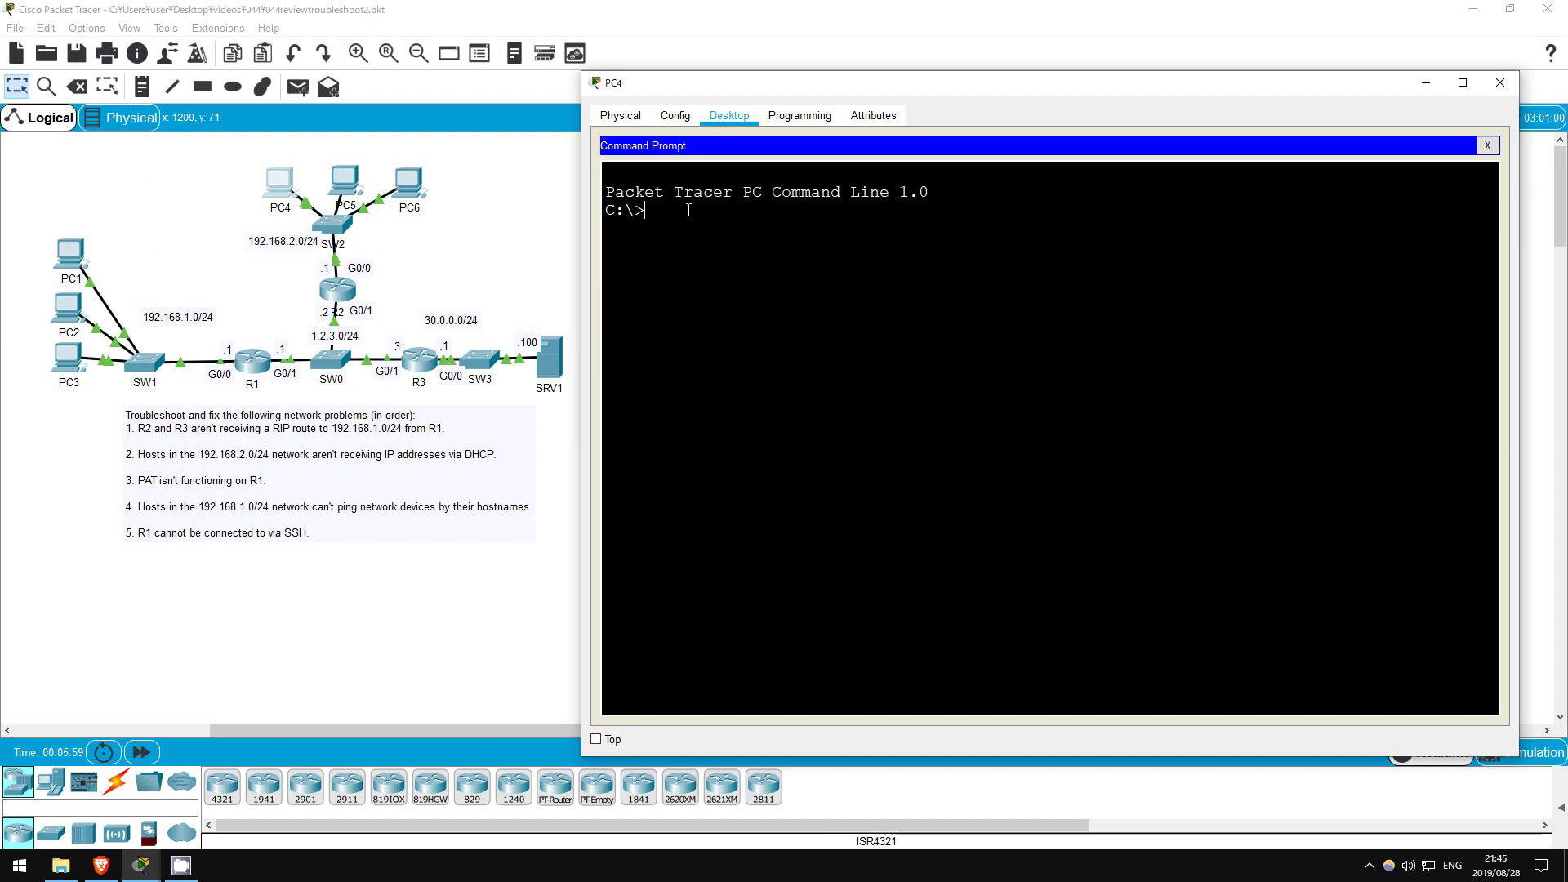
key("Return")
key("Return")
type("ipconfig")
key("Return")
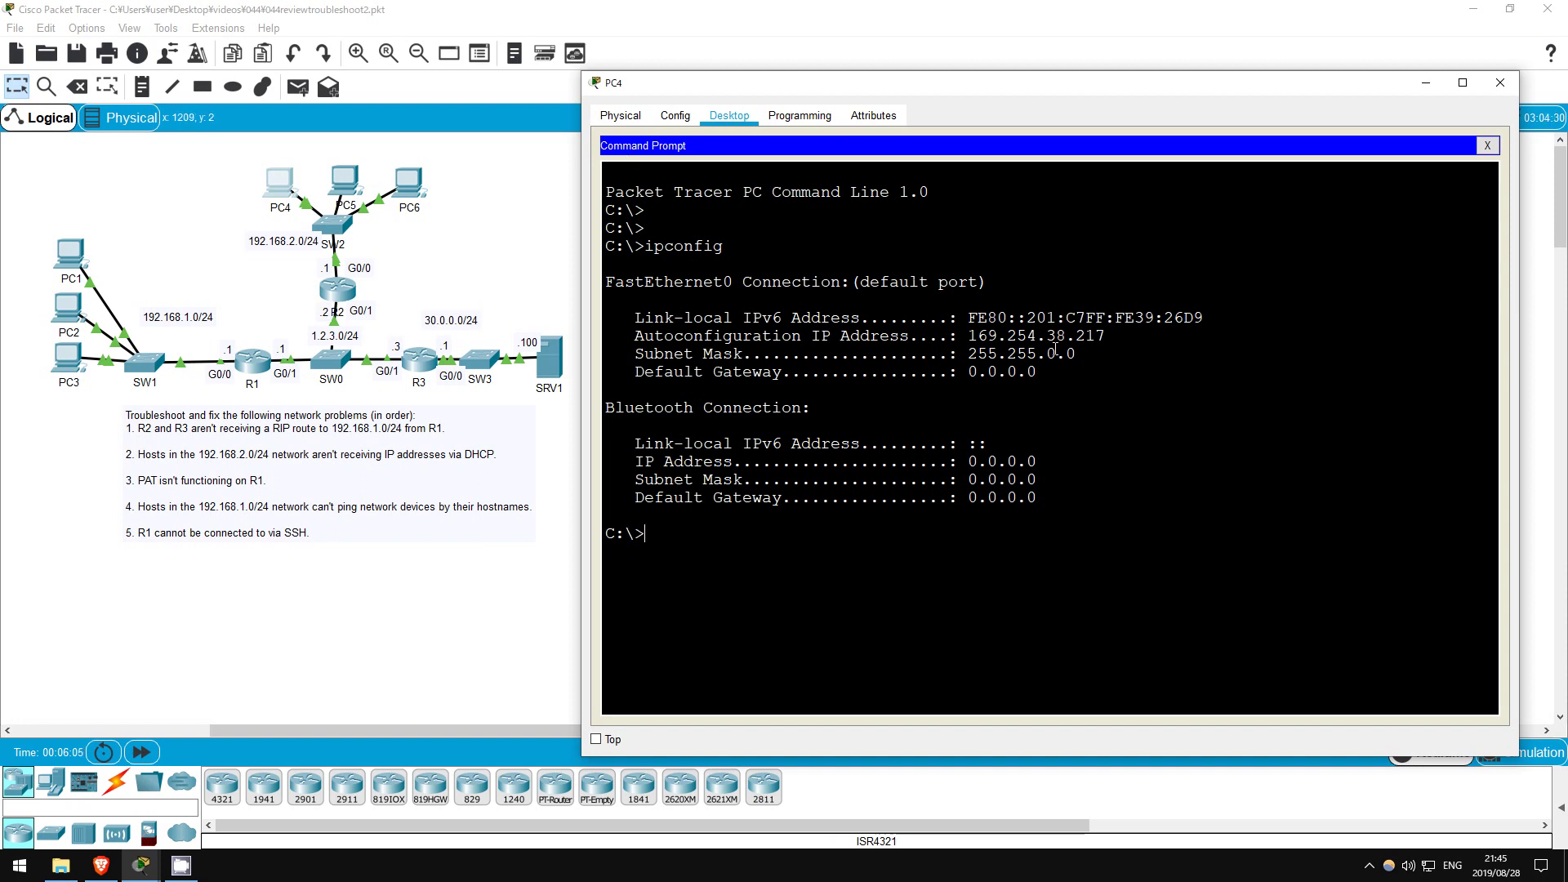
left_click_drag(969, 335, 1037, 334)
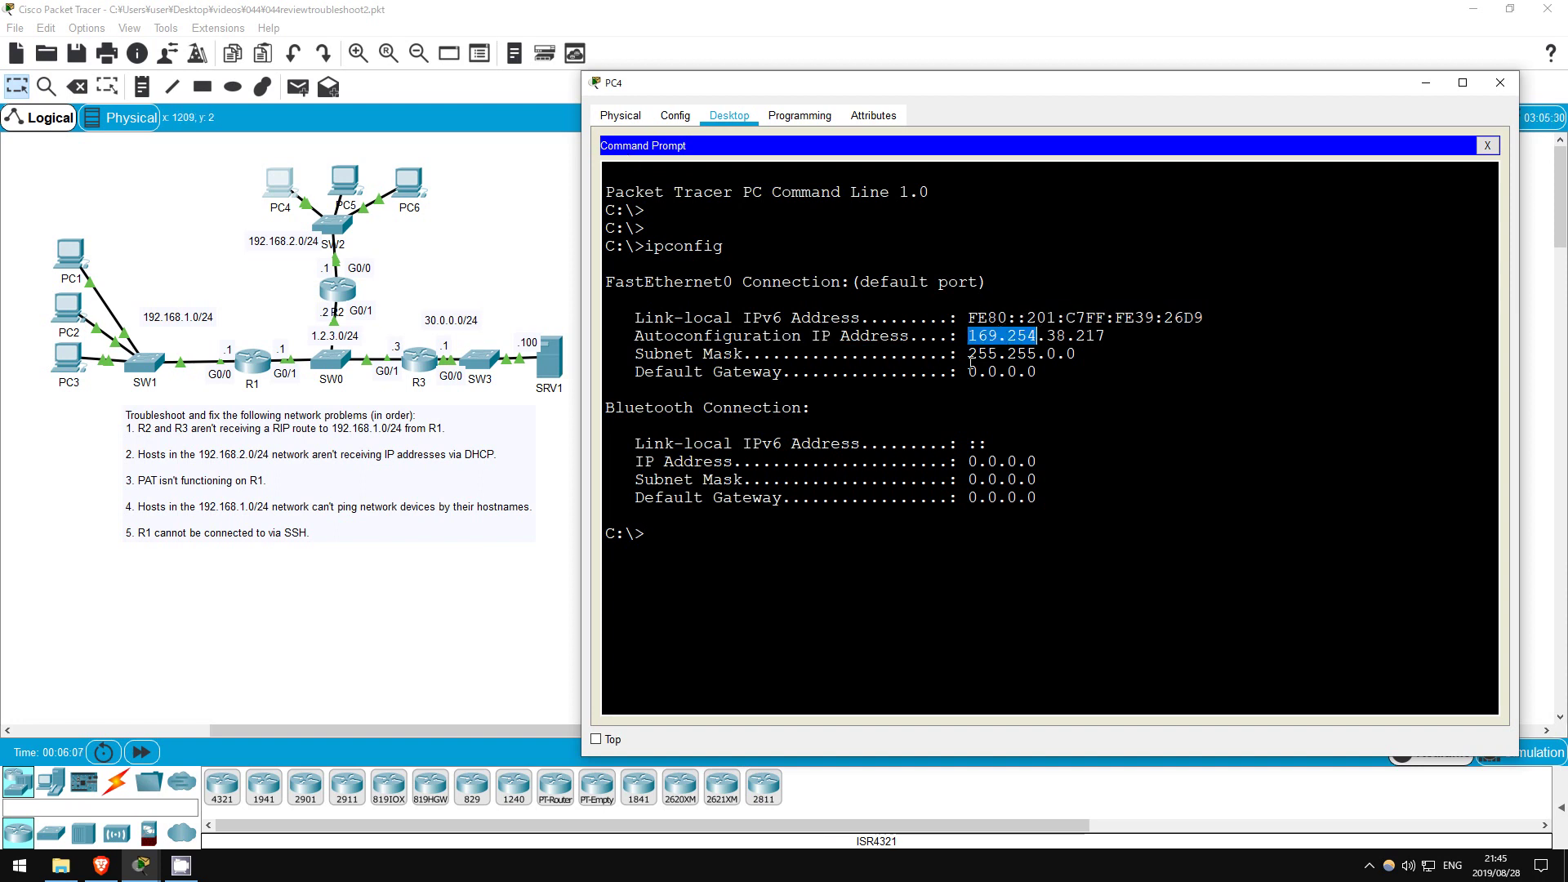
left_click(674, 537)
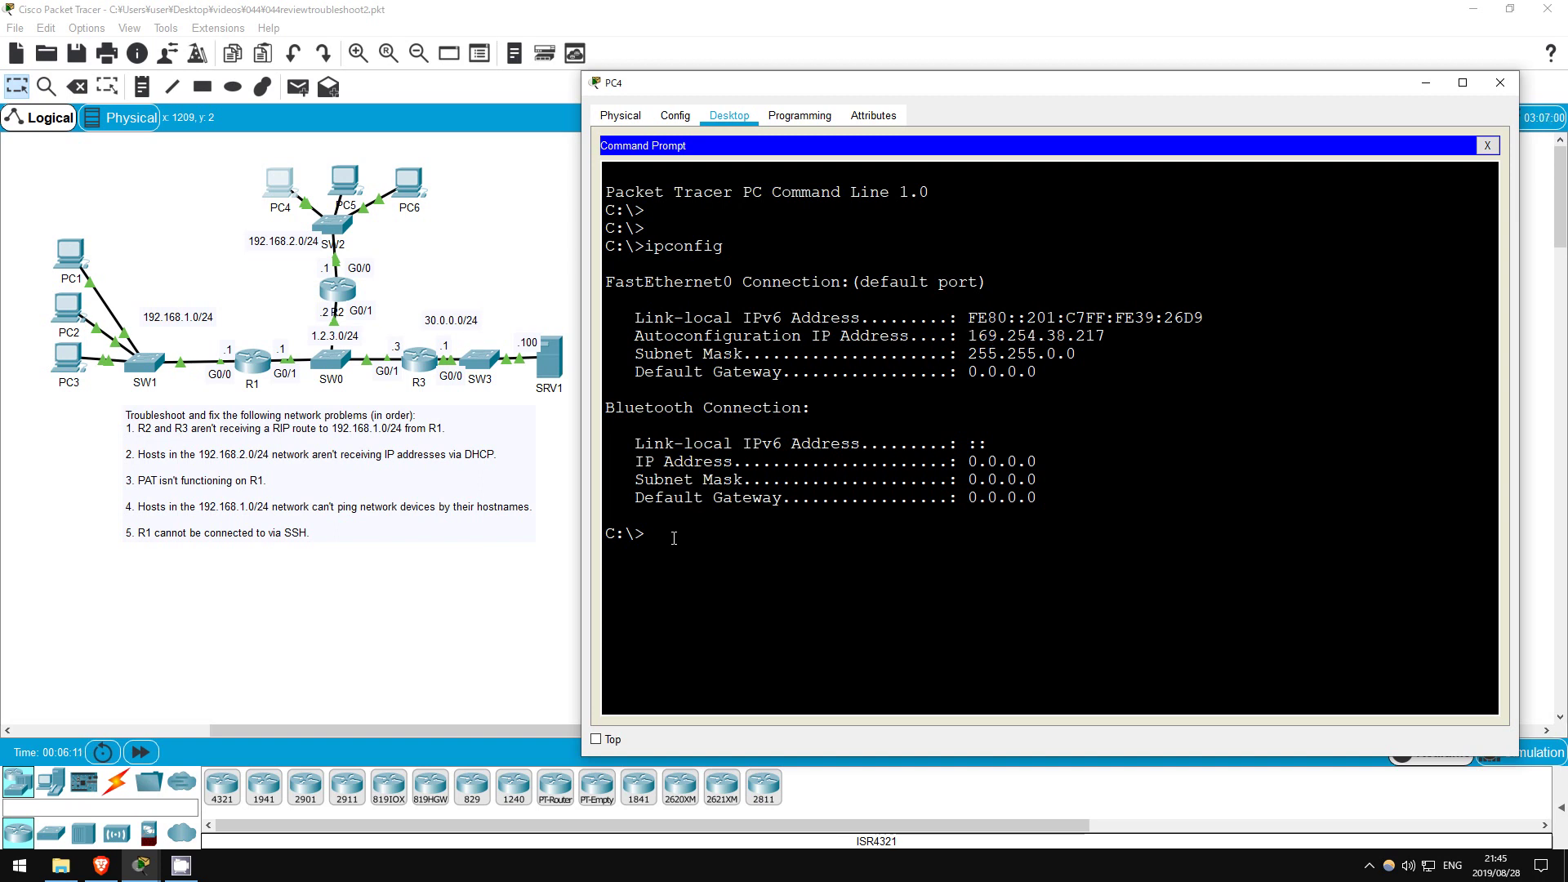
Run ipconfig /release and /renew on PC4, which fails, then bring up PC5's prompt
type("ipconfig /release")
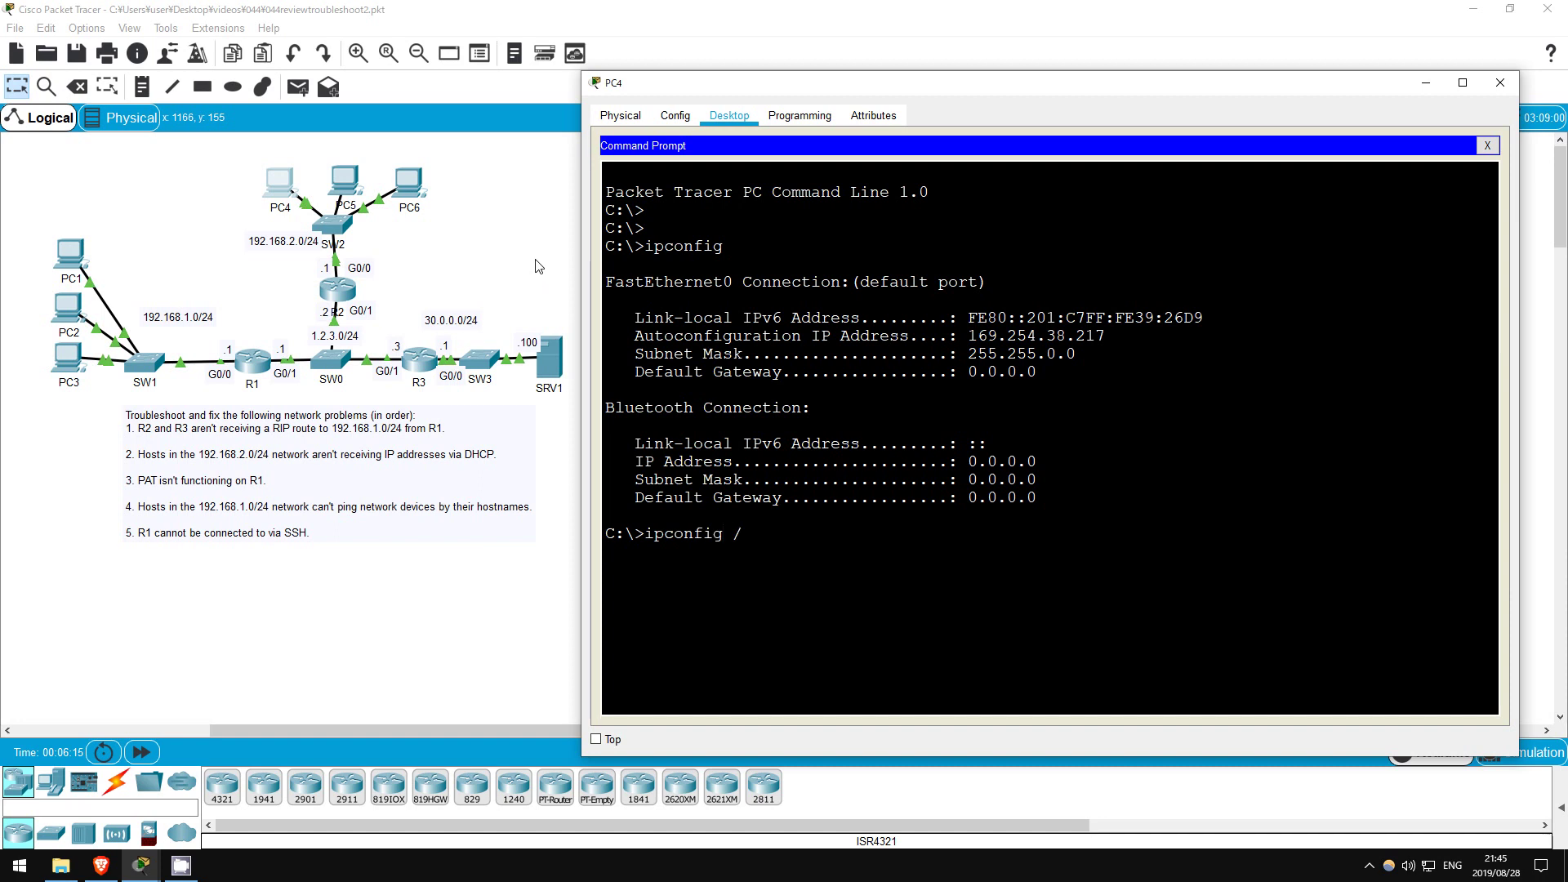
key("Return")
key("Up")
key("BackSpace")
key("BackSpace")
key("BackSpace")
key("BackSpace")
key("BackSpace")
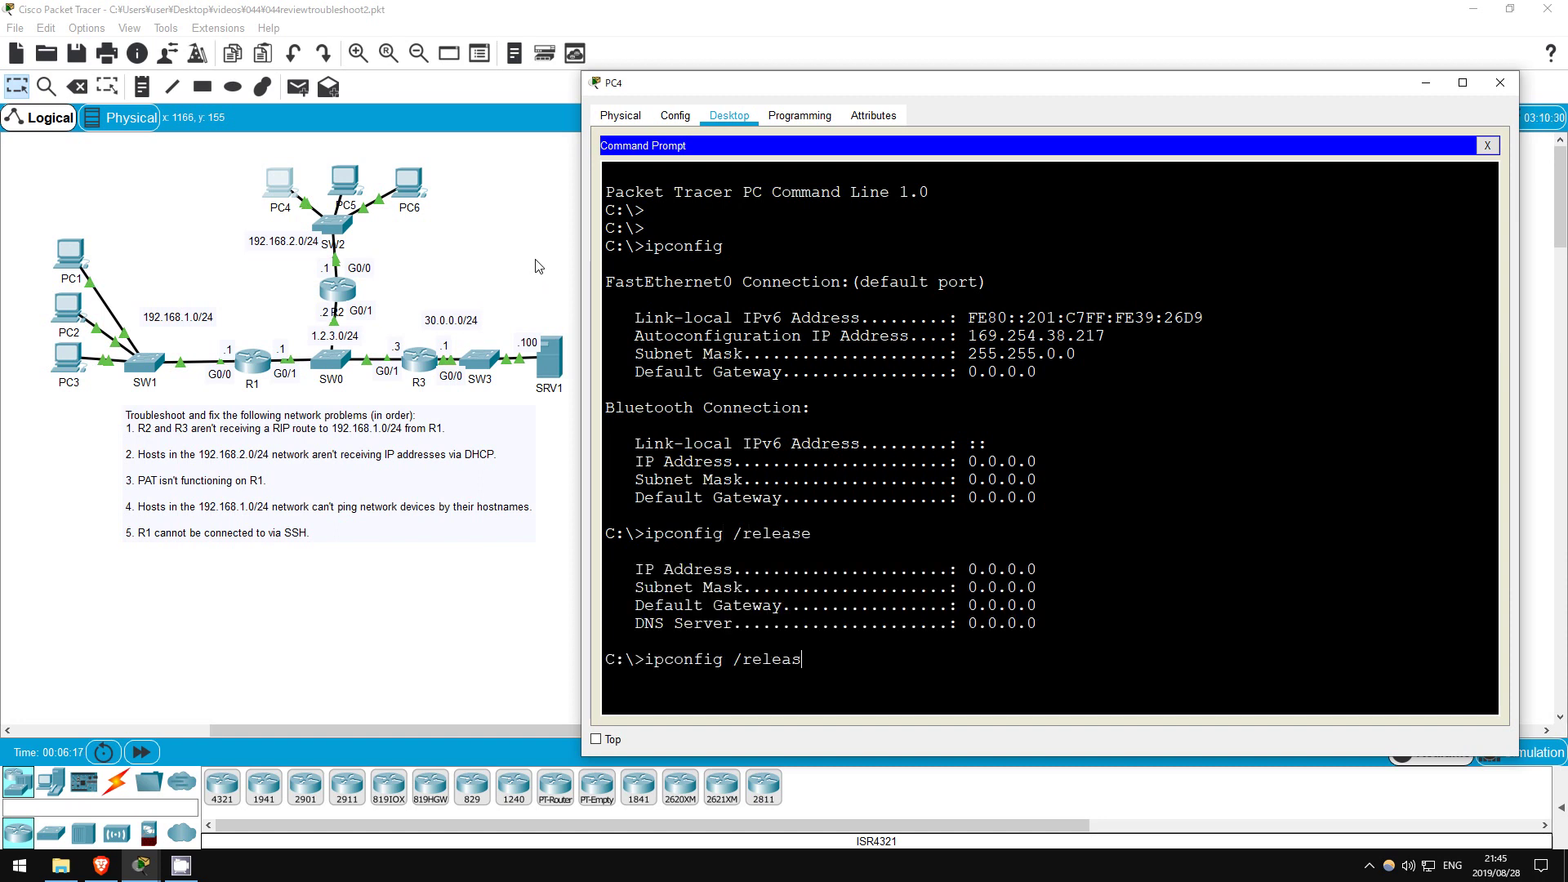
type("new")
key("Return")
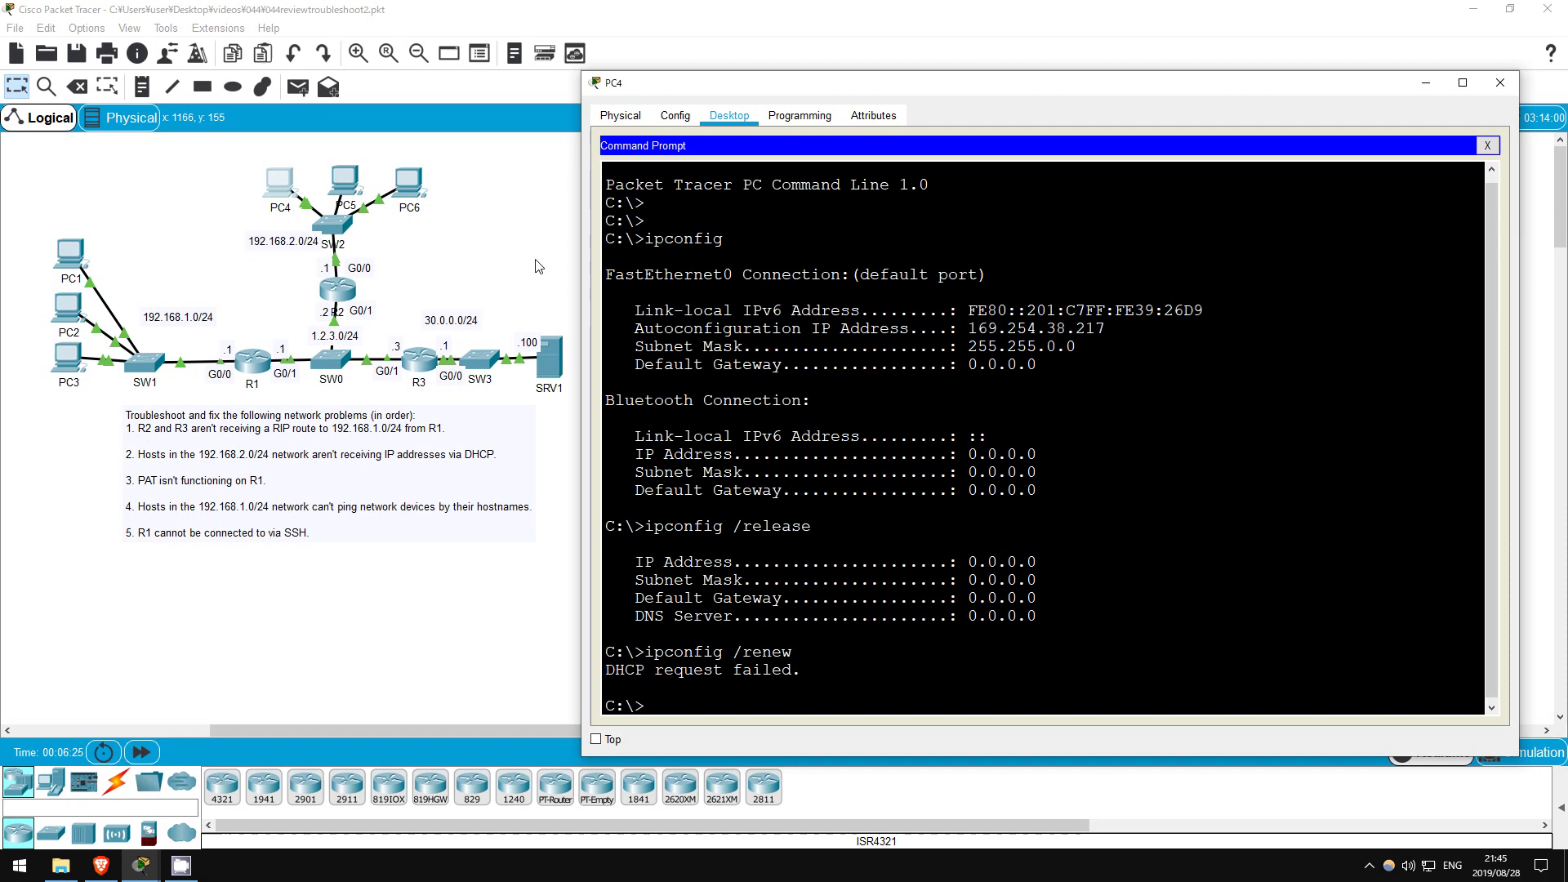
left_click(343, 178)
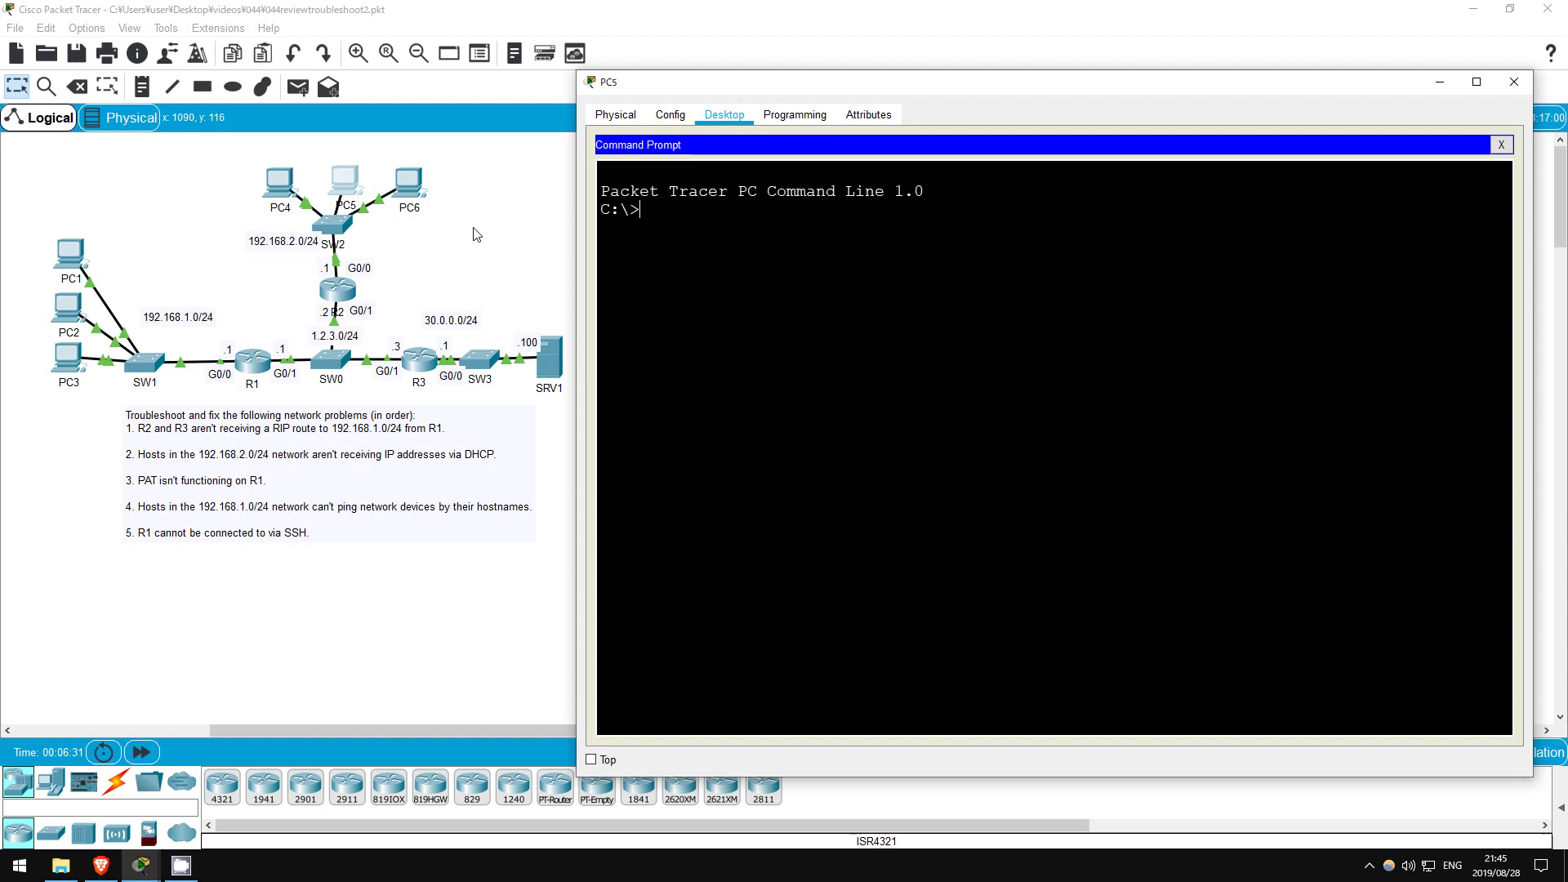
Run ipconfig on PC5, showing self-assigned address 169.254.238.103
type("ipconfig")
key("Return")
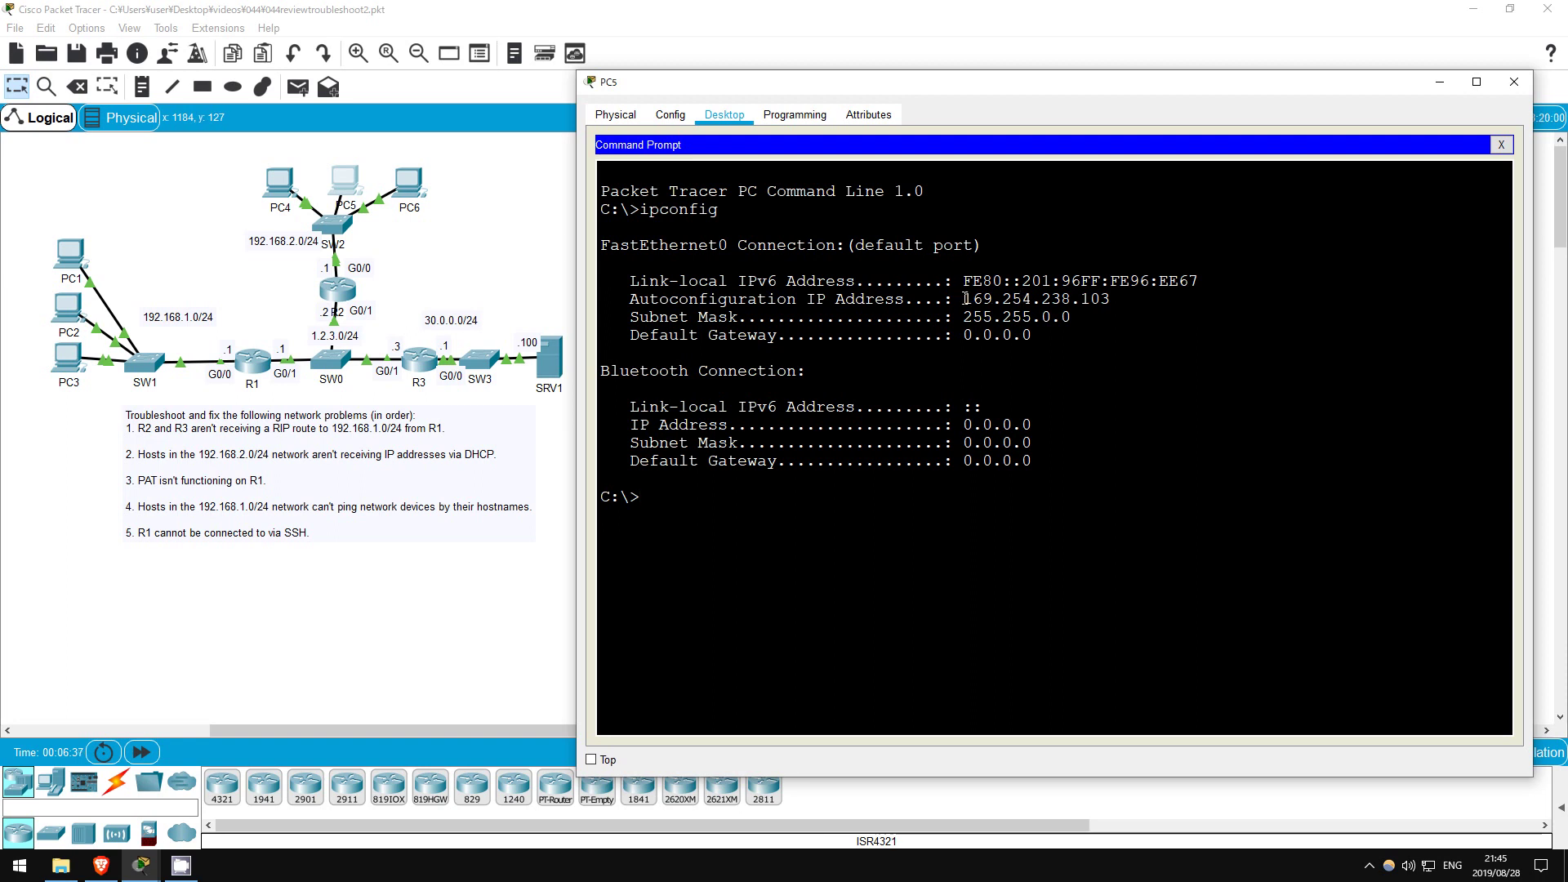
left_click_drag(964, 299, 1099, 299)
left_click(909, 338)
Run ipconfig on PC6, showing 169.254.75.153, then return to the topology
left_click(403, 187)
left_click(402, 187)
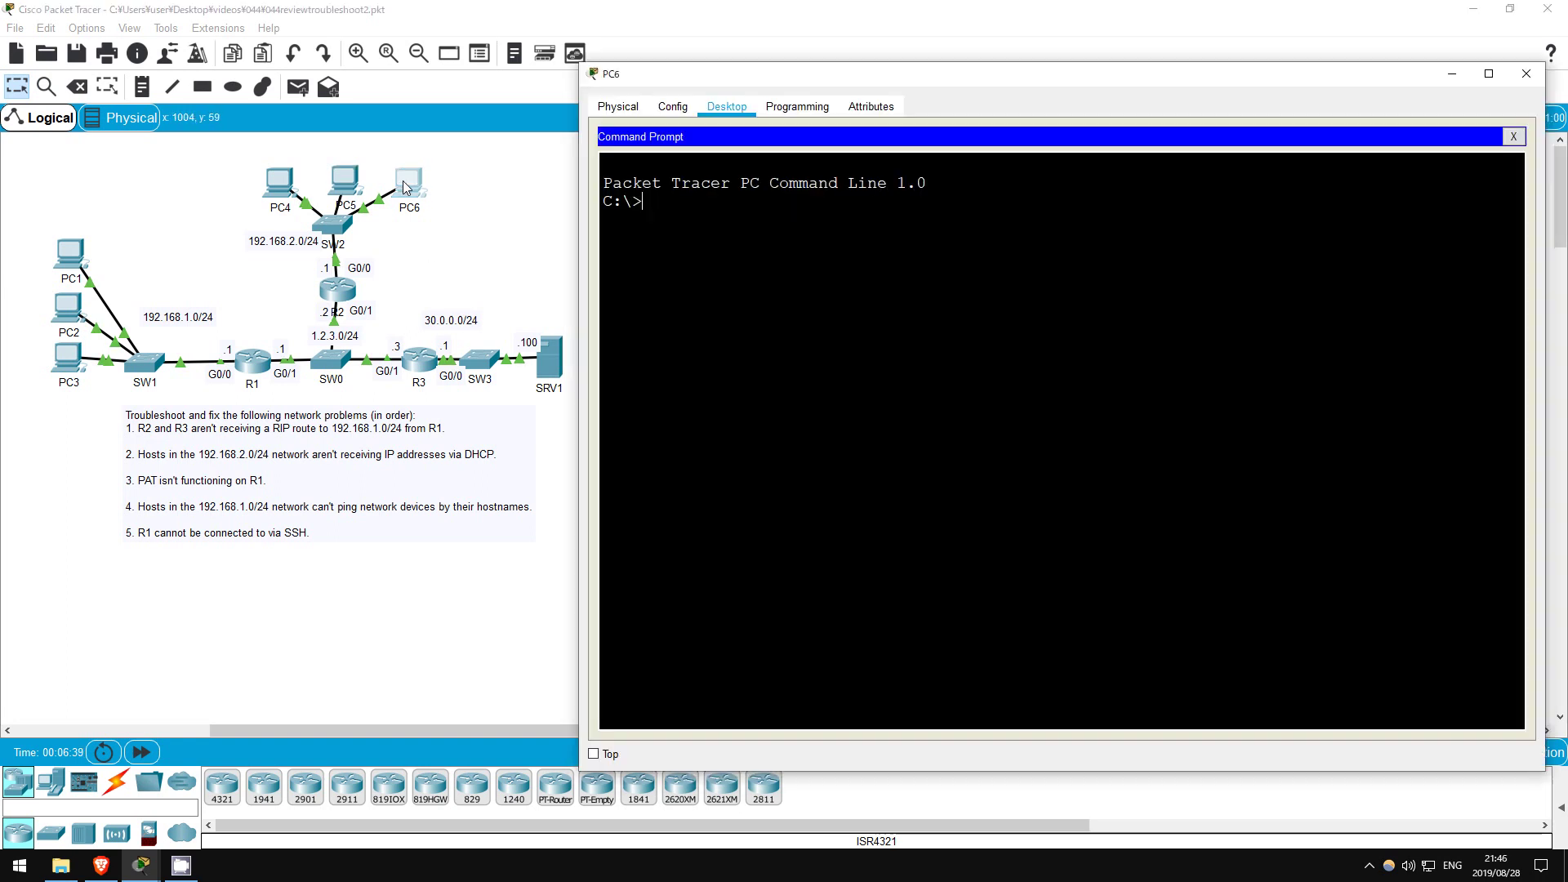
type("ipconfig")
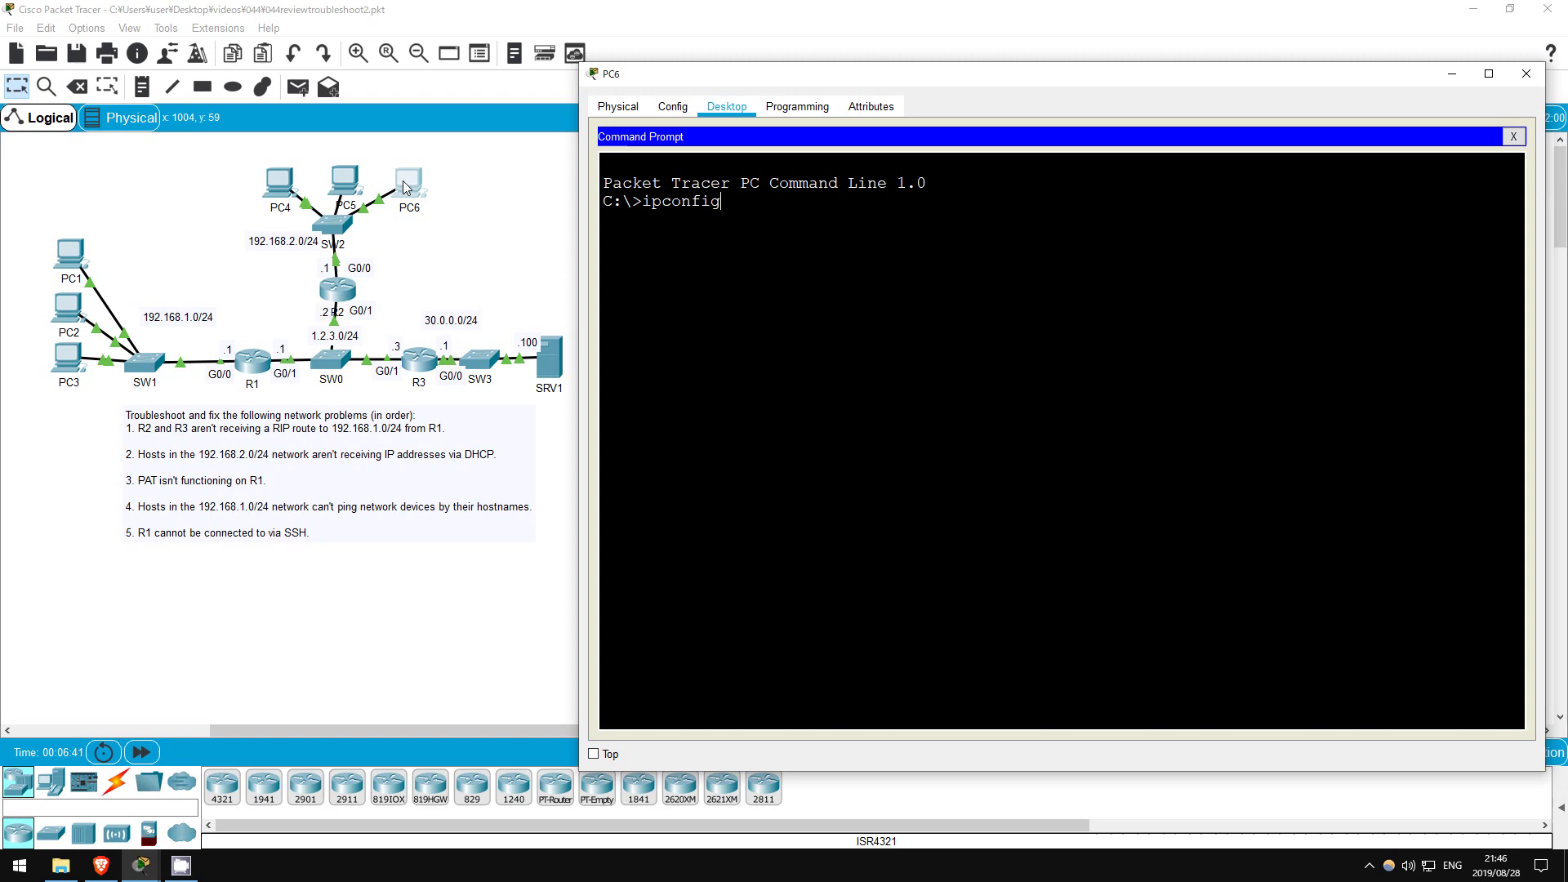
key("Return")
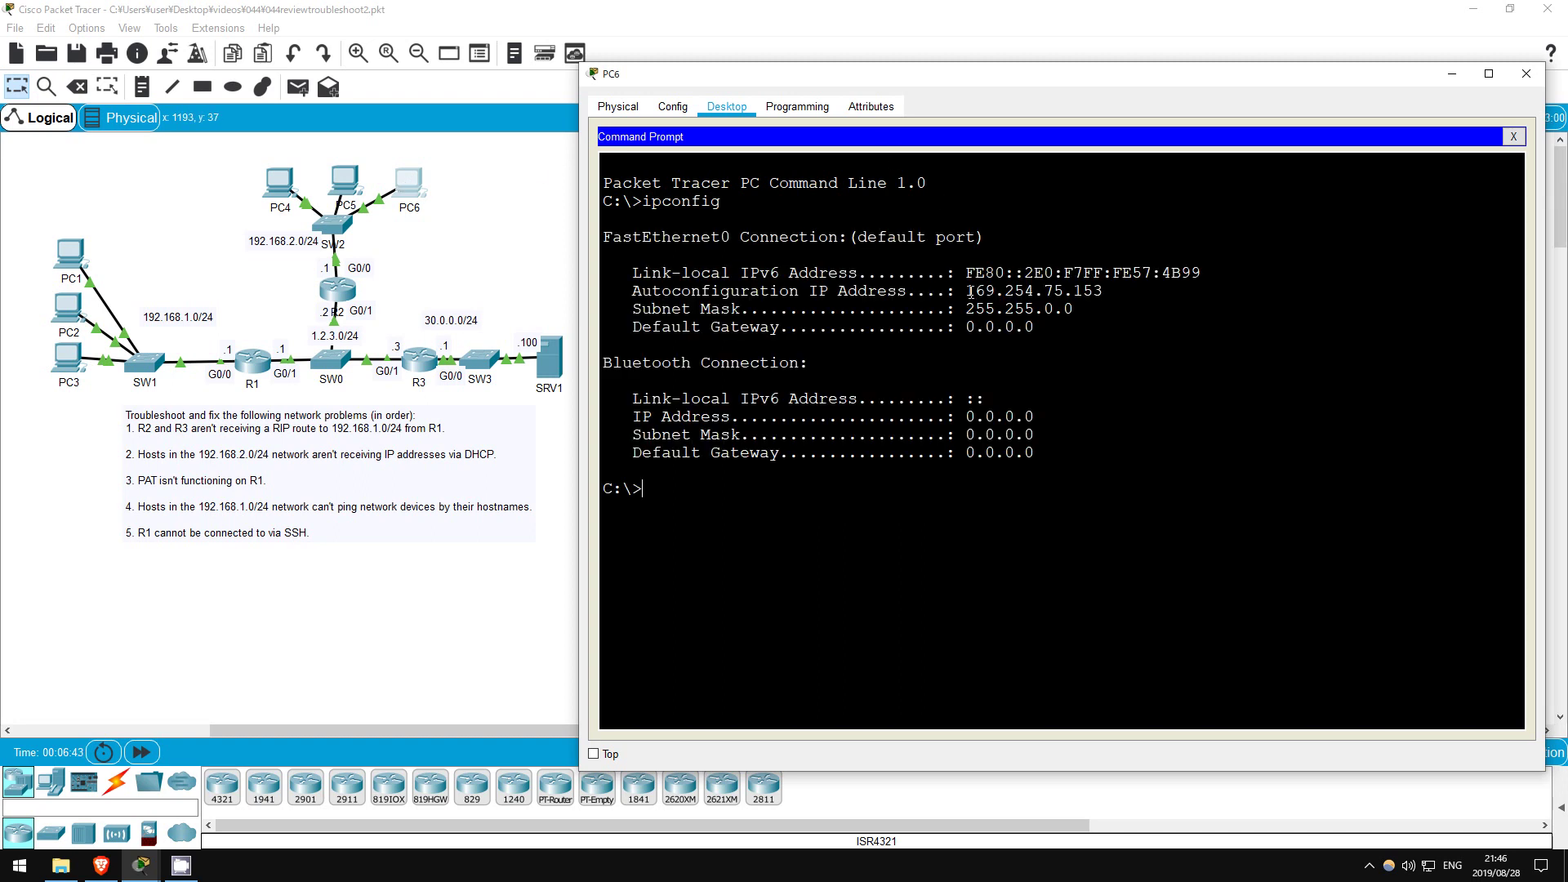
left_click_drag(965, 291, 1105, 292)
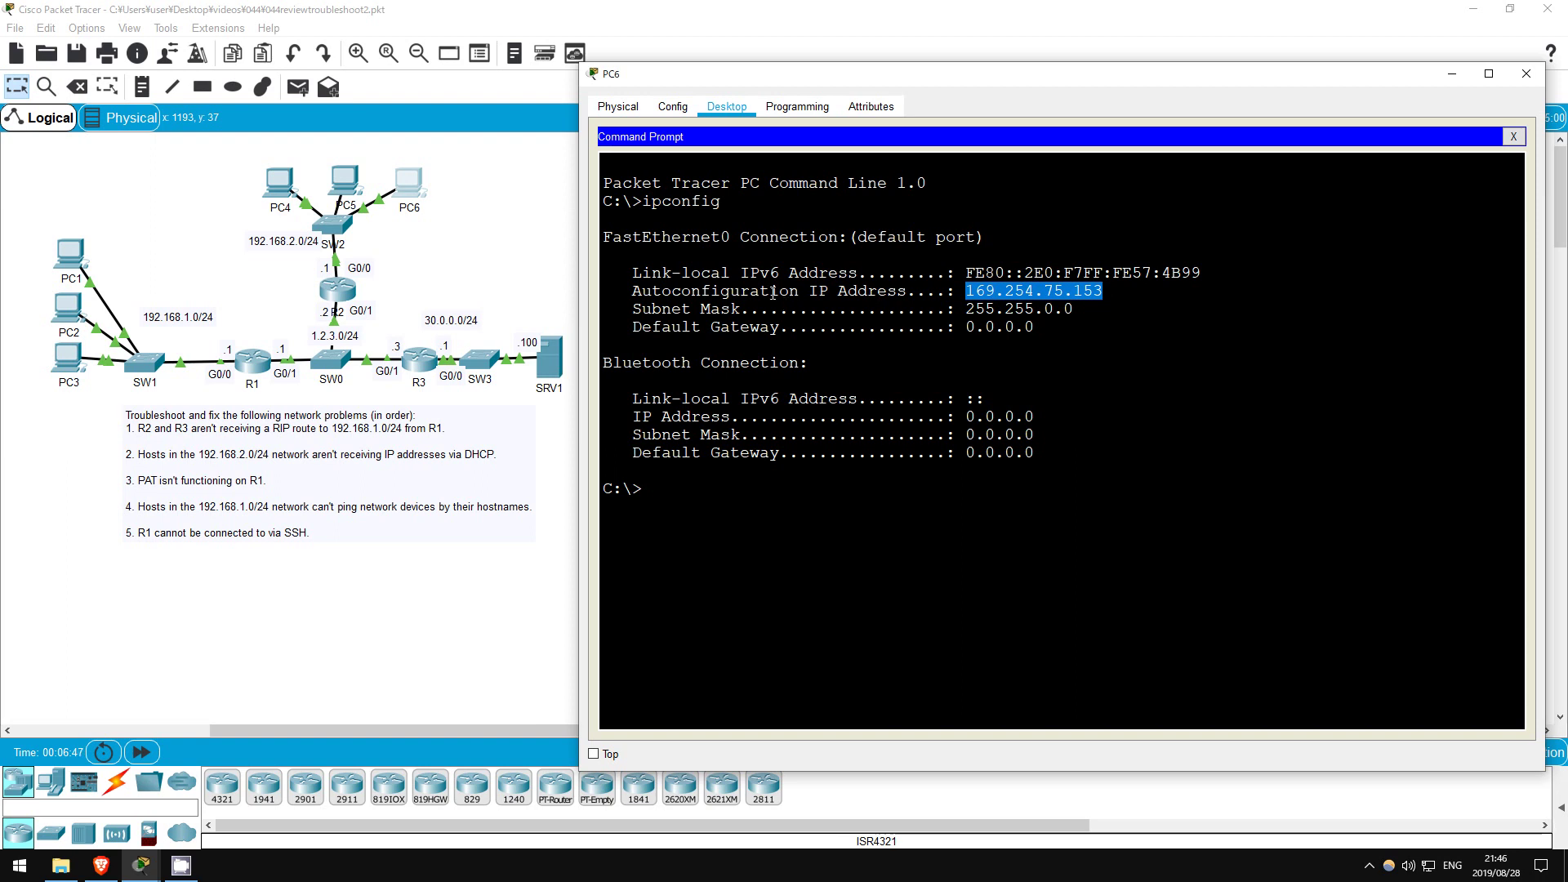
left_click(571, 264)
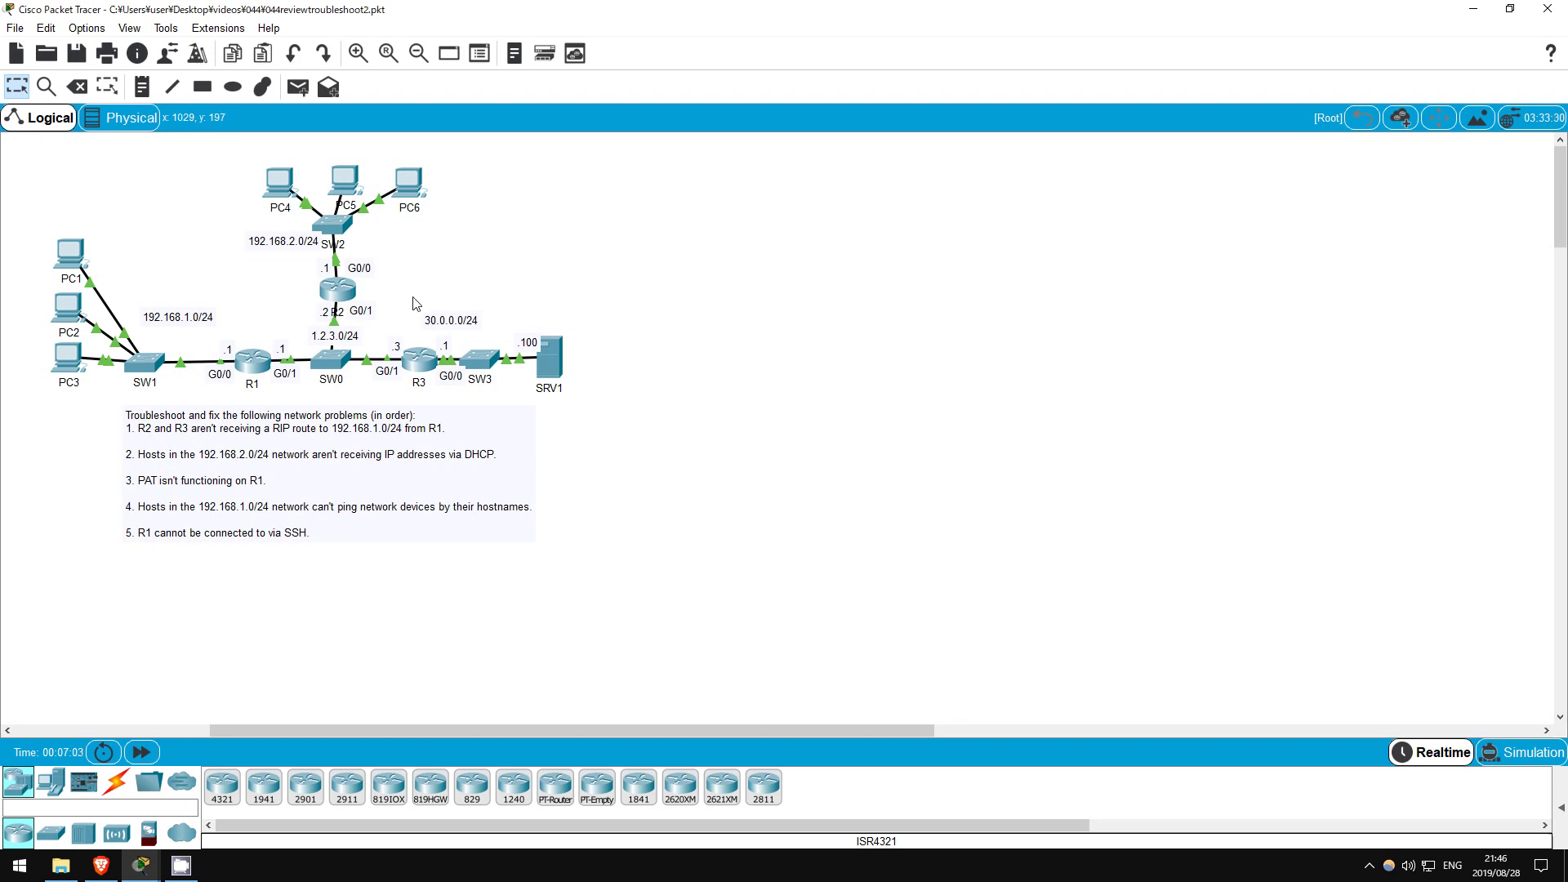
Show R2's G0/0 interface details, noting no helper address is set
left_click(337, 290)
left_click(756, 663)
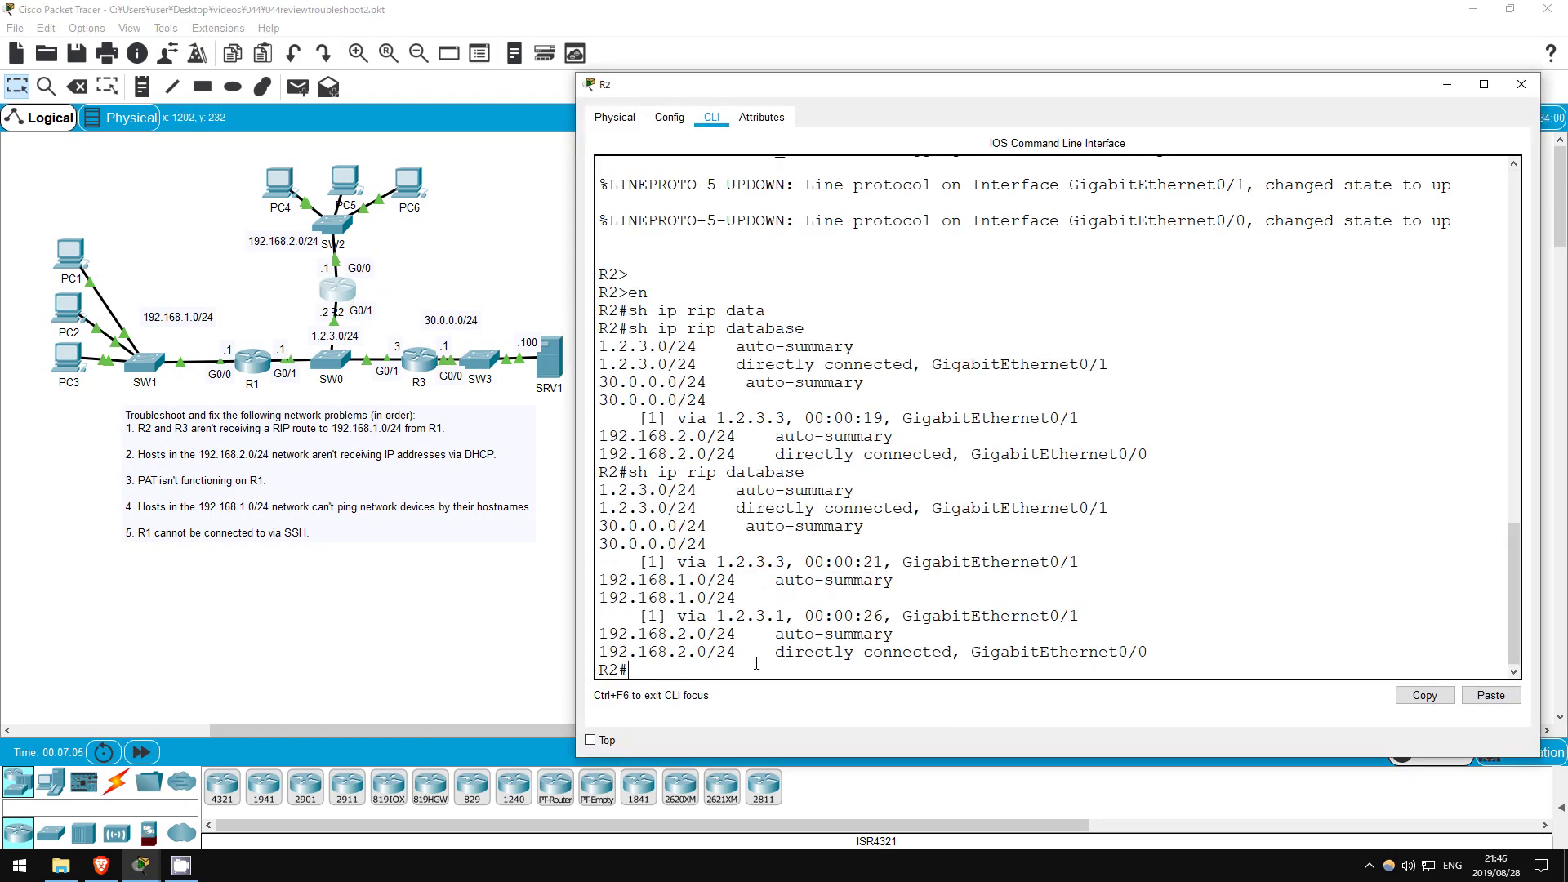
type("sh ip int g0/0")
key("Return")
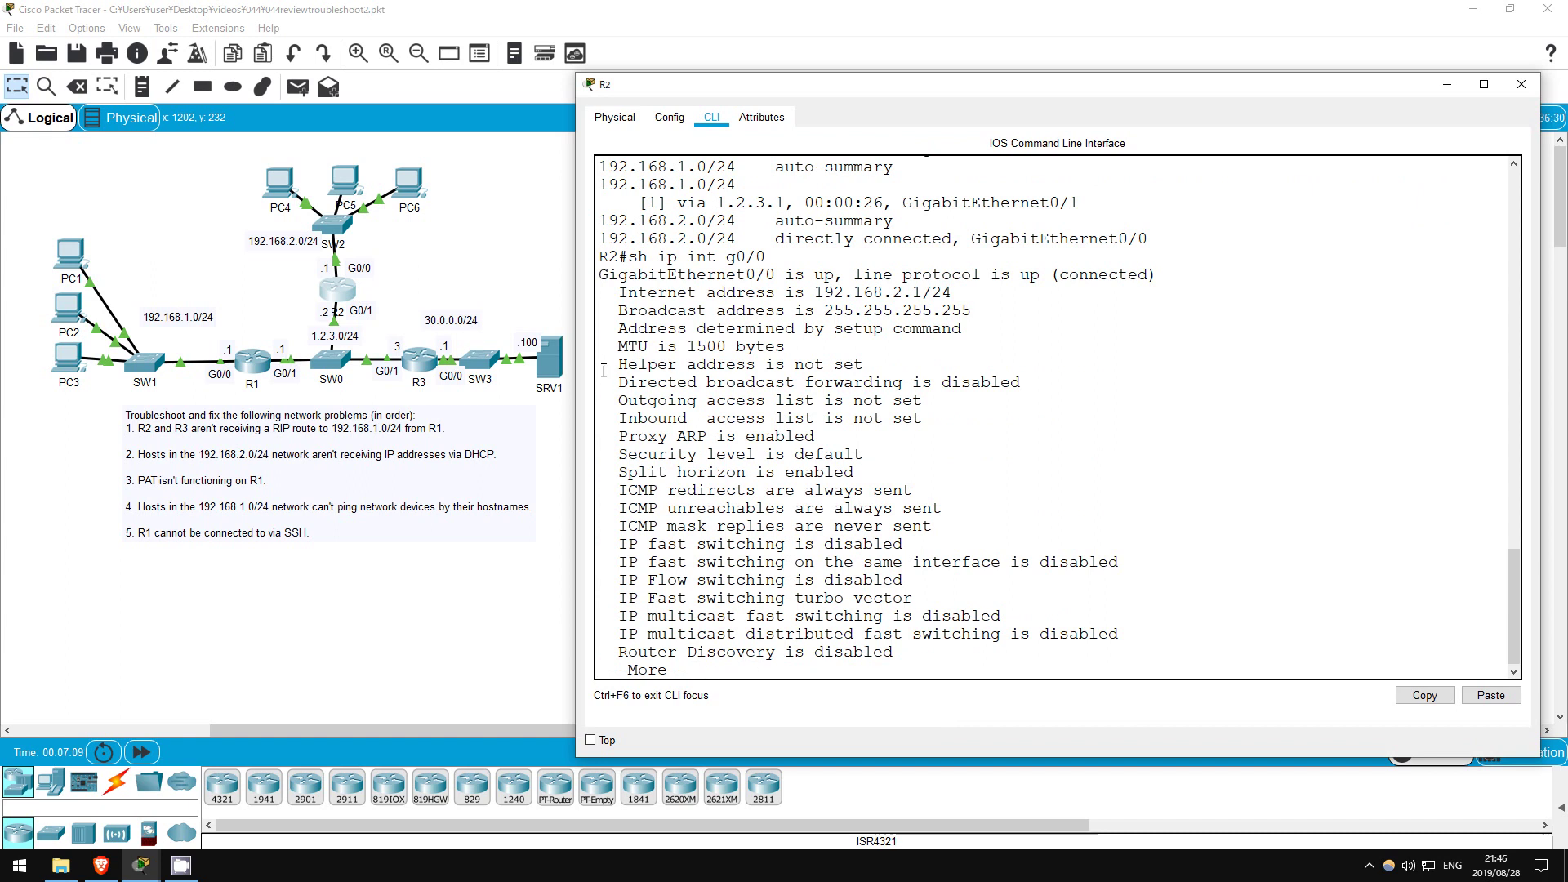
left_click_drag(620, 364, 864, 364)
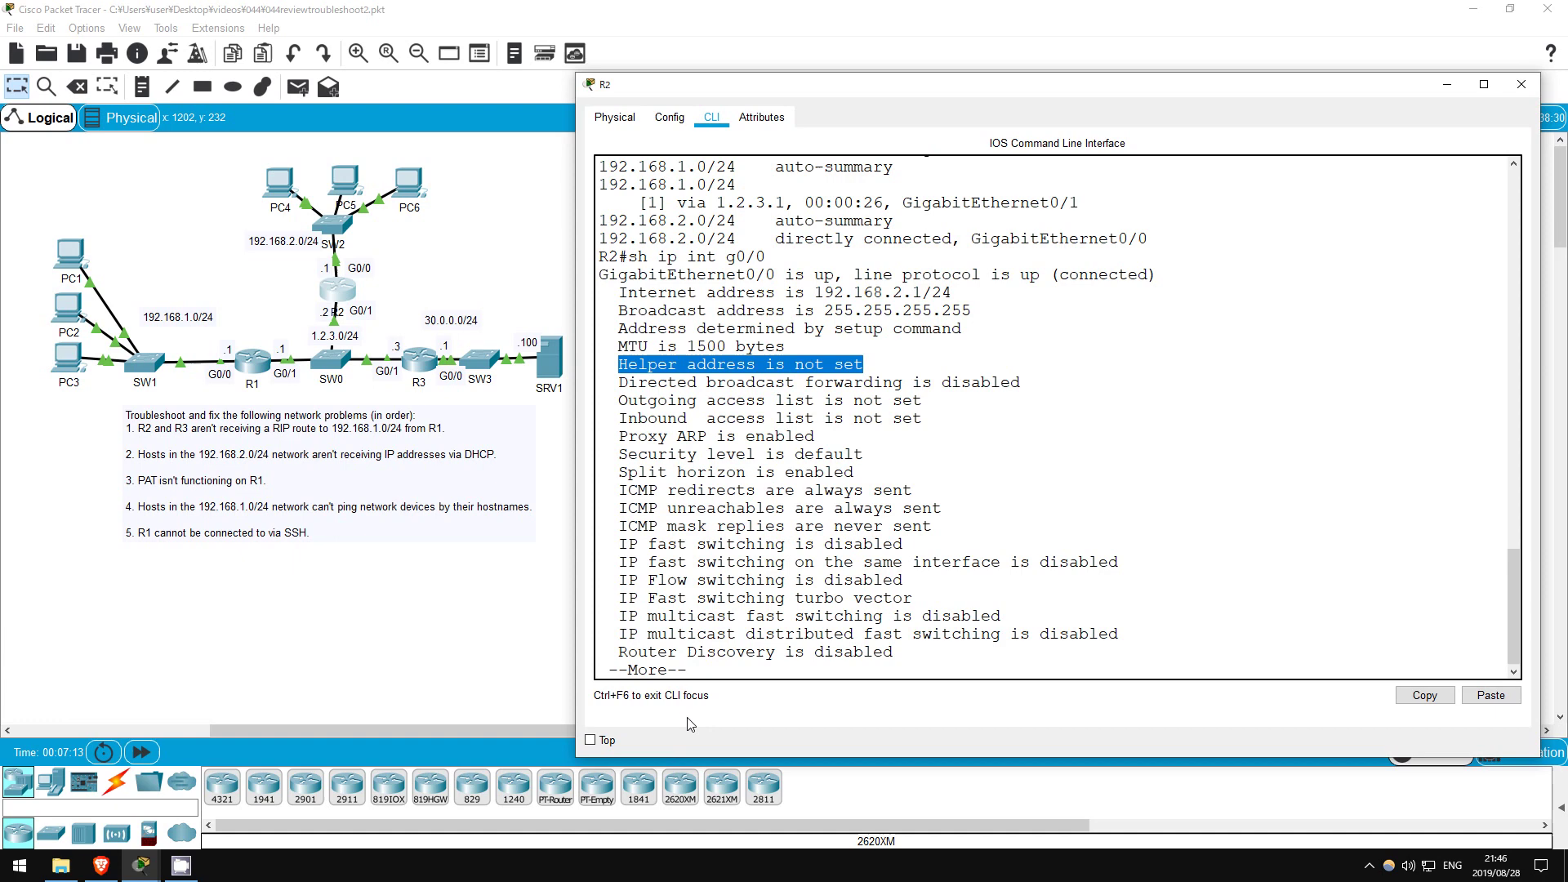
left_click(719, 669)
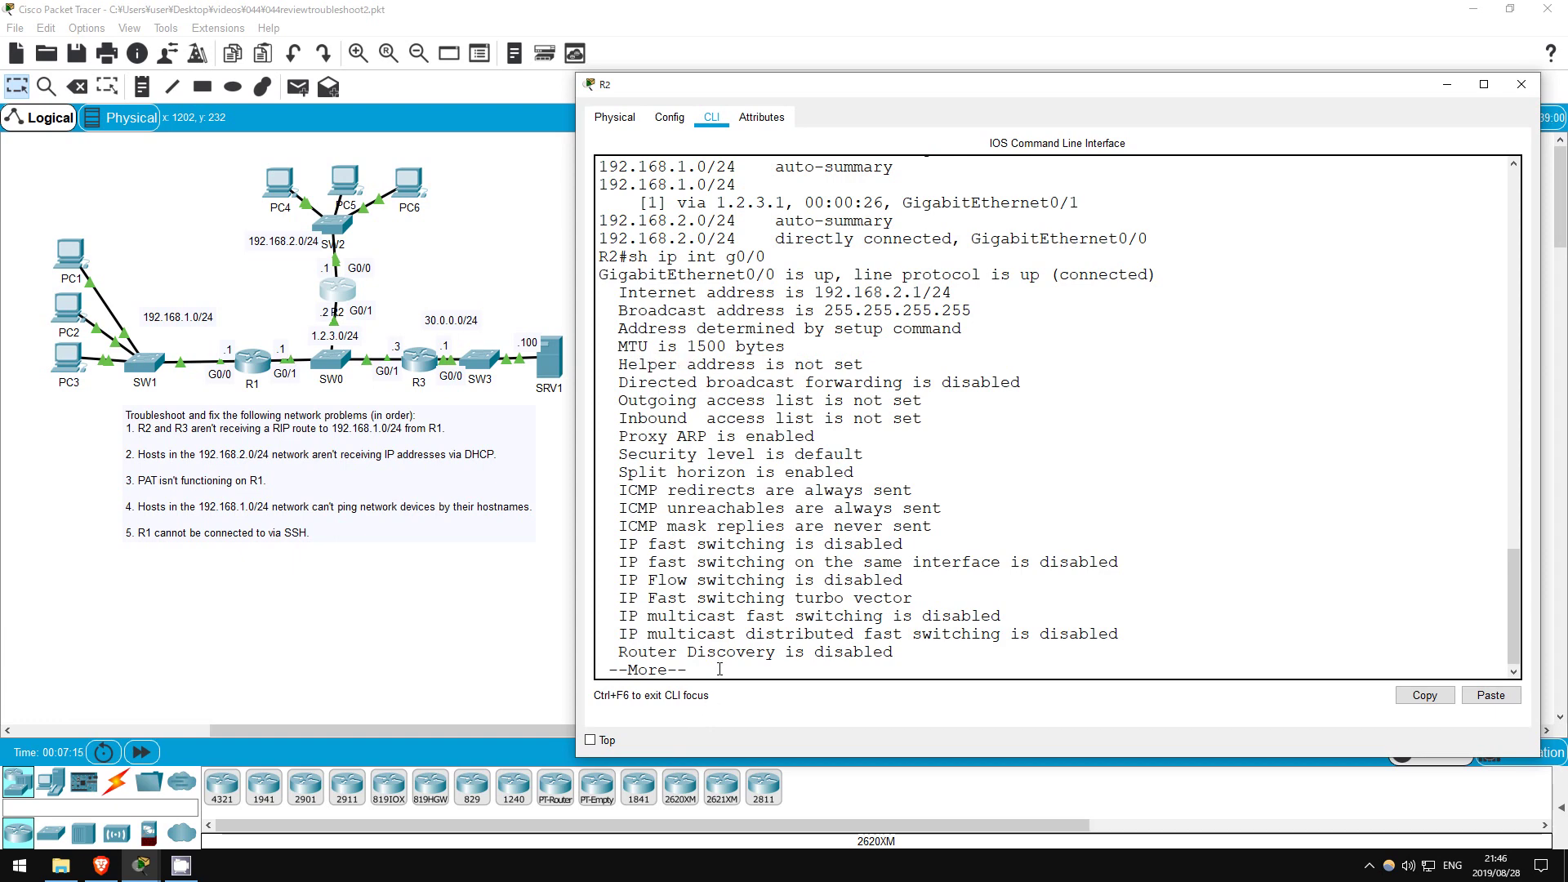
key("space")
Set ip helper-address 1.2.3.1 on R2's G0/0 interface
type("conf t")
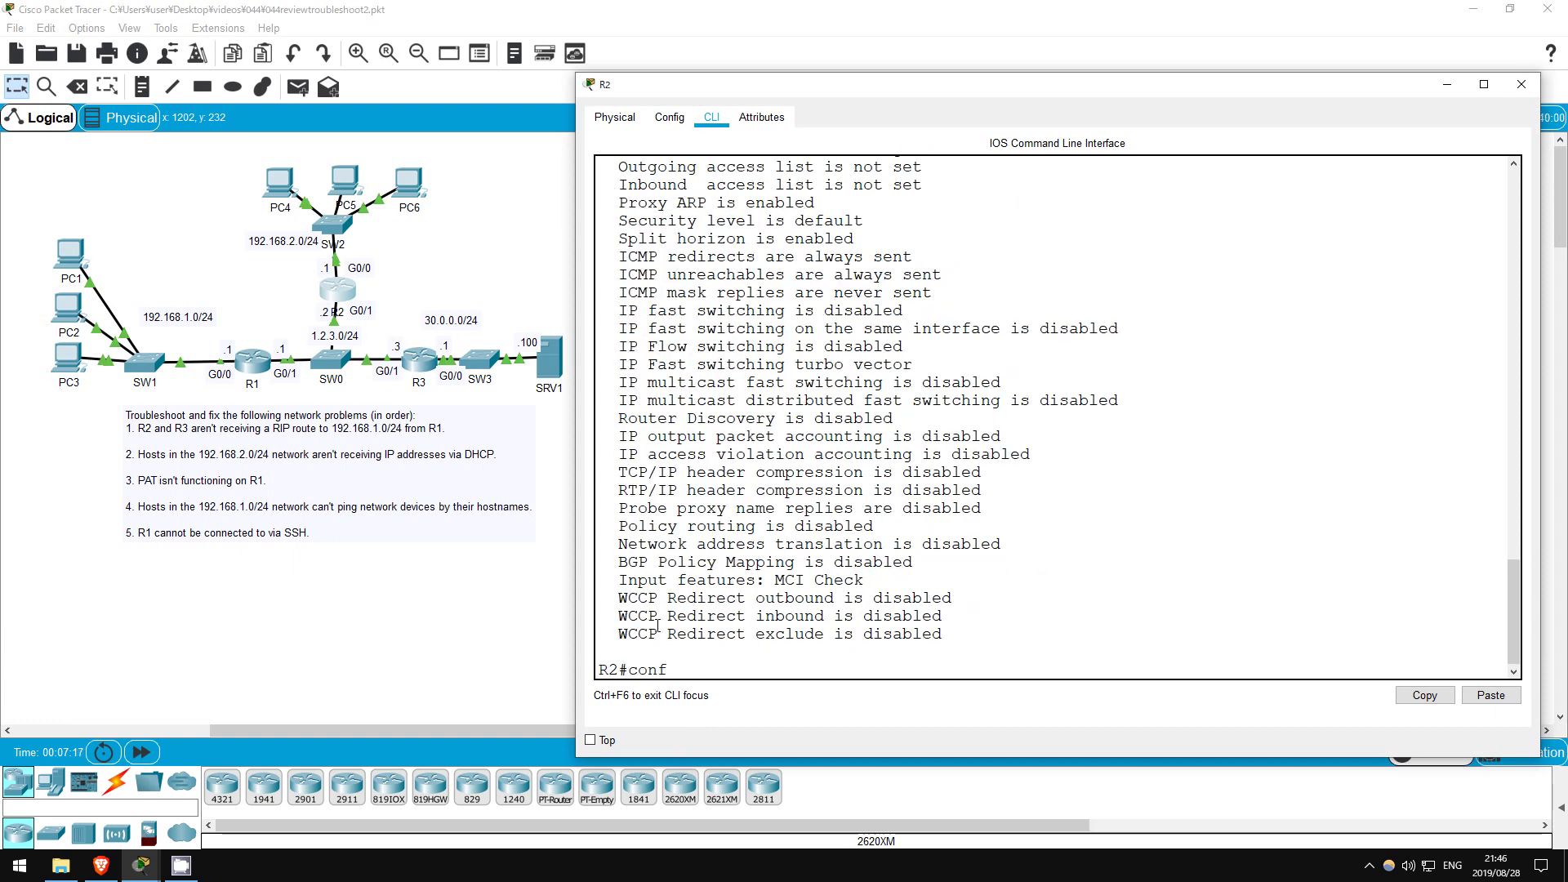
key("Return")
type("int g0/0")
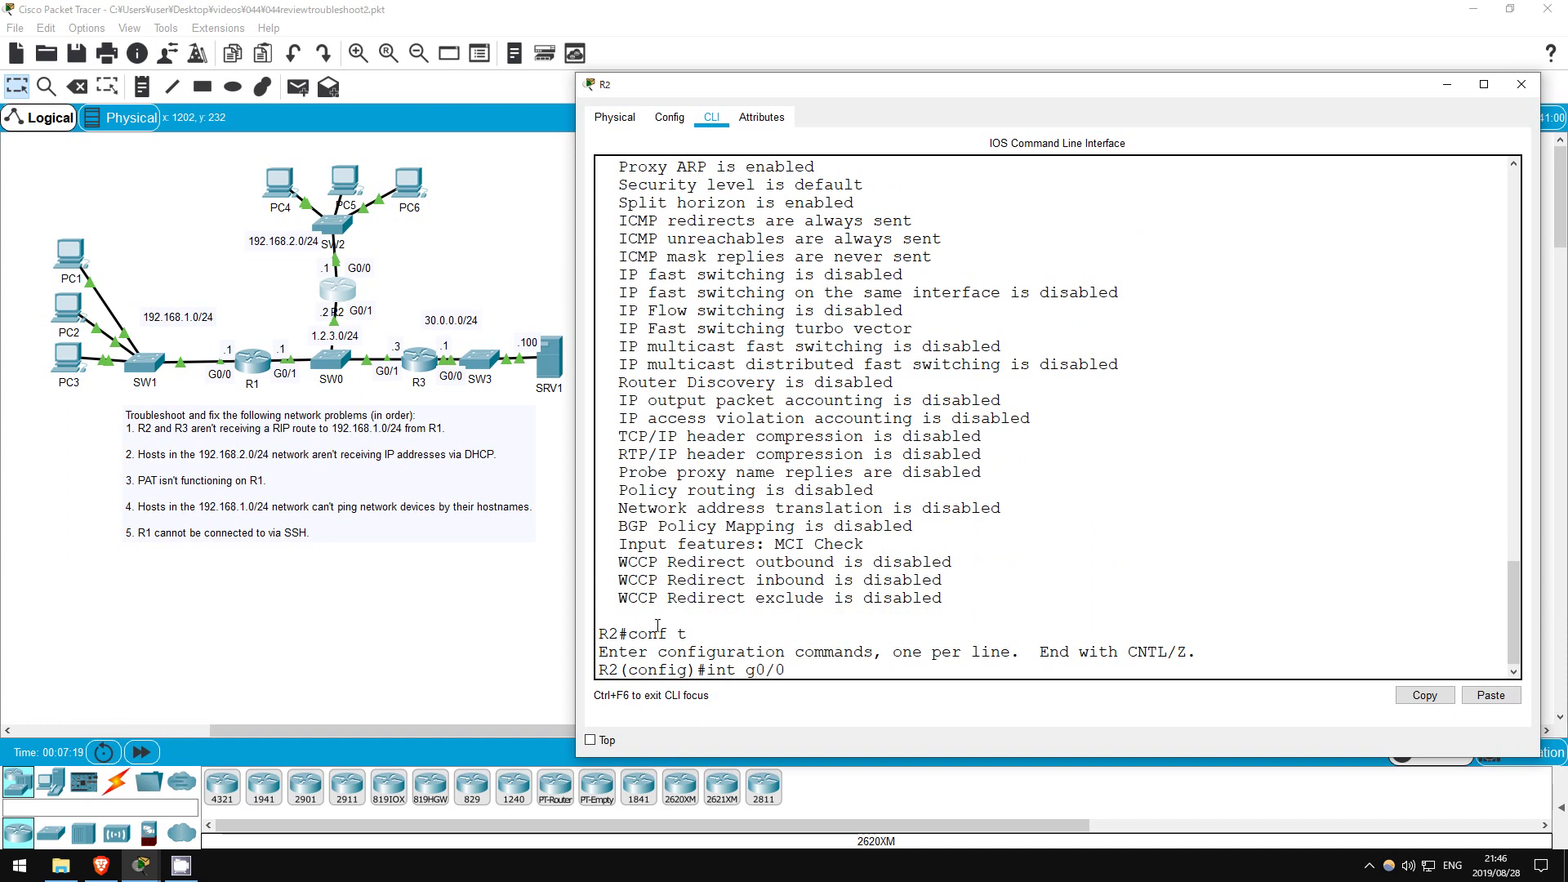
key("Return")
type("ip help")
key("Tab")
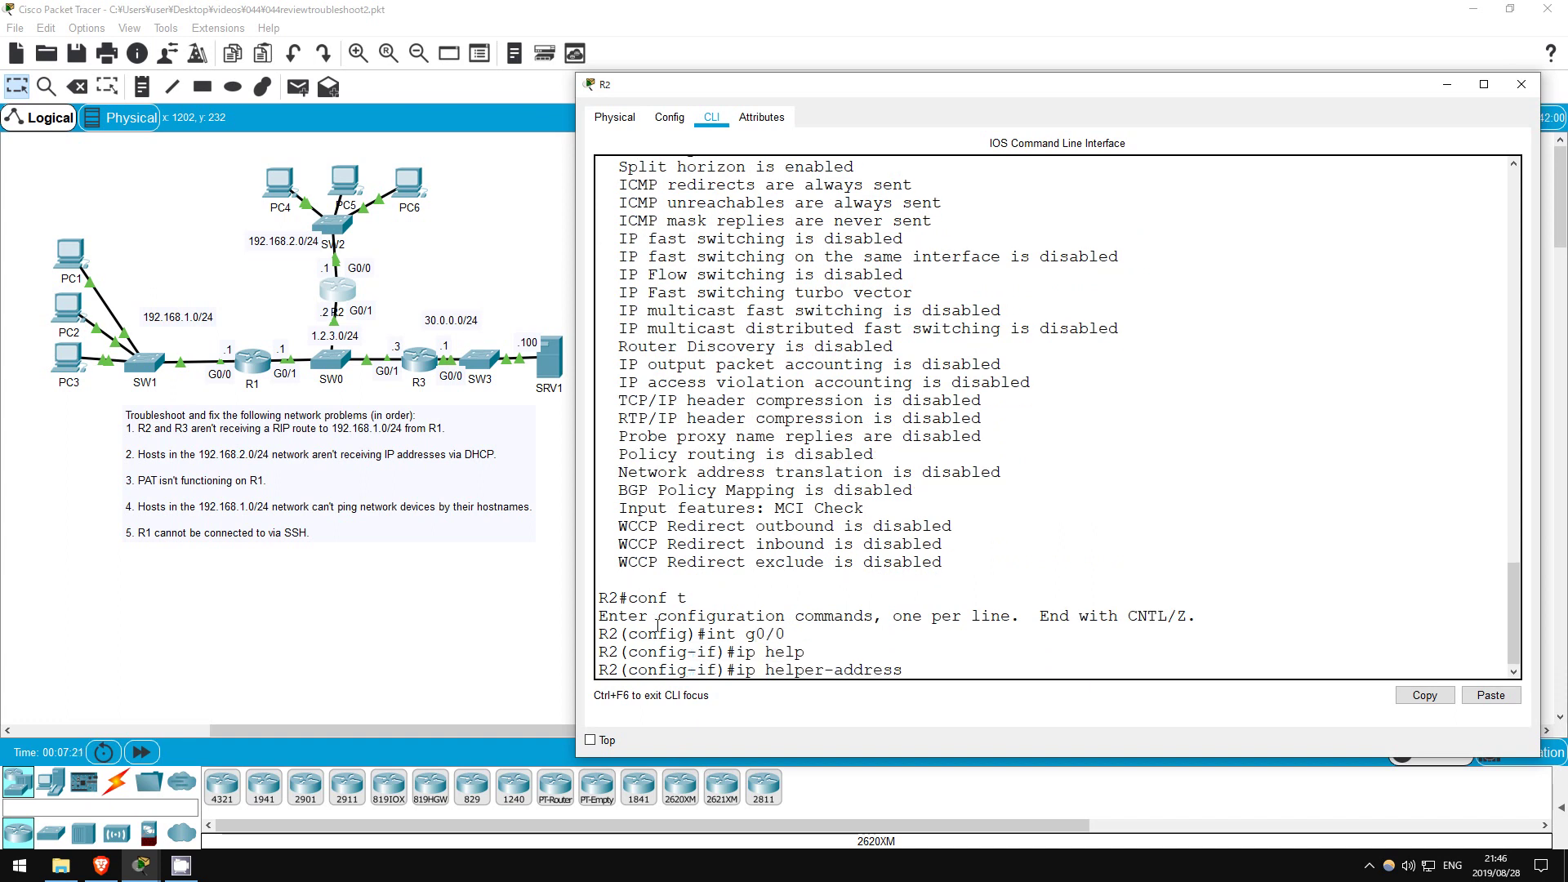
type("1.2.3.1")
key("Return")
Exit interface mode and ping 1.2.3.1 from R2, succeeding at 80 percent
type("exit")
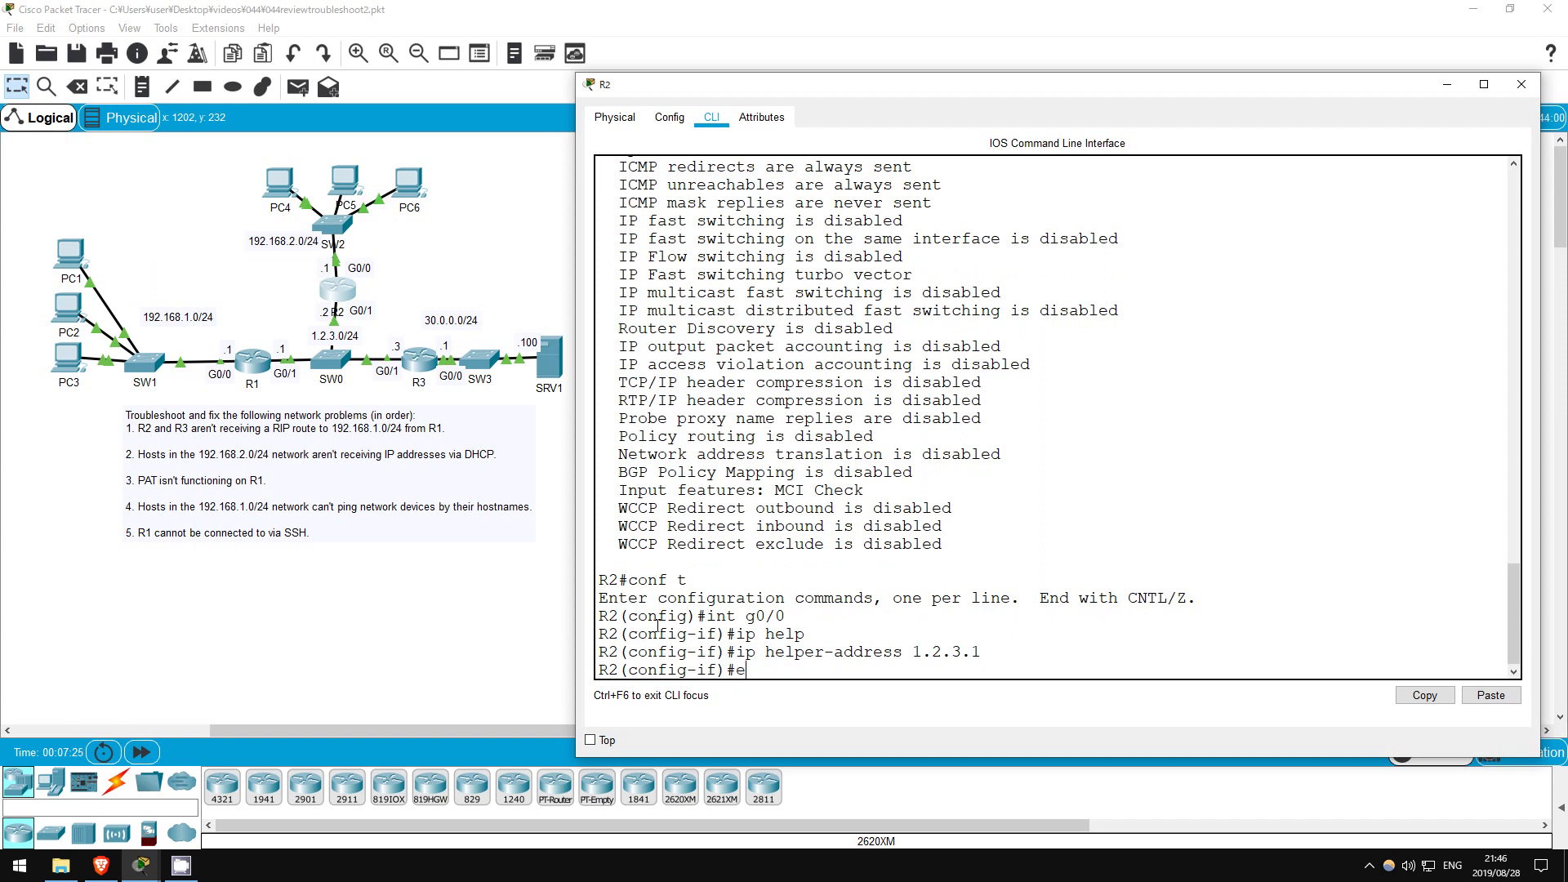
key("Return")
key("Return")
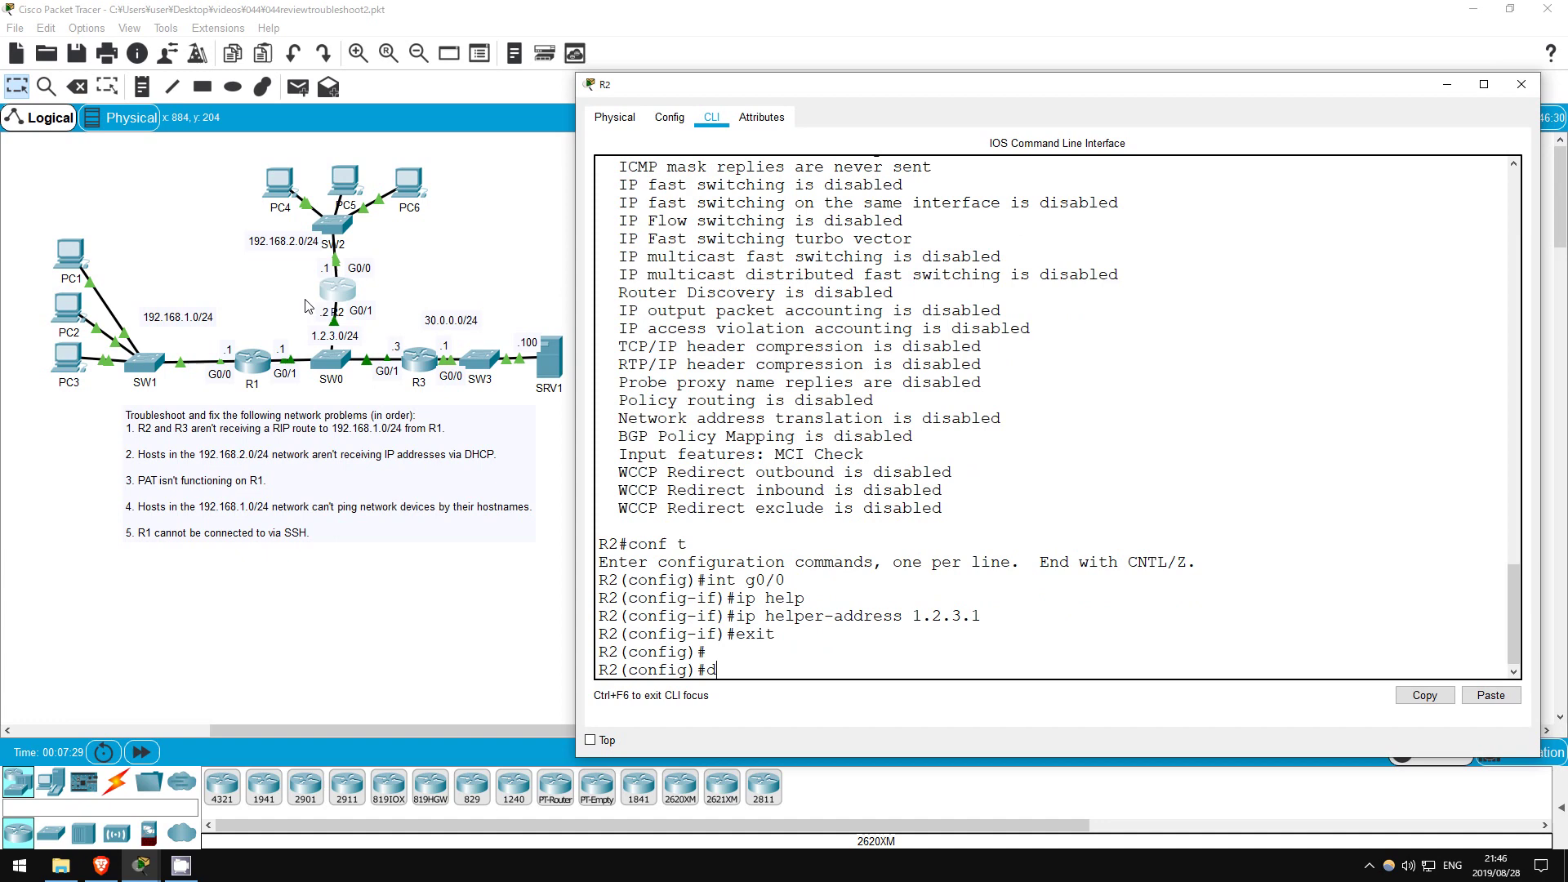
type("do ping 1.2.3.1")
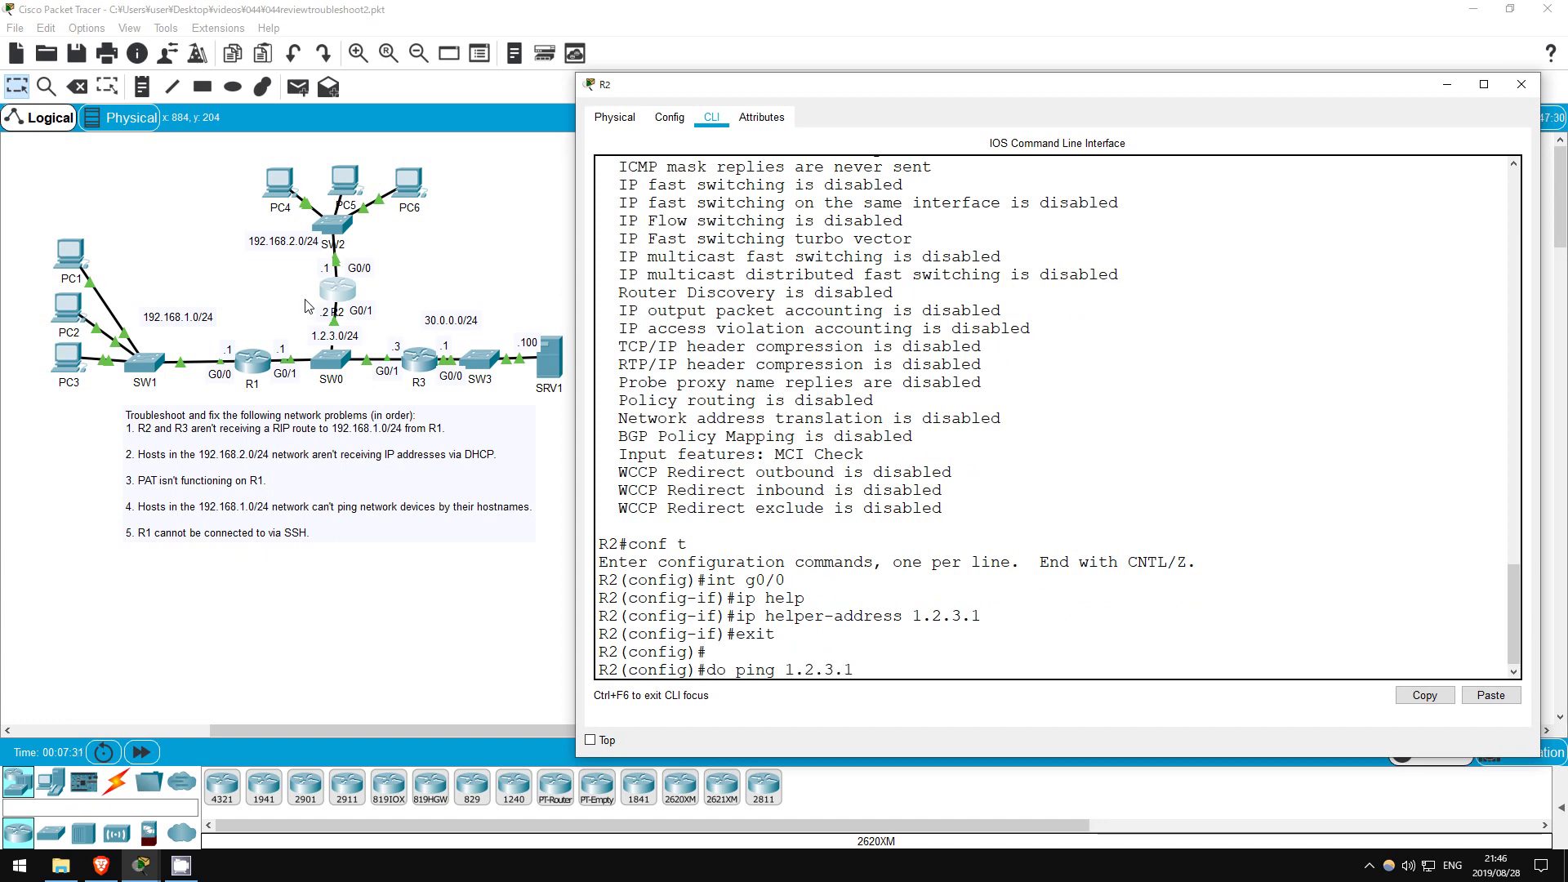
key("Return")
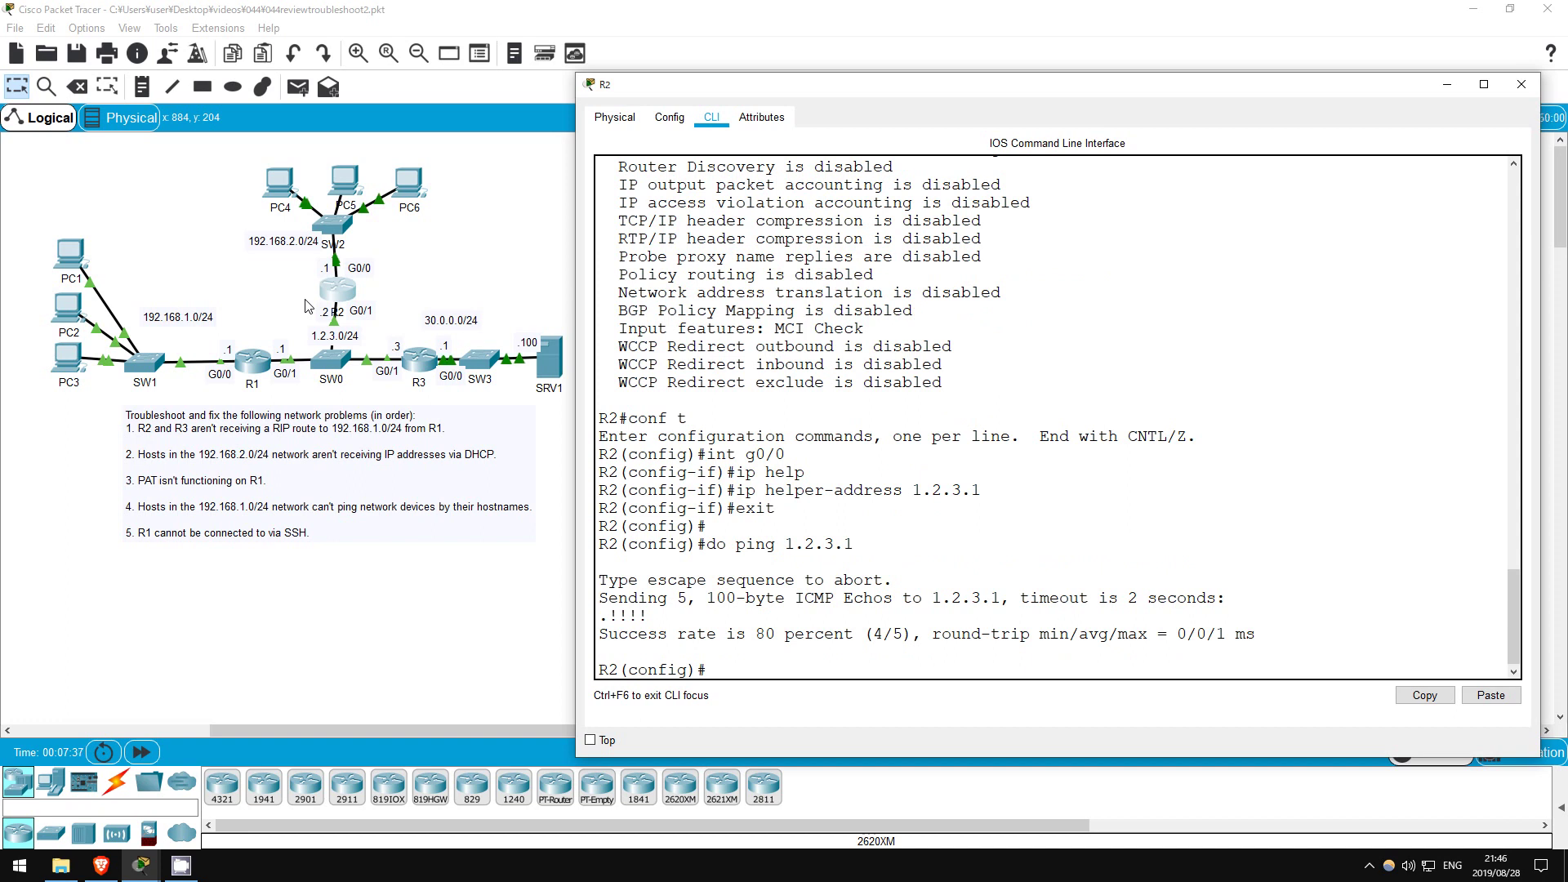
Release and renew PC4's lease, getting 192.168.2.11, gateway 192.168.2.1 and DNS 30.0.0.100
left_click(226, 283)
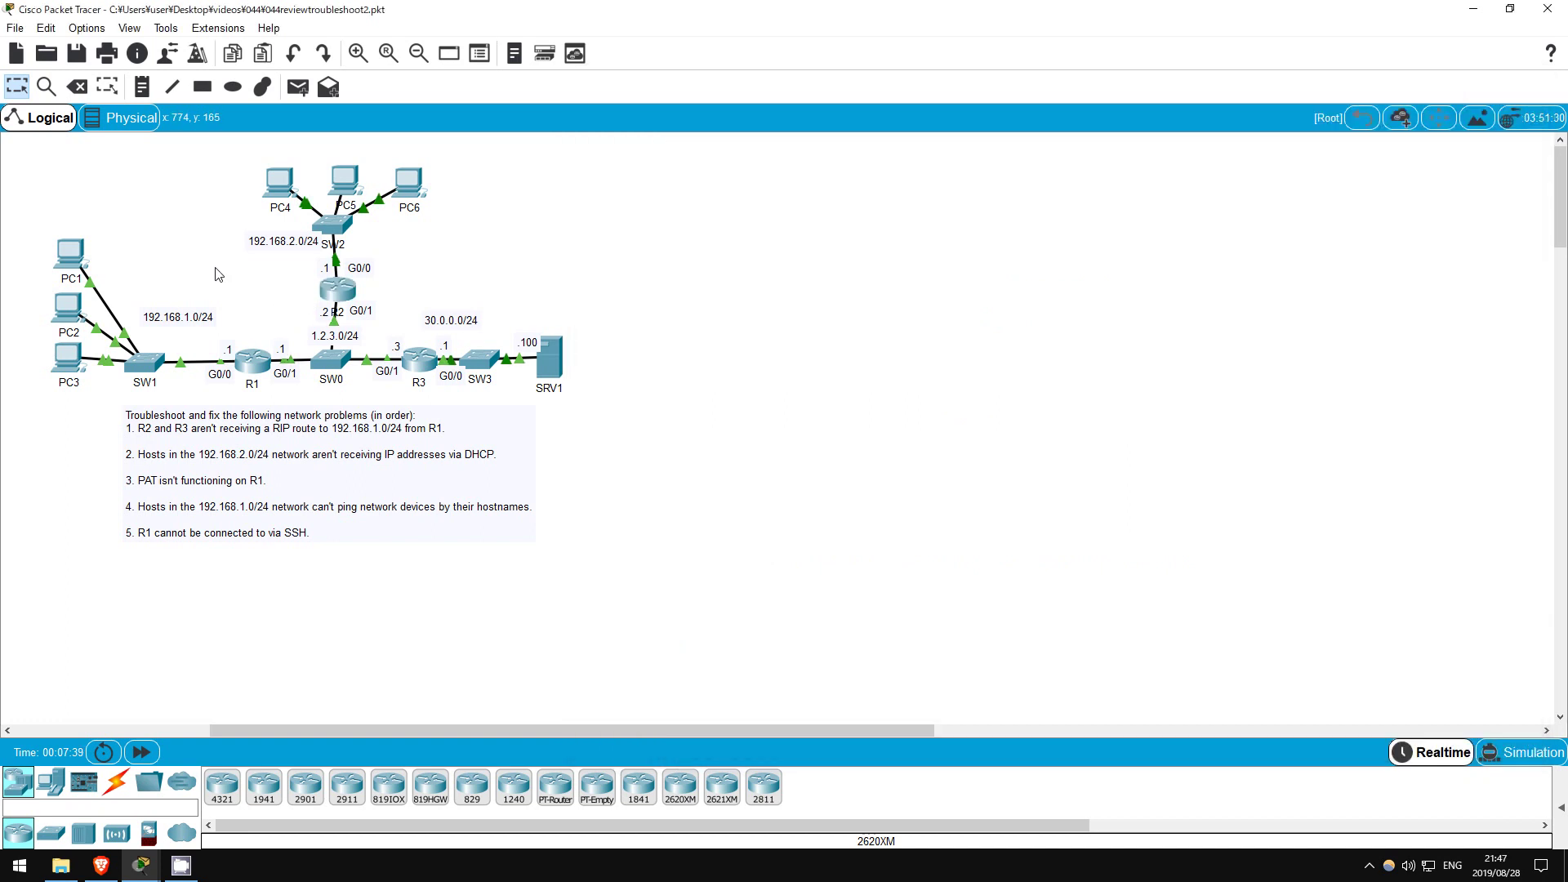
left_click(275, 179)
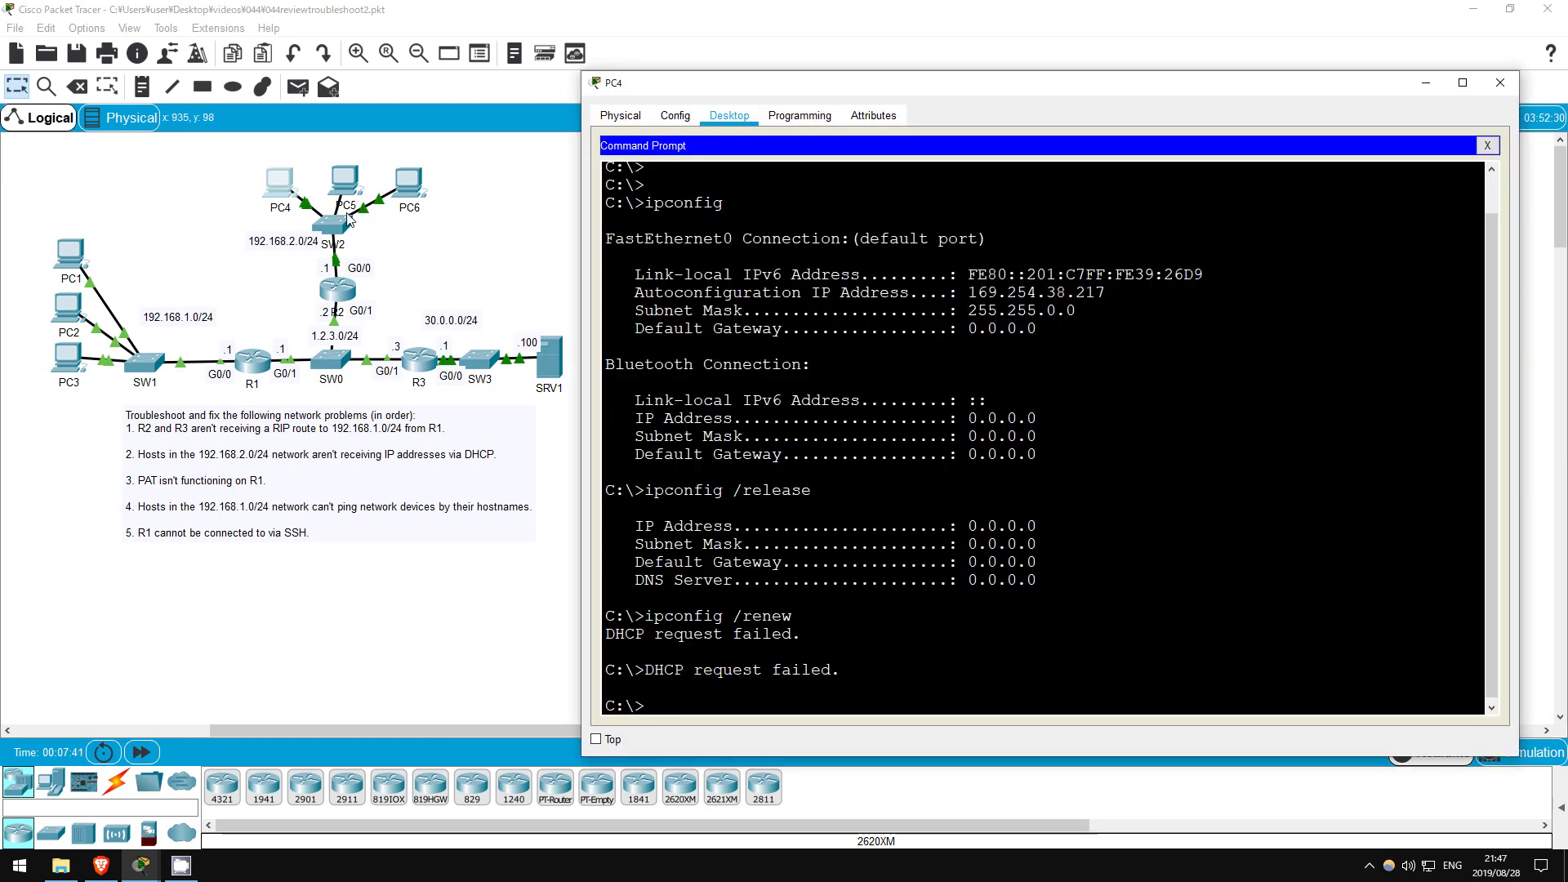
key("Up")
key("Up")
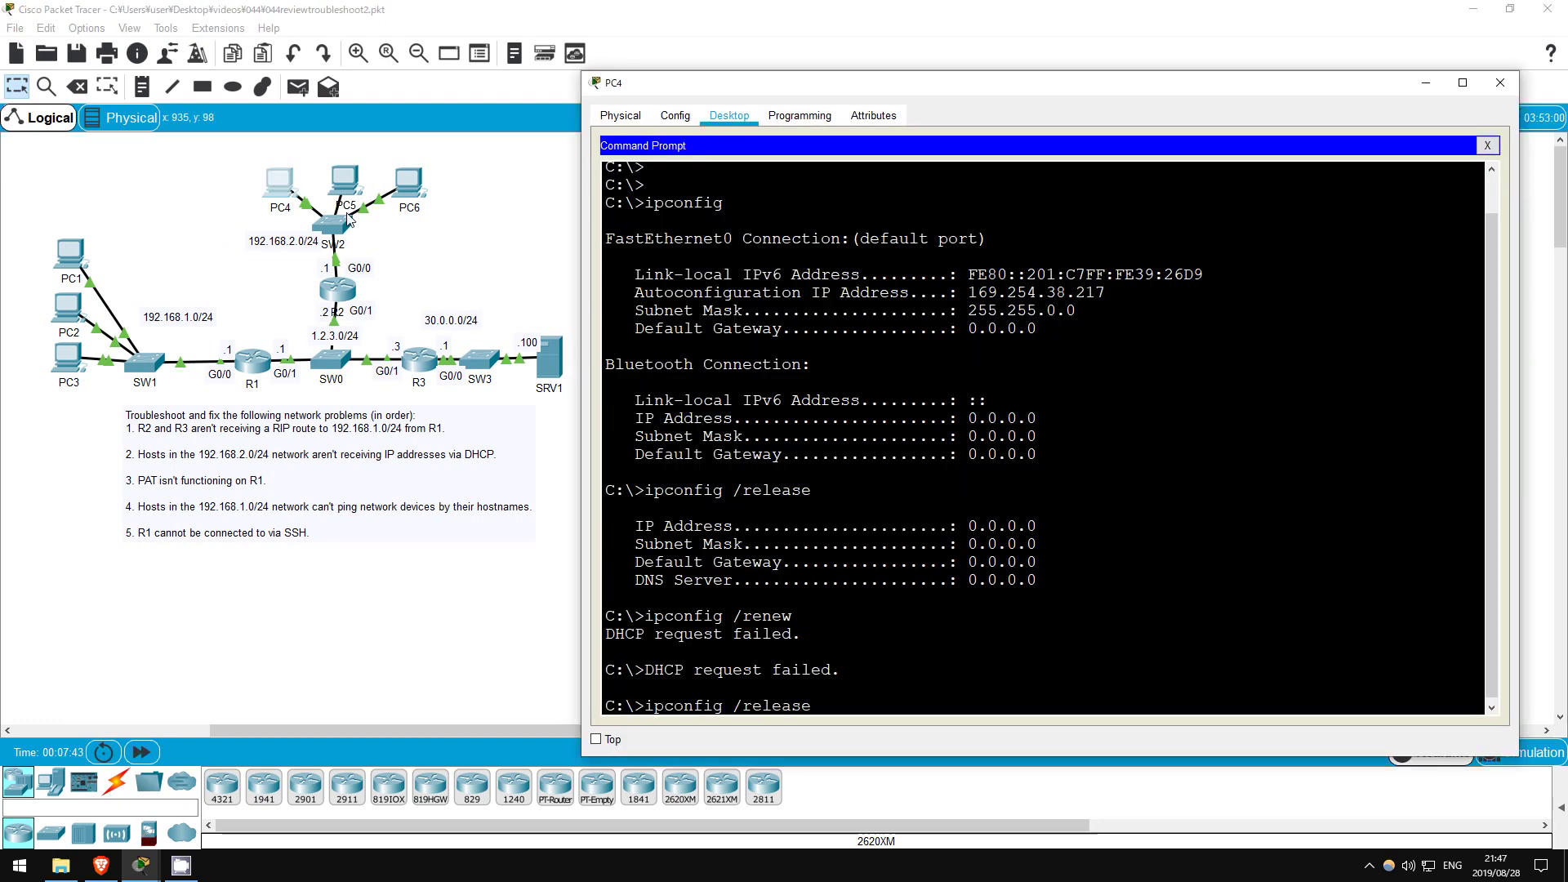
key("Return")
key("Up")
key("Up")
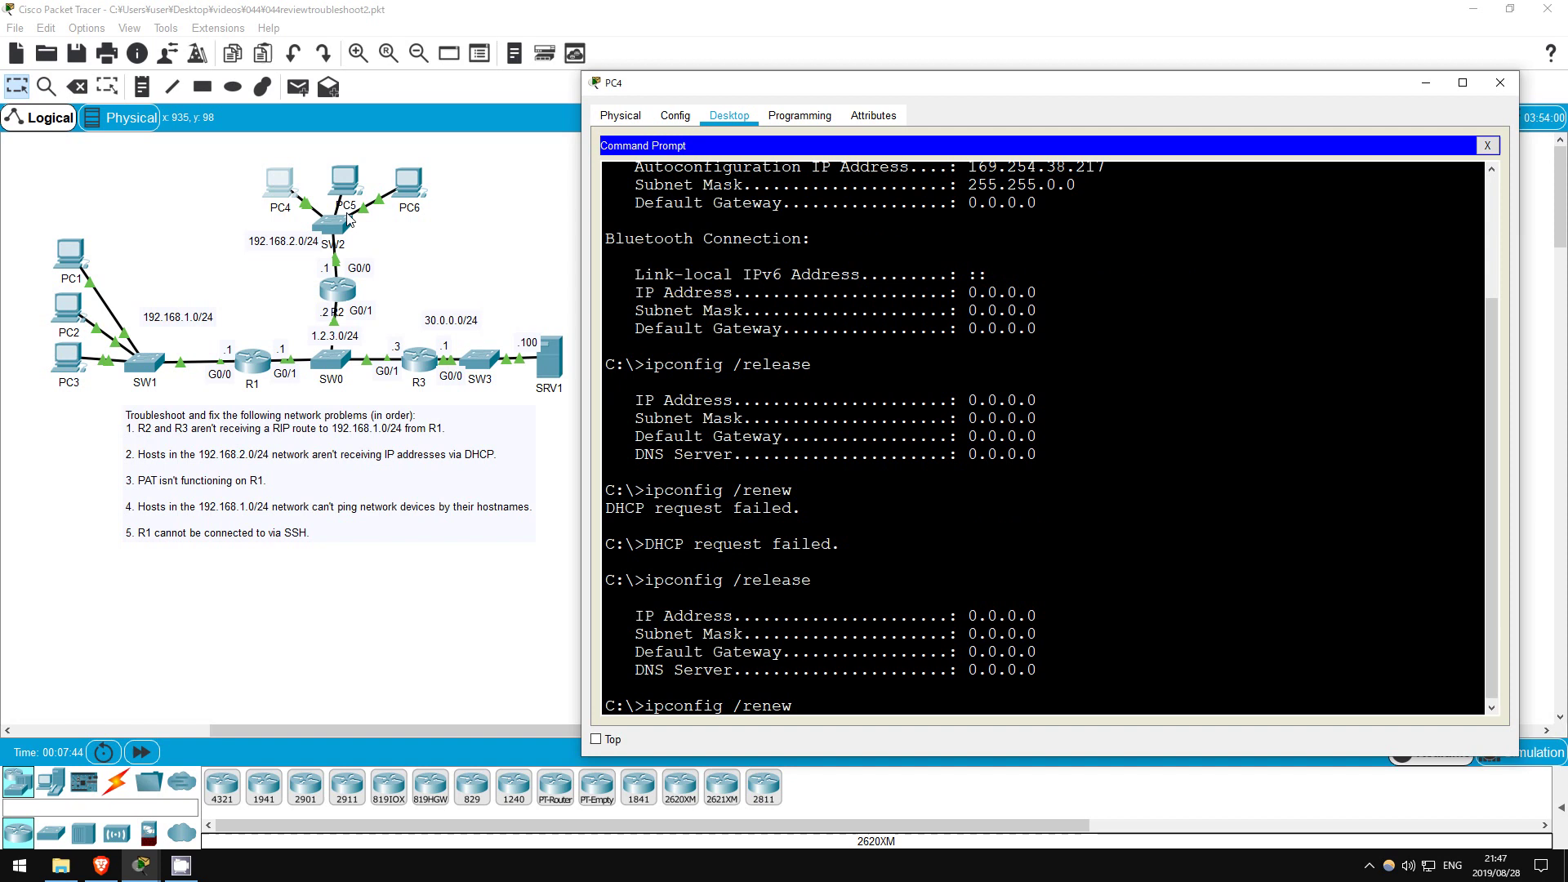
key("Return")
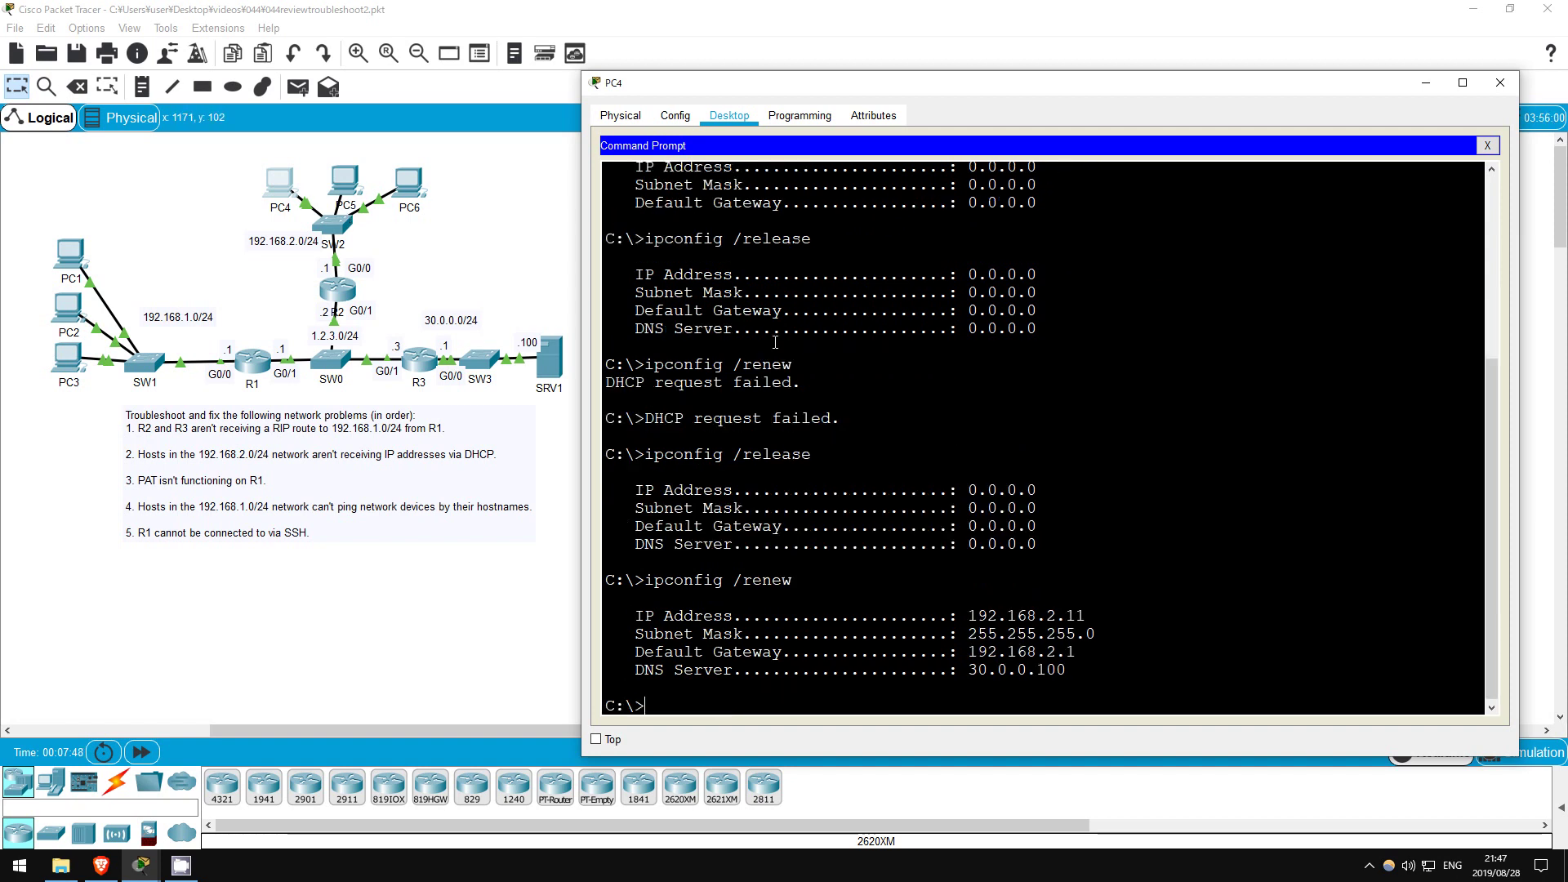
left_click_drag(635, 616, 1152, 671)
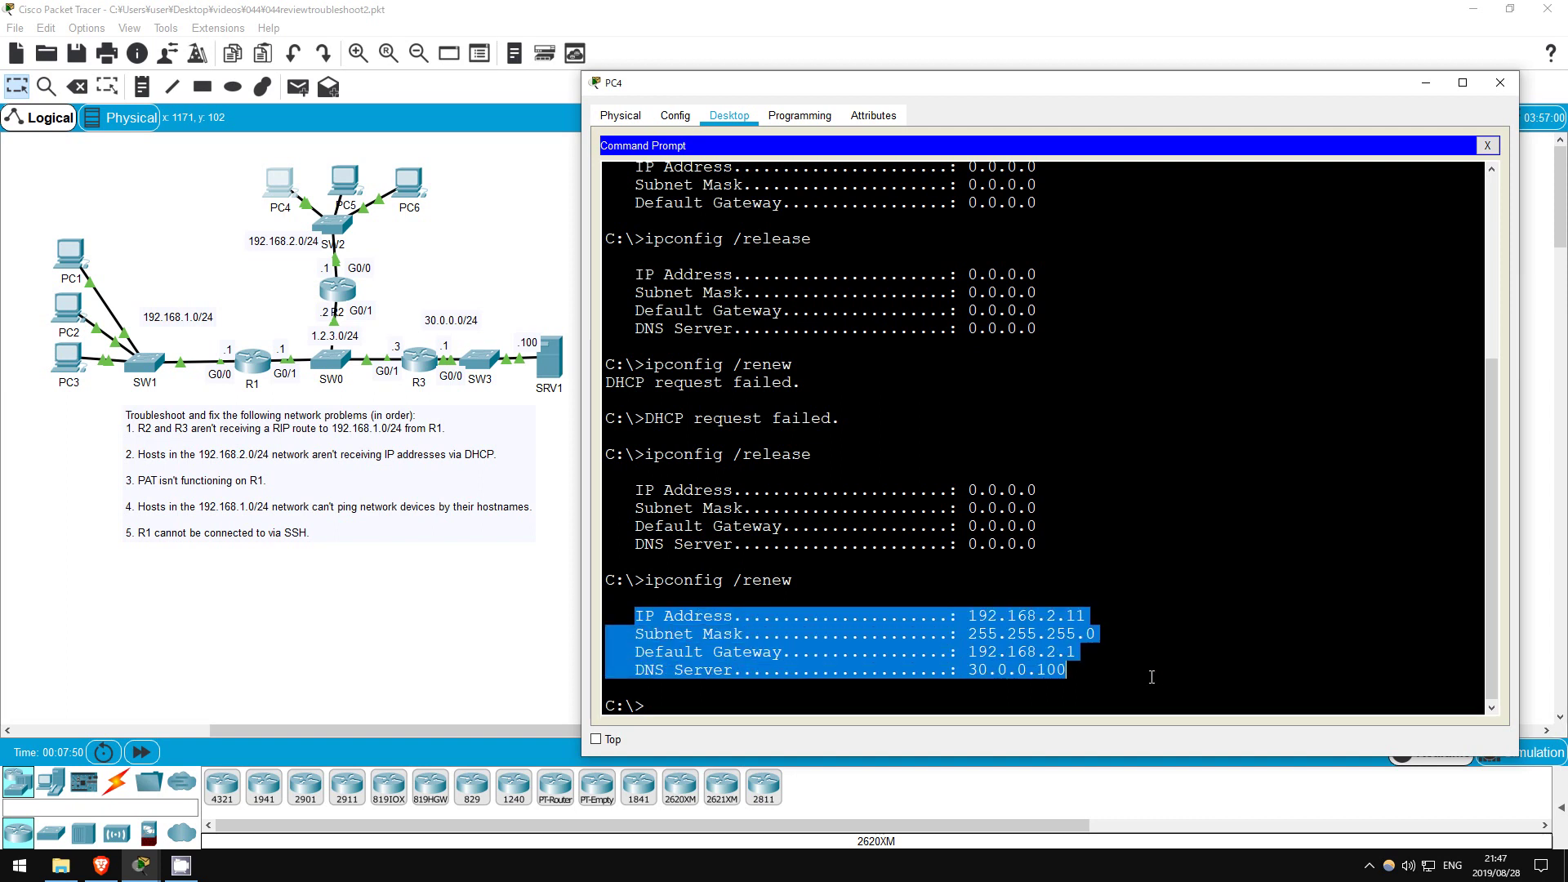
left_click(720, 704)
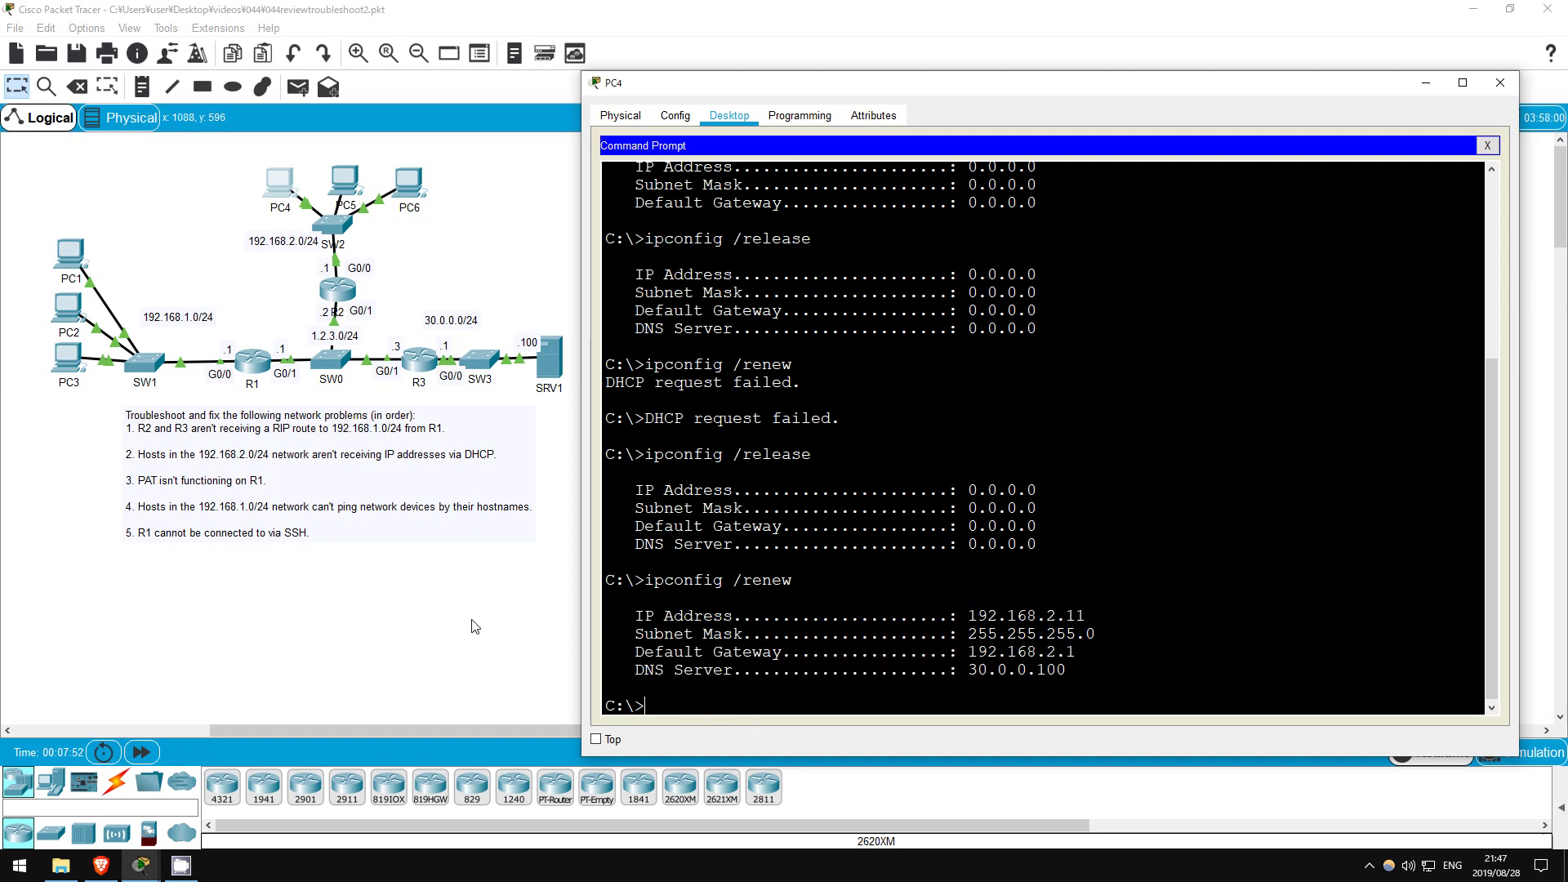
left_click(450, 603)
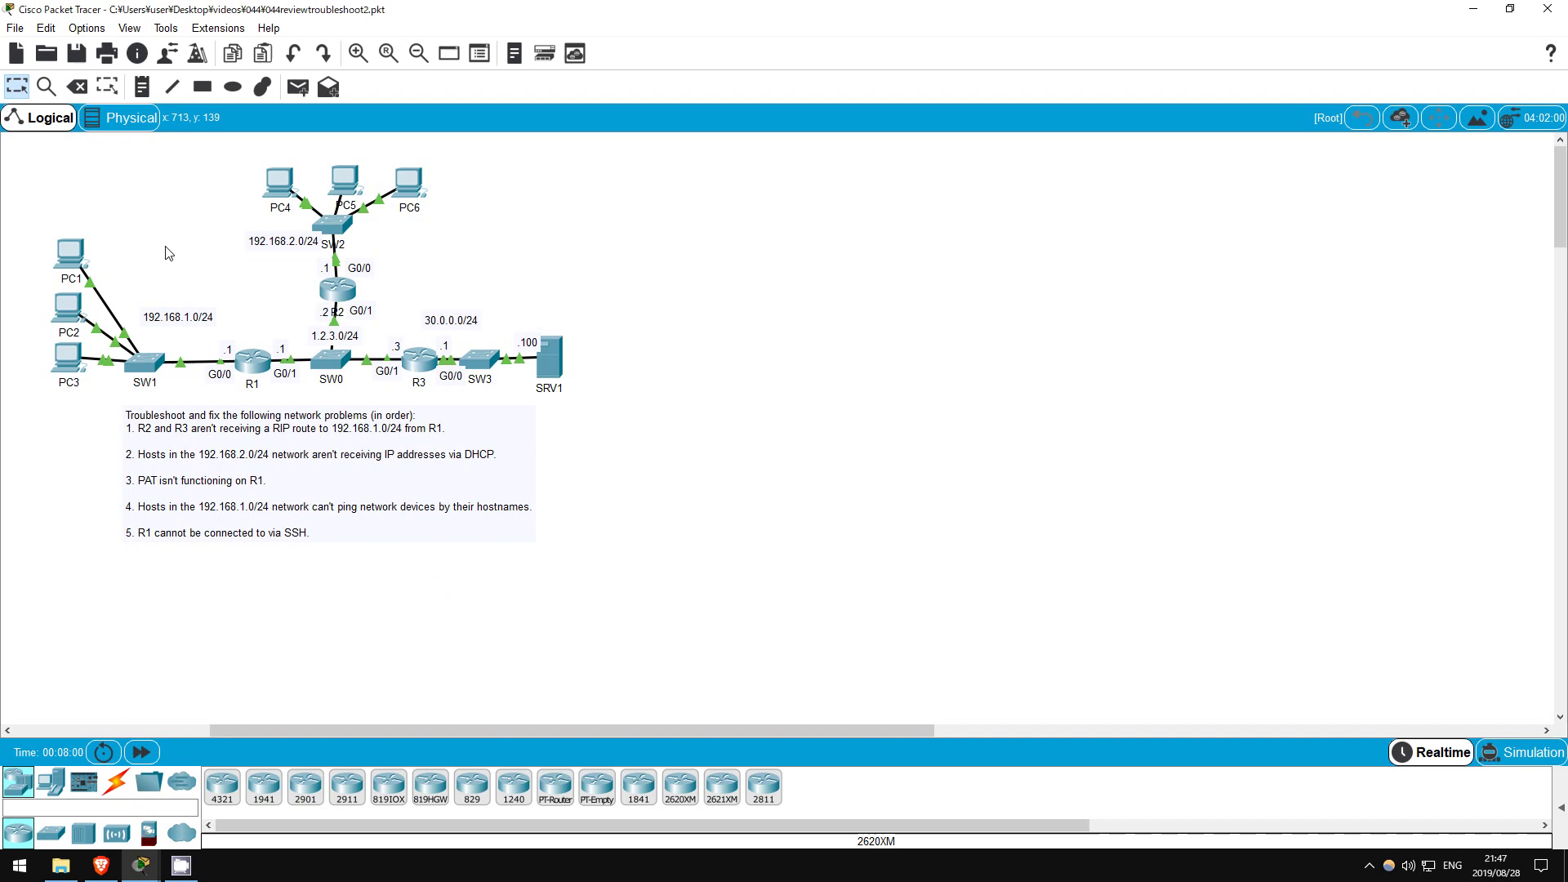
Ping 30.0.0.100 from PC1's Command Prompt, getting a reply after two timeouts
left_click(85, 254)
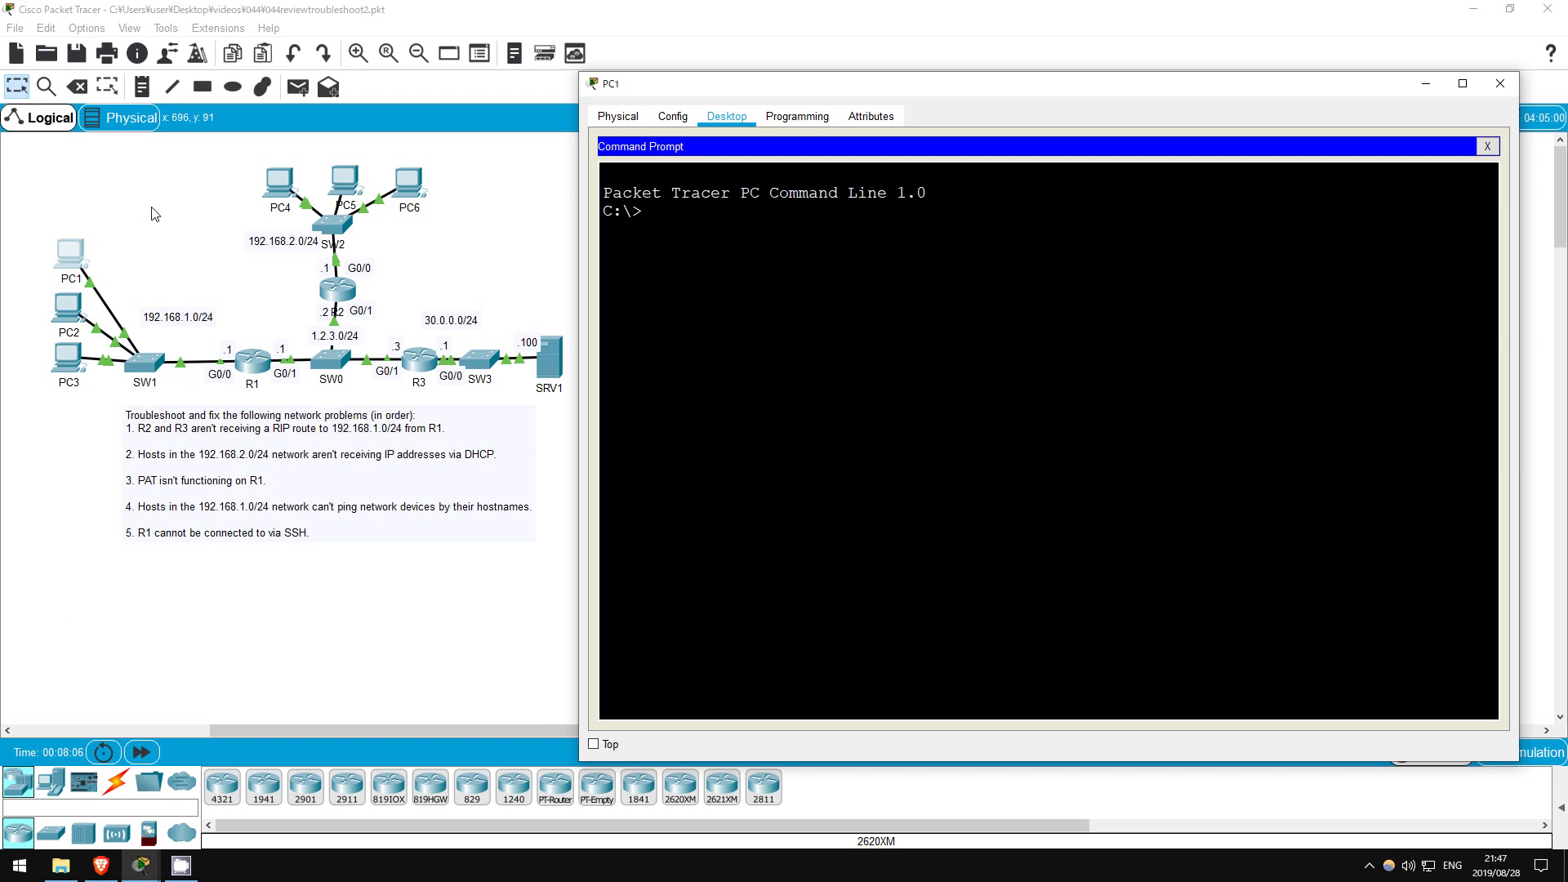
type("ping 30.0.0.100")
key("Return")
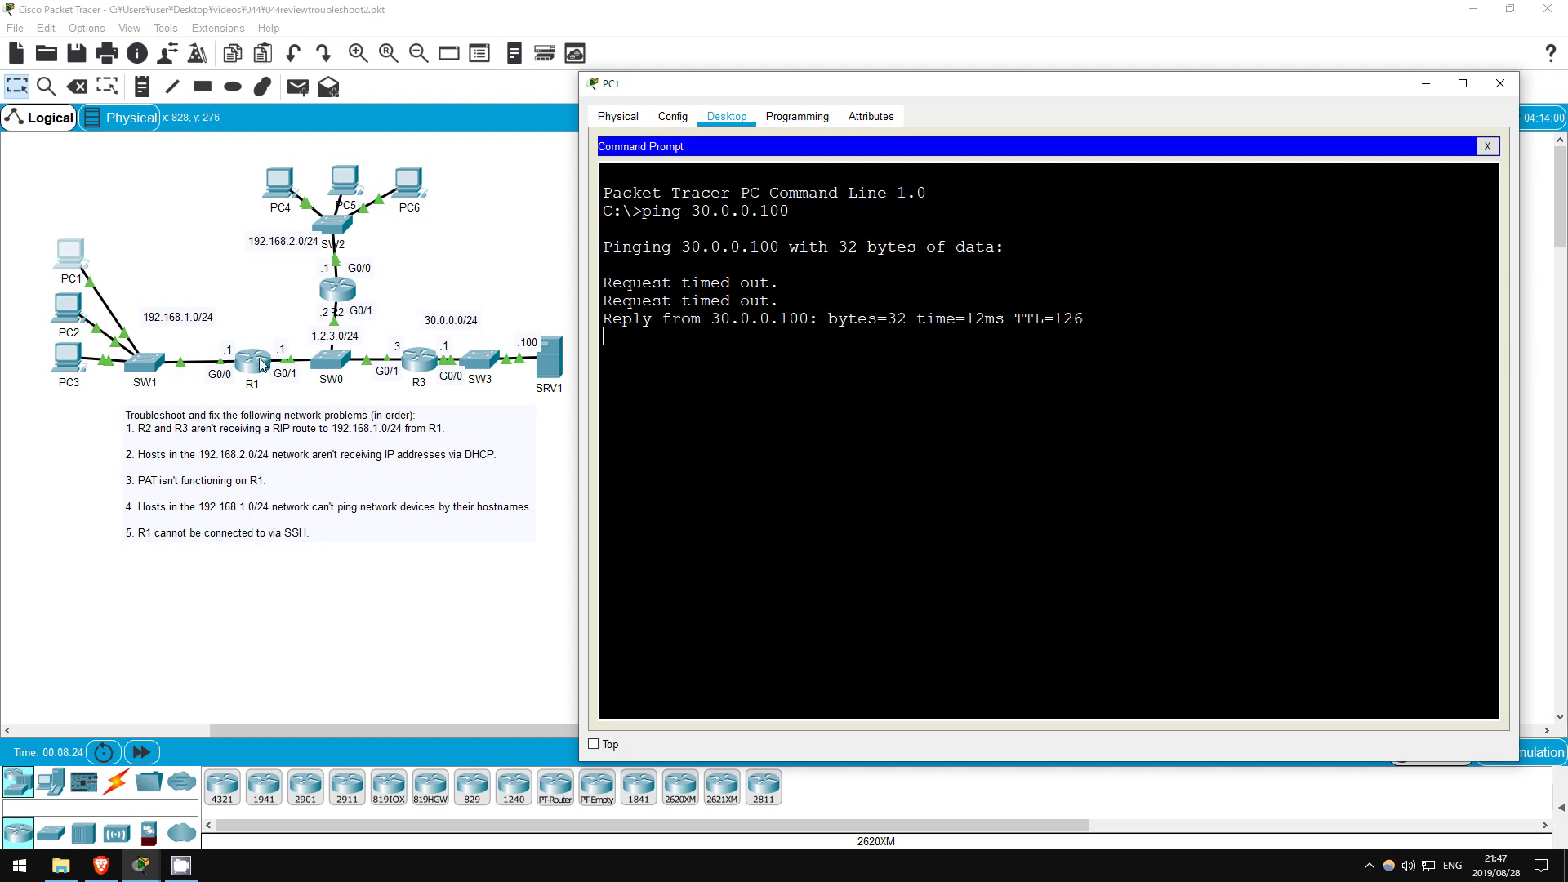
left_click(261, 363)
Show R1's NAT translations, which are empty, and review PC1's ping replies
type("do sh ip nat trans")
key("Return")
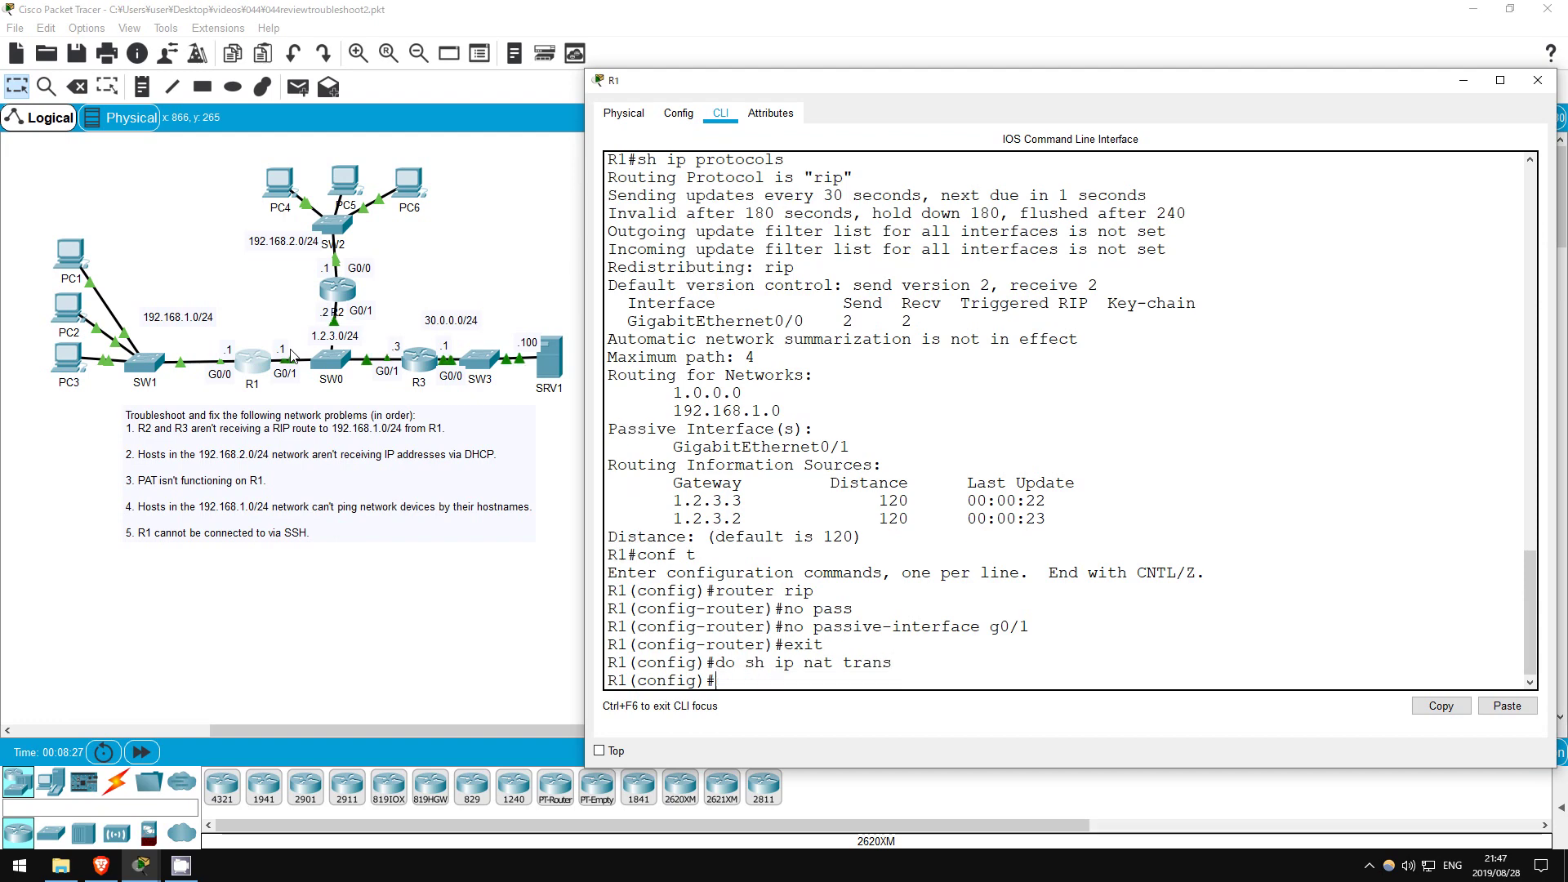
key("Up")
key("Return")
key("alt+Tab")
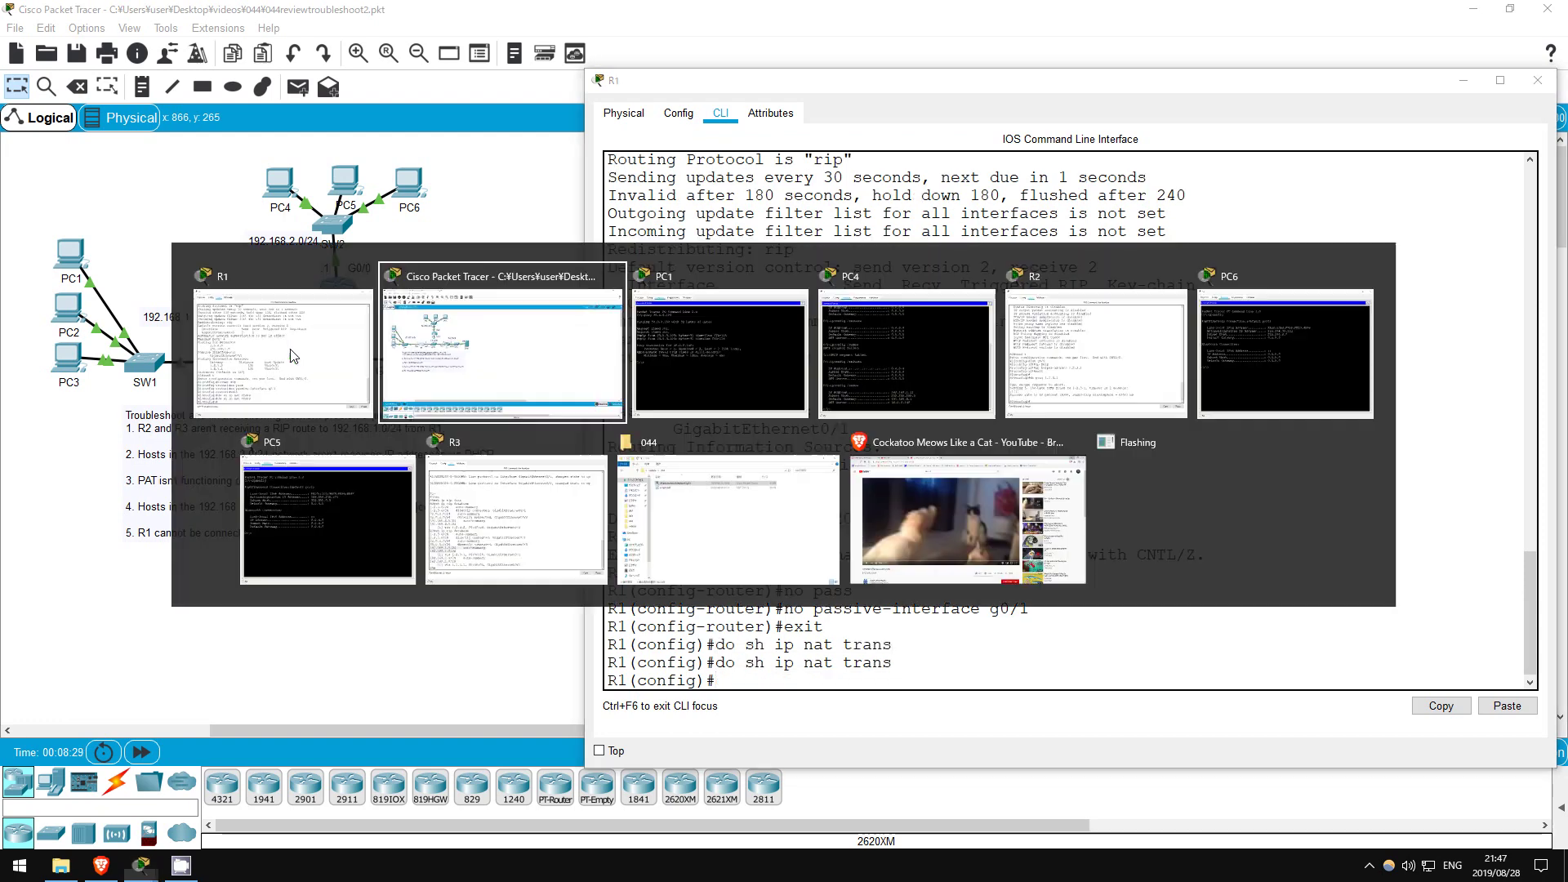
left_click(684, 380)
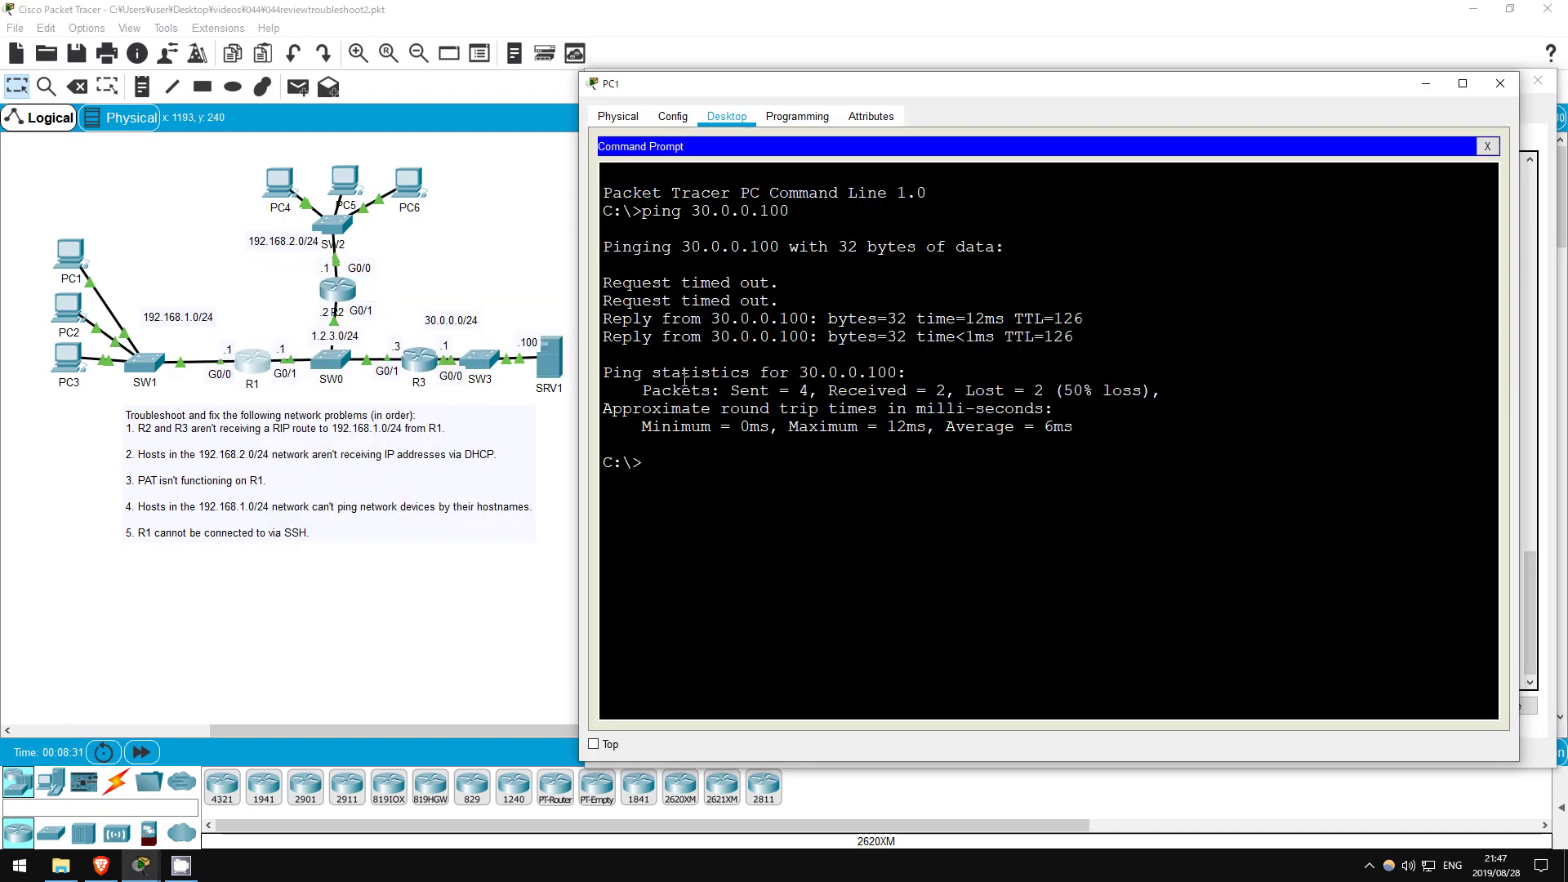
left_click_drag(604, 320, 1072, 429)
left_click(413, 407)
key("alt+Tab")
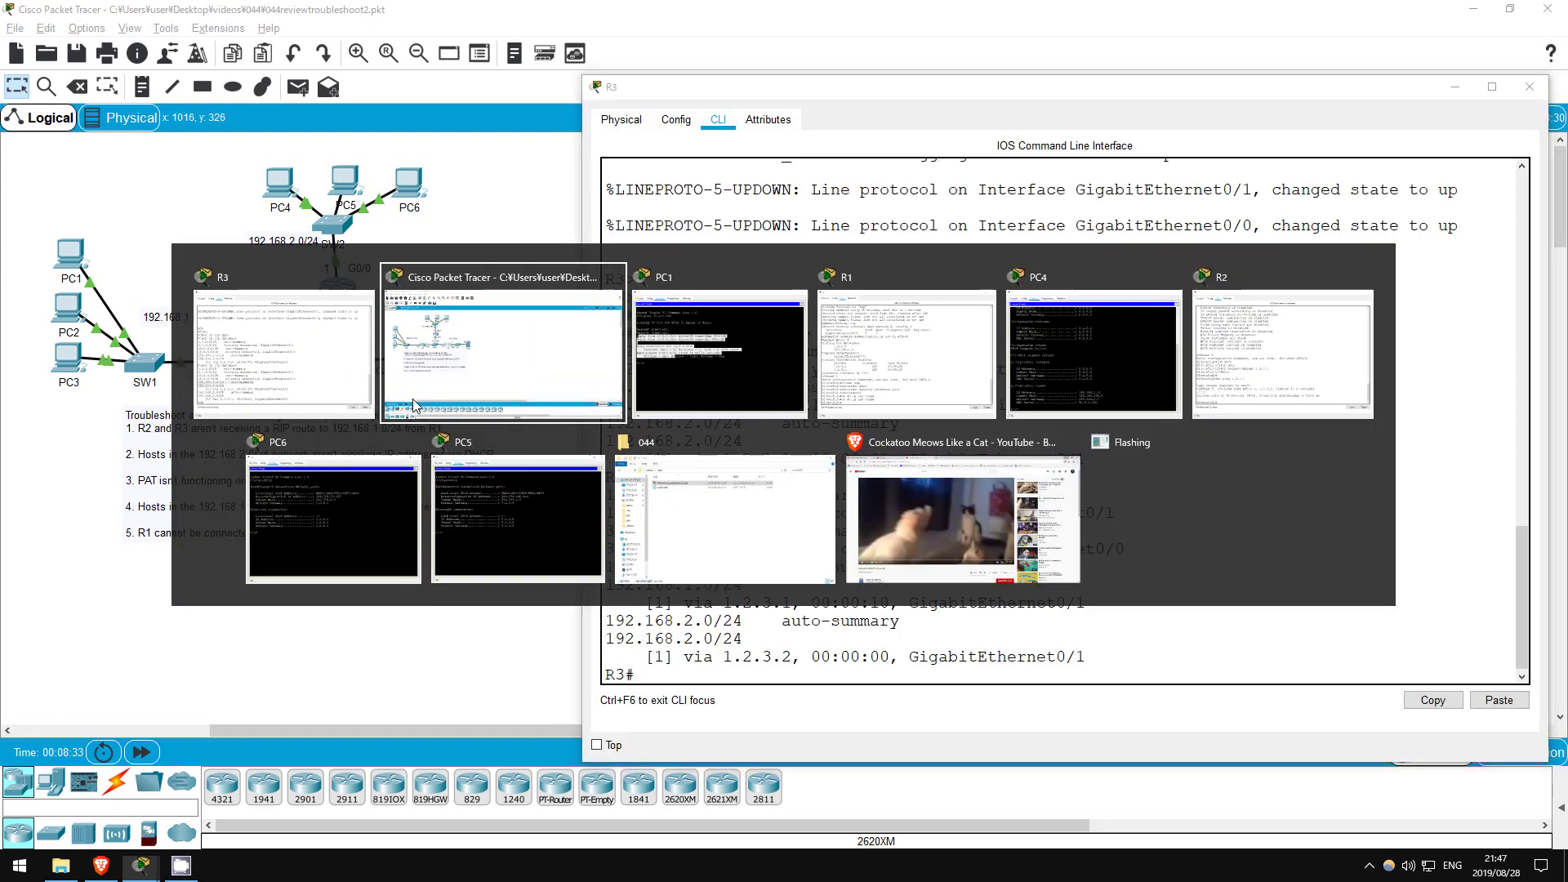
left_click(260, 365)
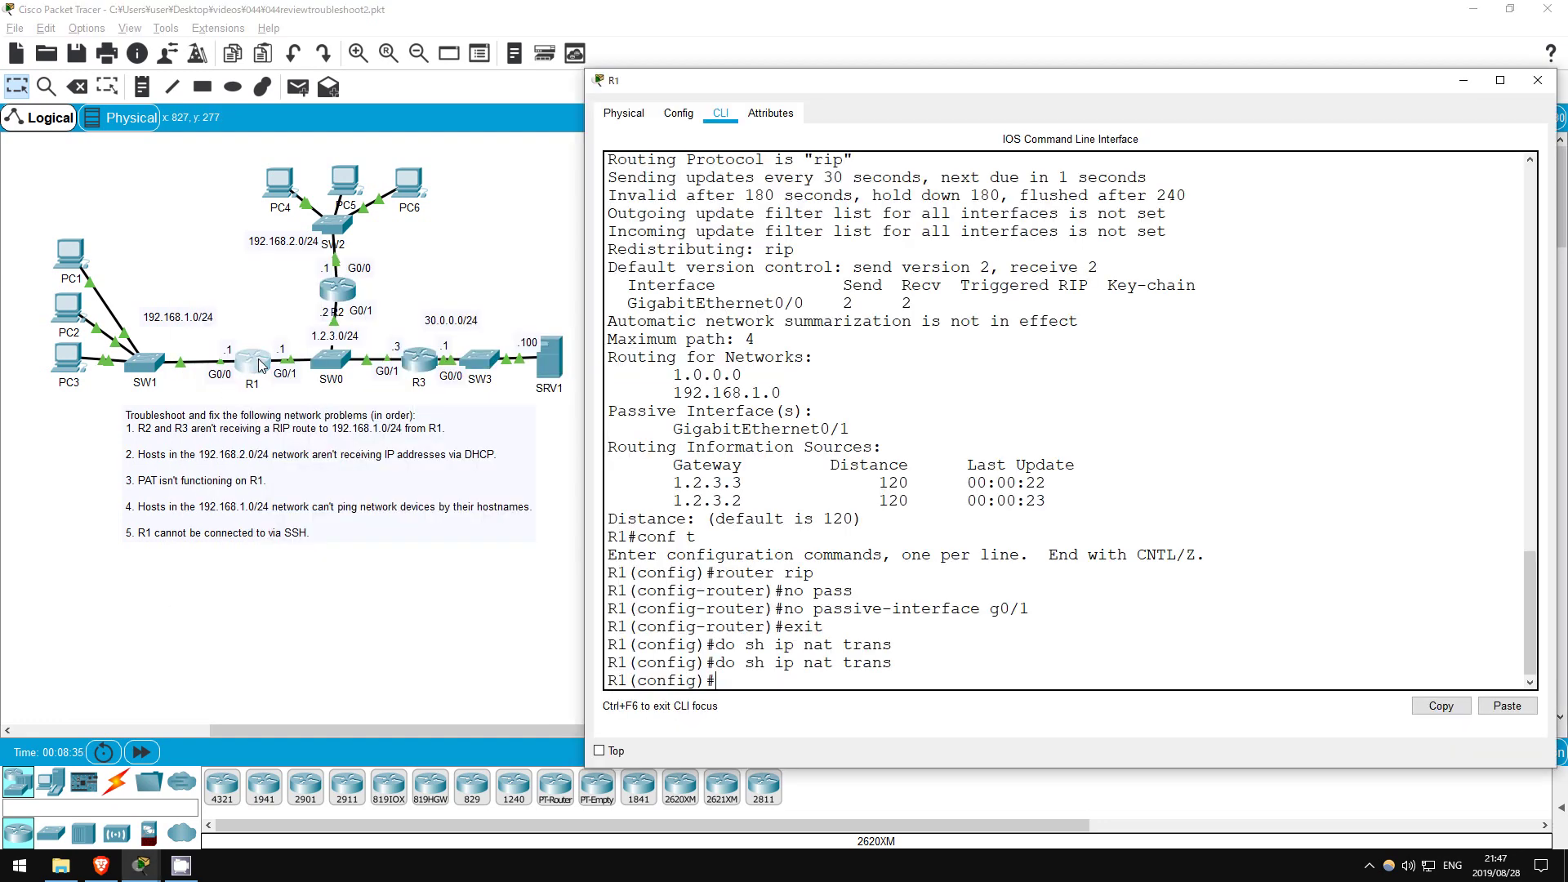
Show R1's NAT statistics, noting the NAT interfaces and hit counts
key("Up")
key("BackSpace")
key("BackSpace")
key("BackSpace")
key("BackSpace")
type("stat")
key("Return")
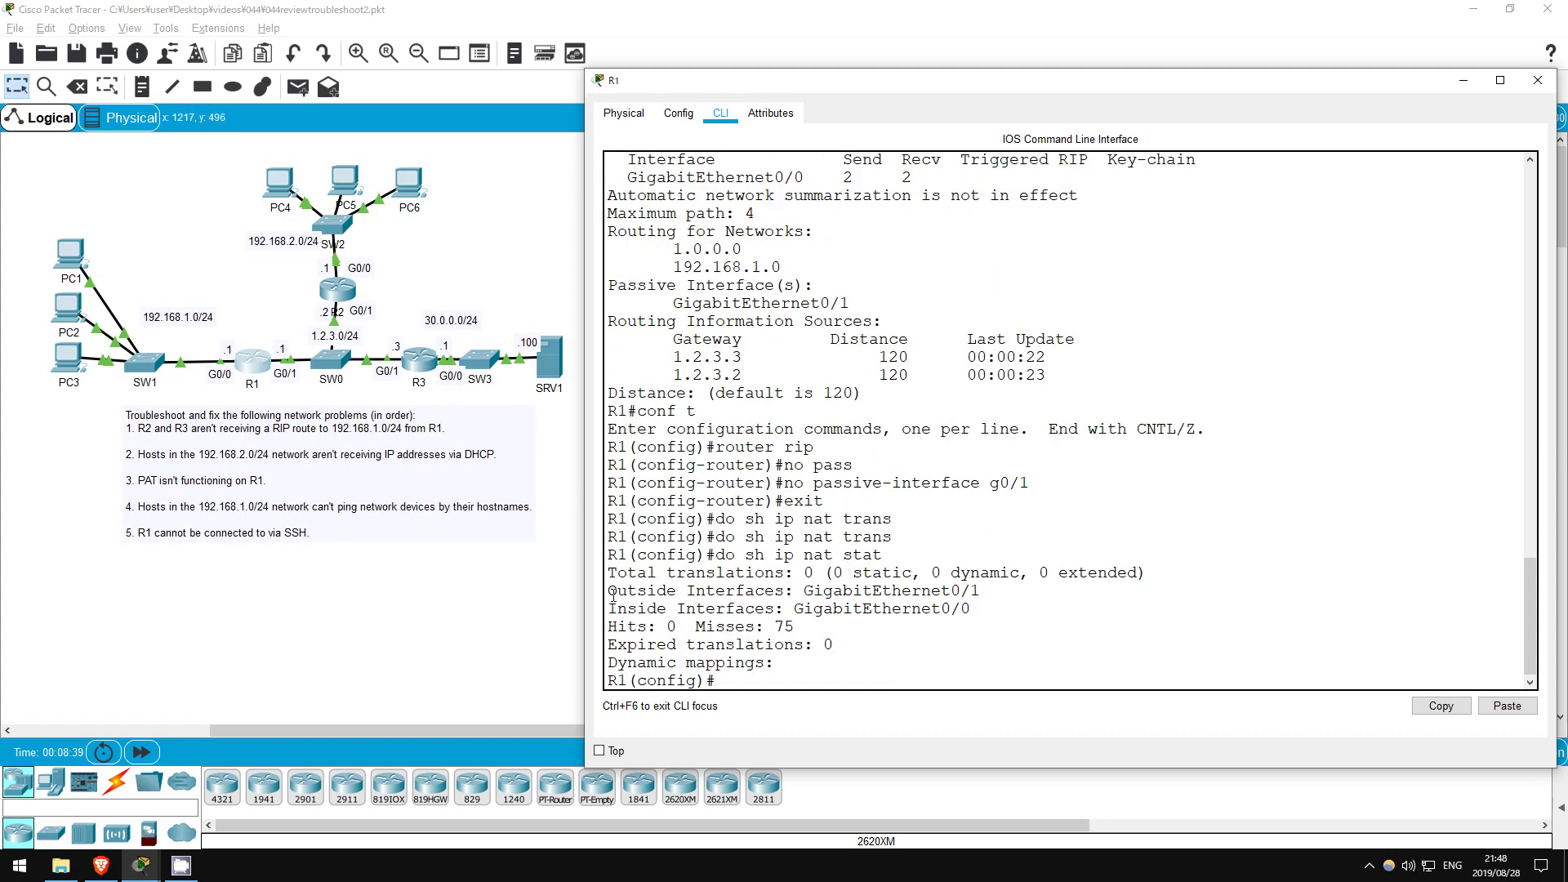
left_click_drag(607, 585, 985, 619)
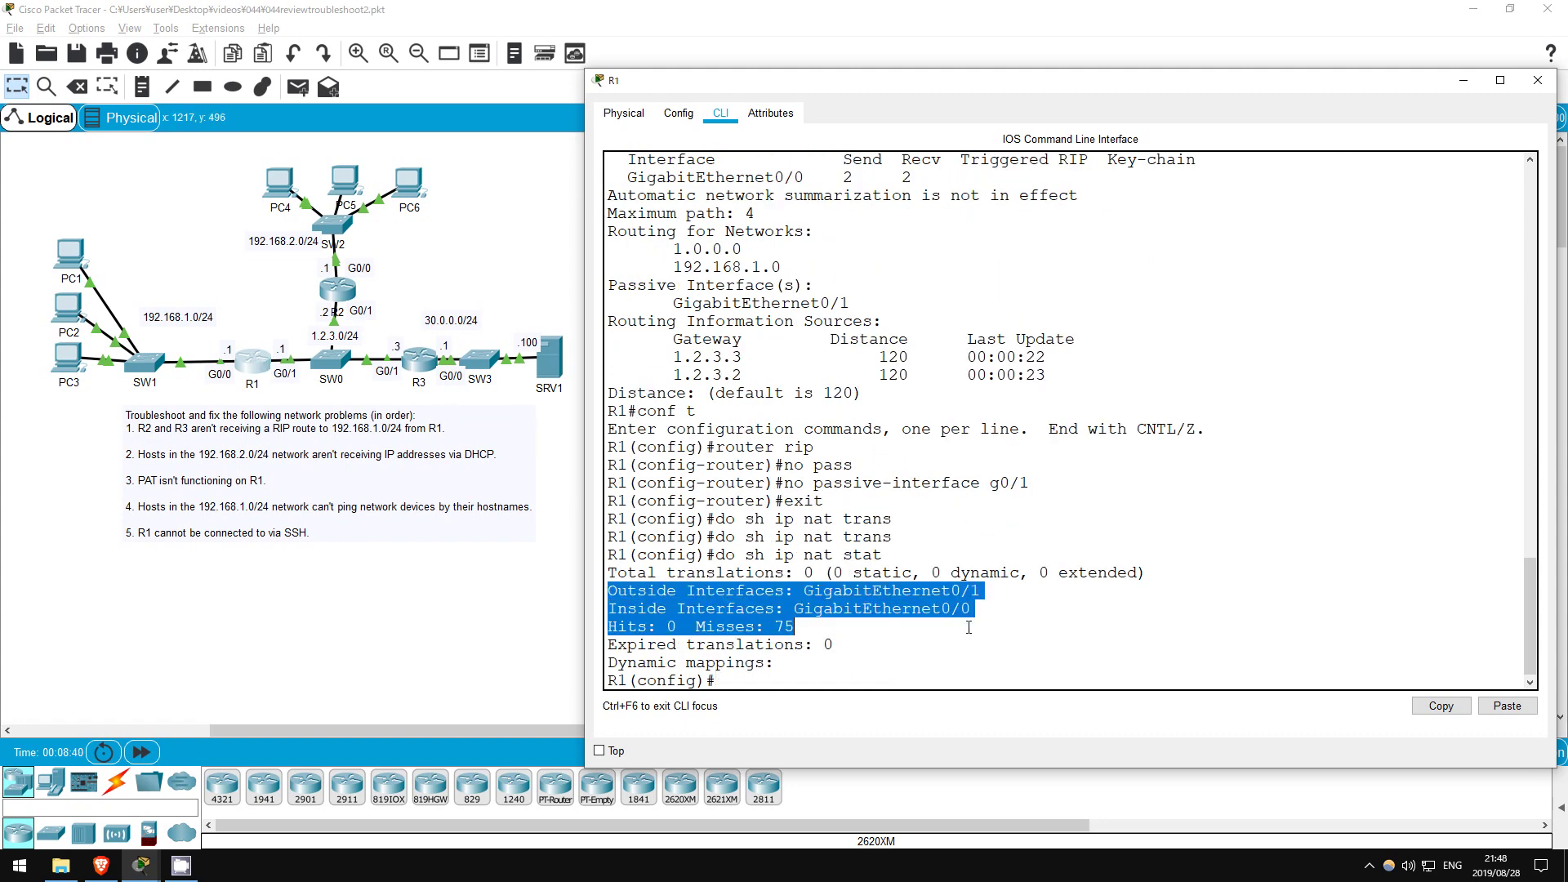
left_click(719, 676)
Show R1's NAT config and access lists: overload uses list 2, only list 1 exists
type("do sh run |")
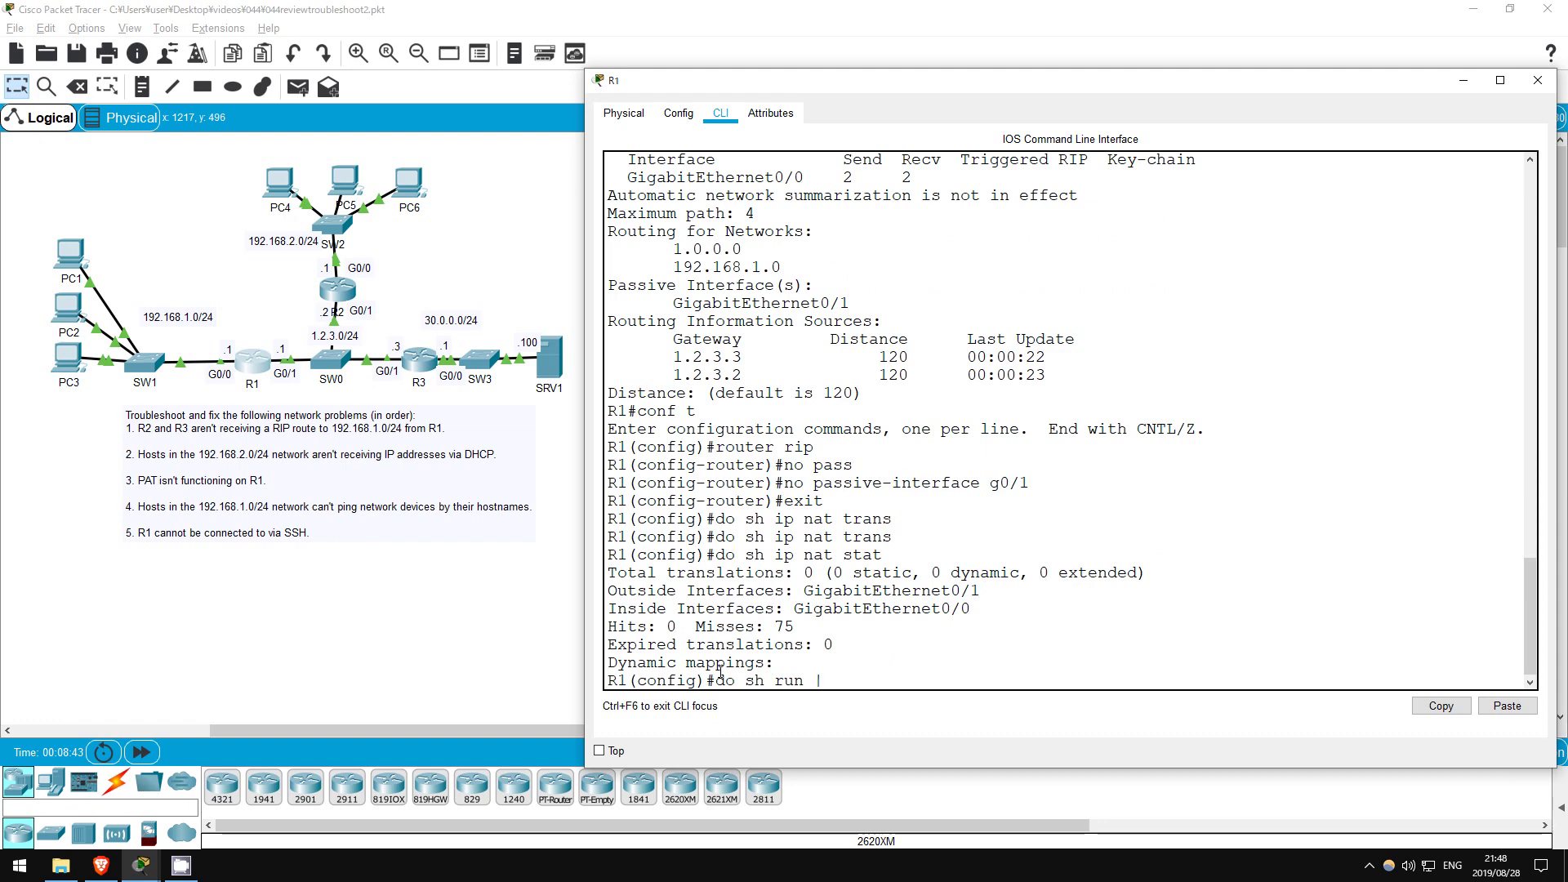
type(" inc nat")
key("Return")
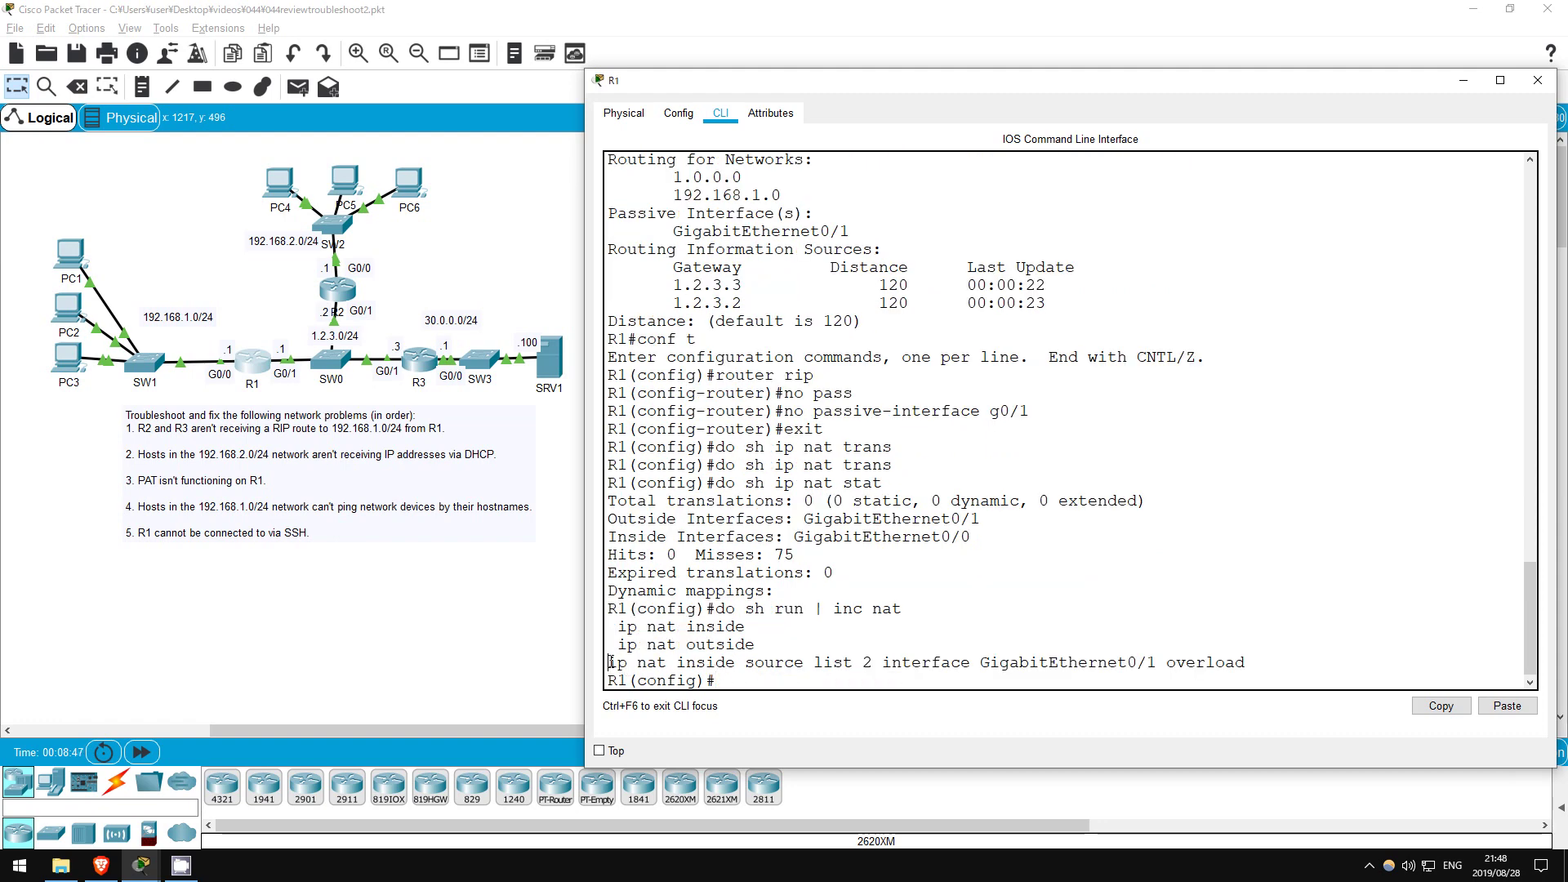
left_click_drag(609, 662, 1321, 661)
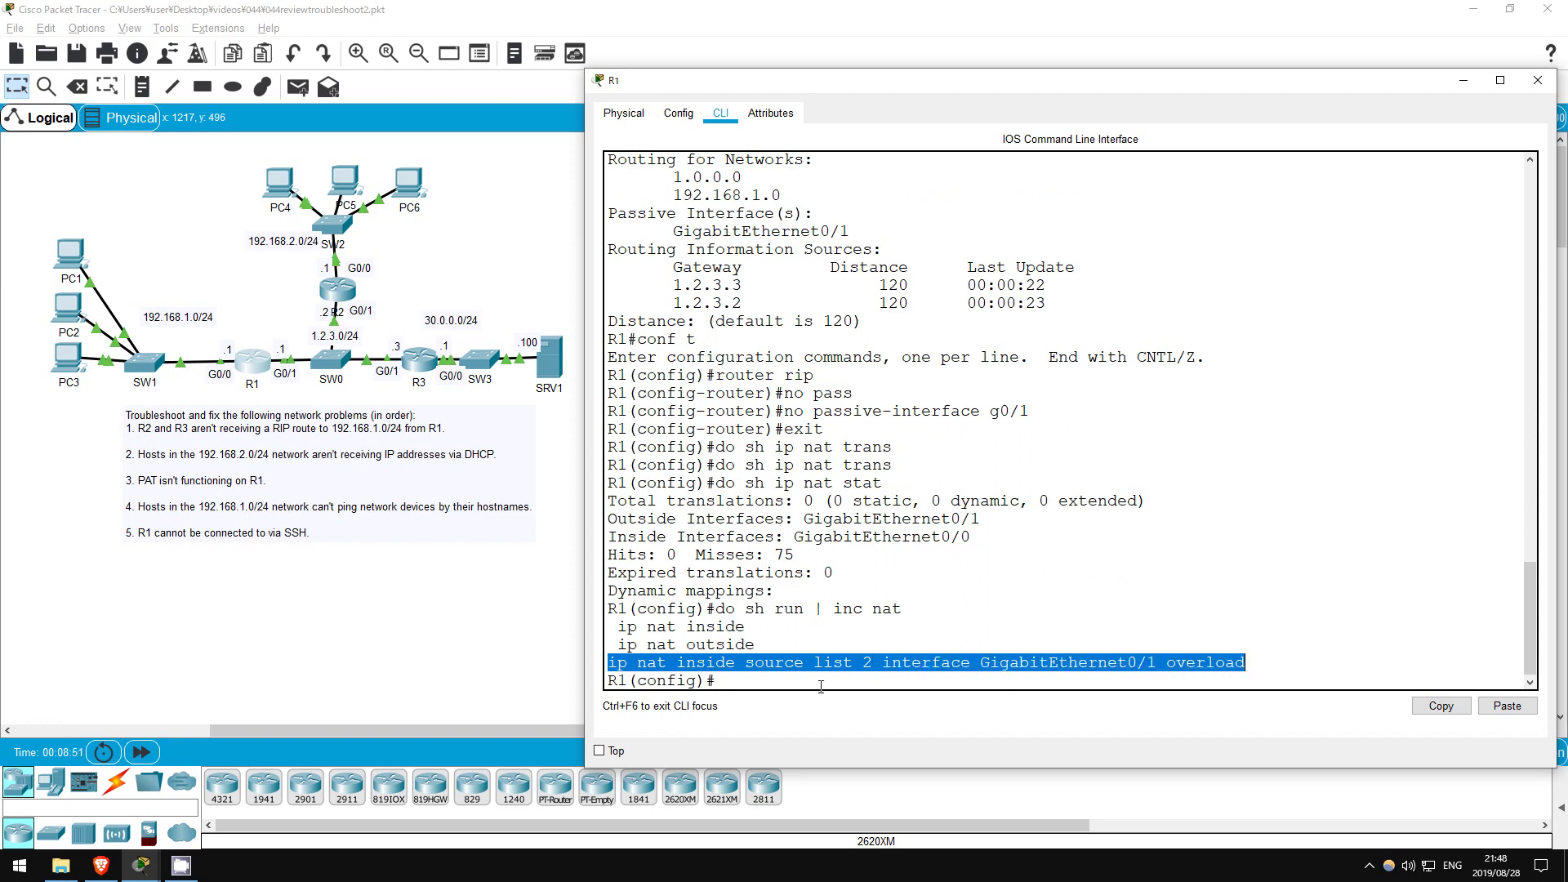
left_click(771, 686)
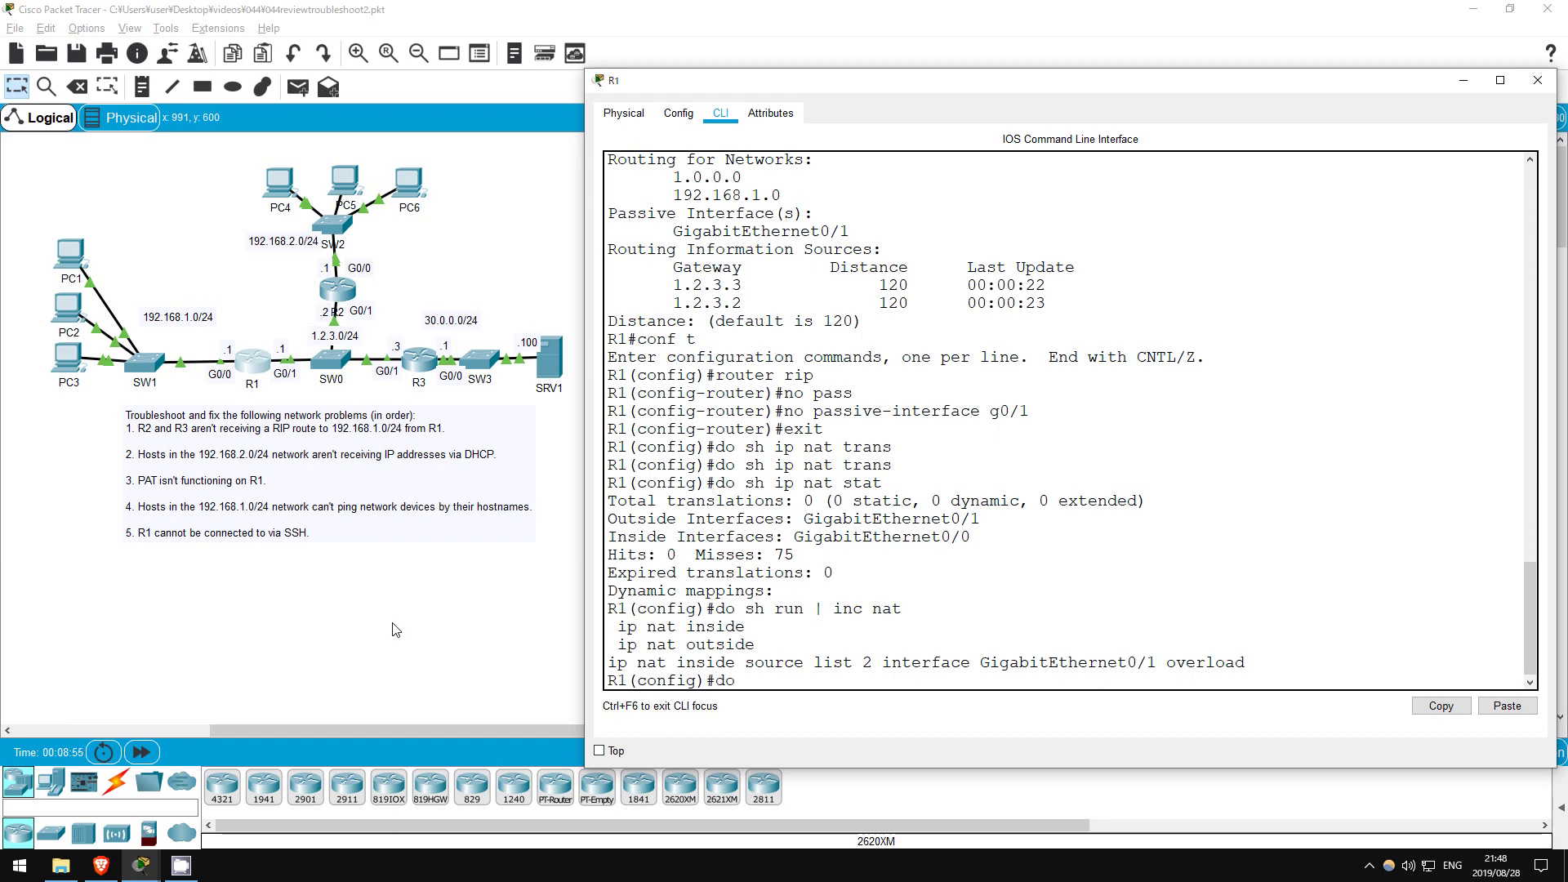
type("do sh access-lists")
key("Return")
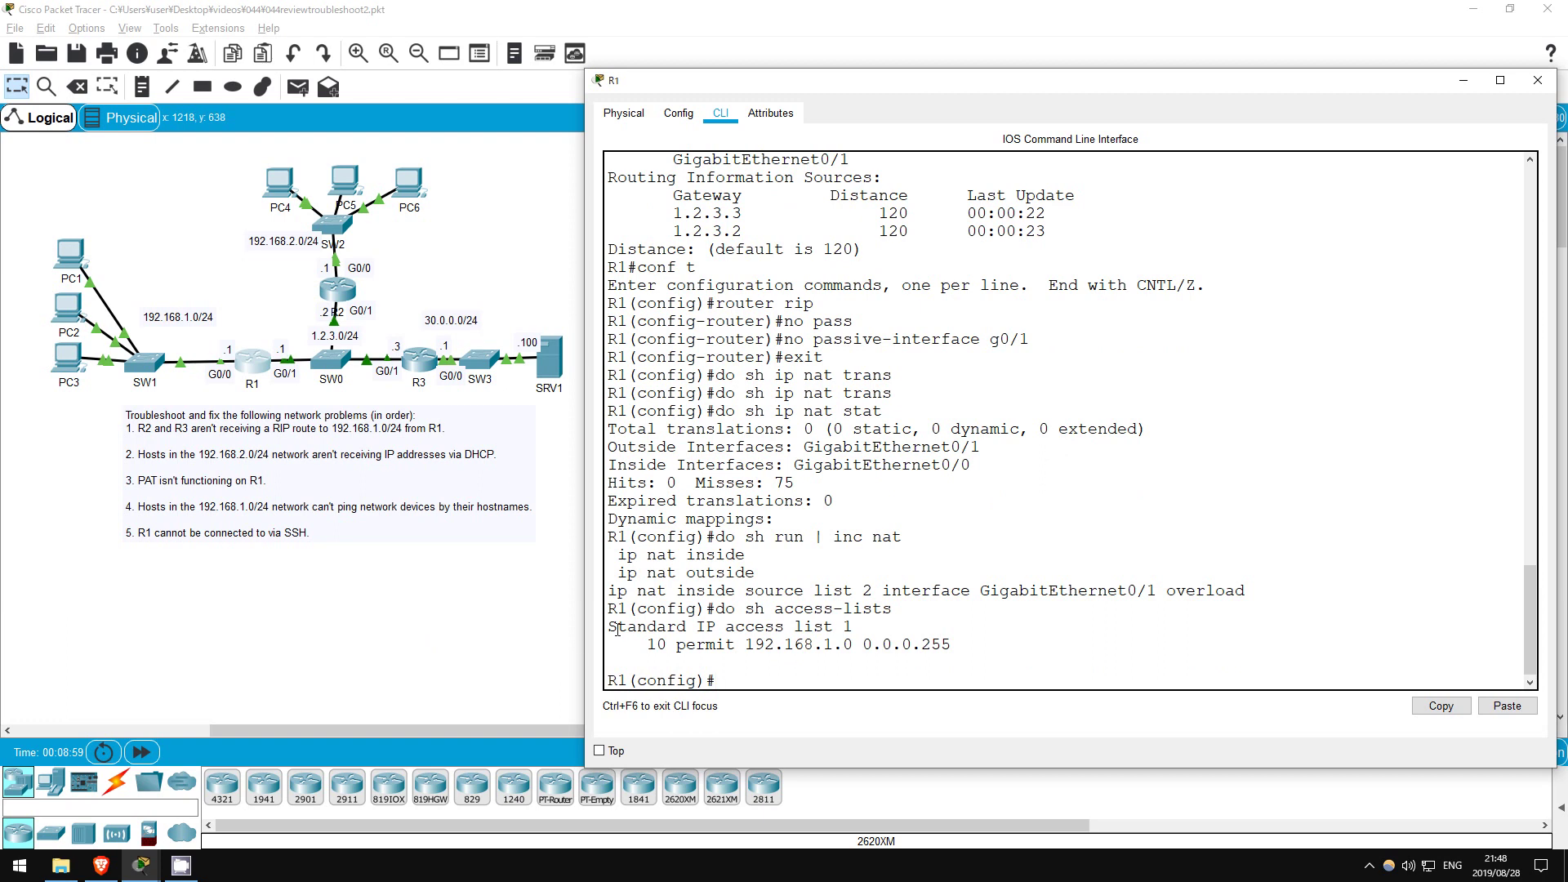
left_click_drag(619, 628, 876, 626)
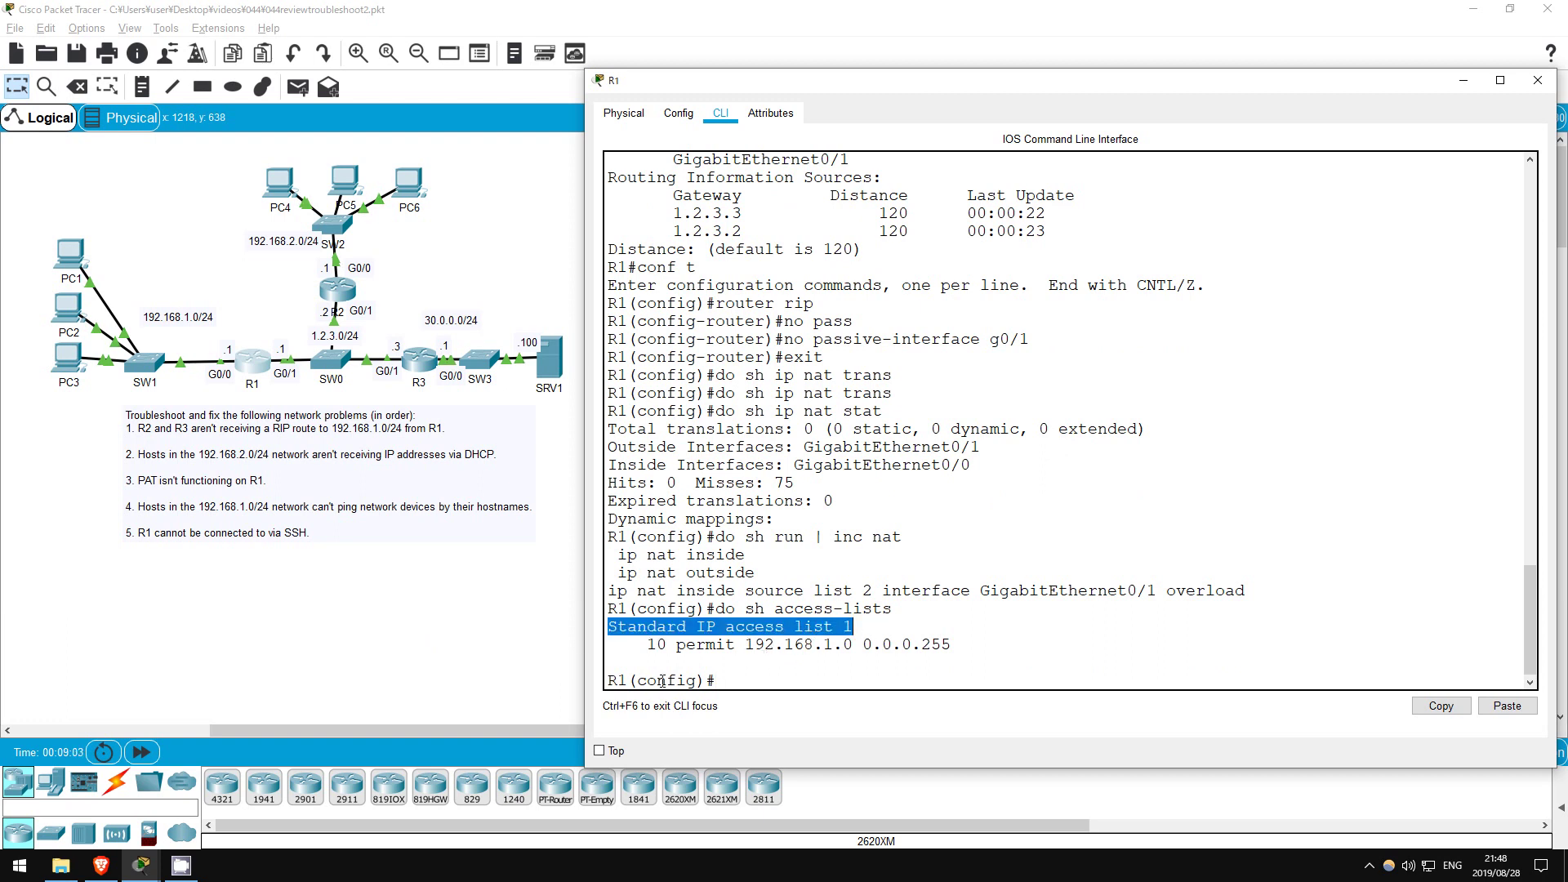
On R1, remove the existing NAT overload rule that uses access list 2
left_click(639, 607)
left_click_drag(609, 589, 1232, 588)
right_click(1319, 682)
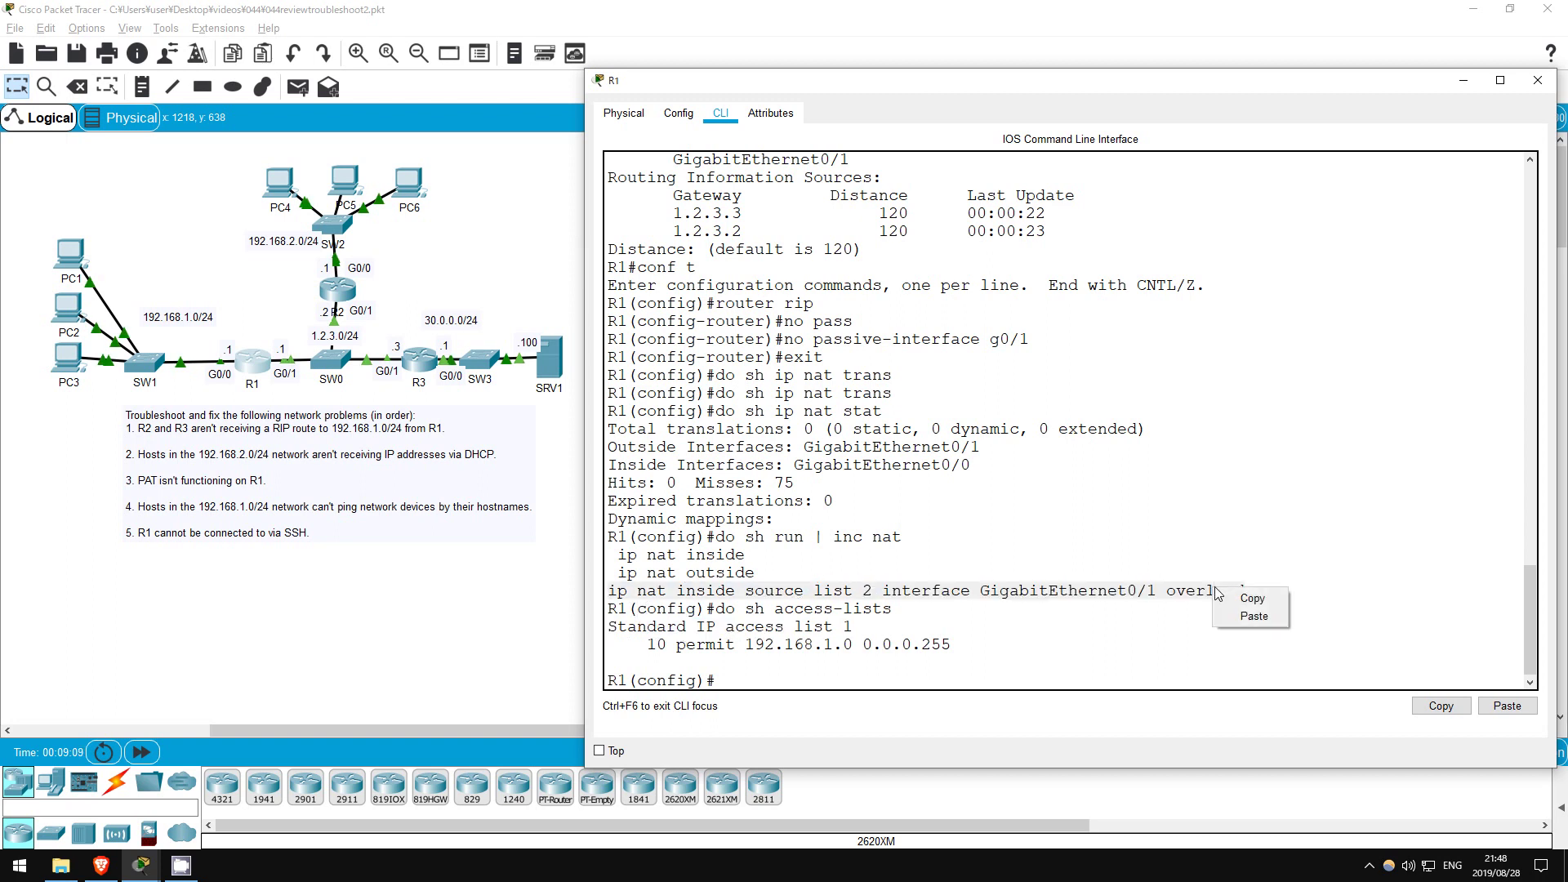
left_click(1347, 694)
left_click(735, 685)
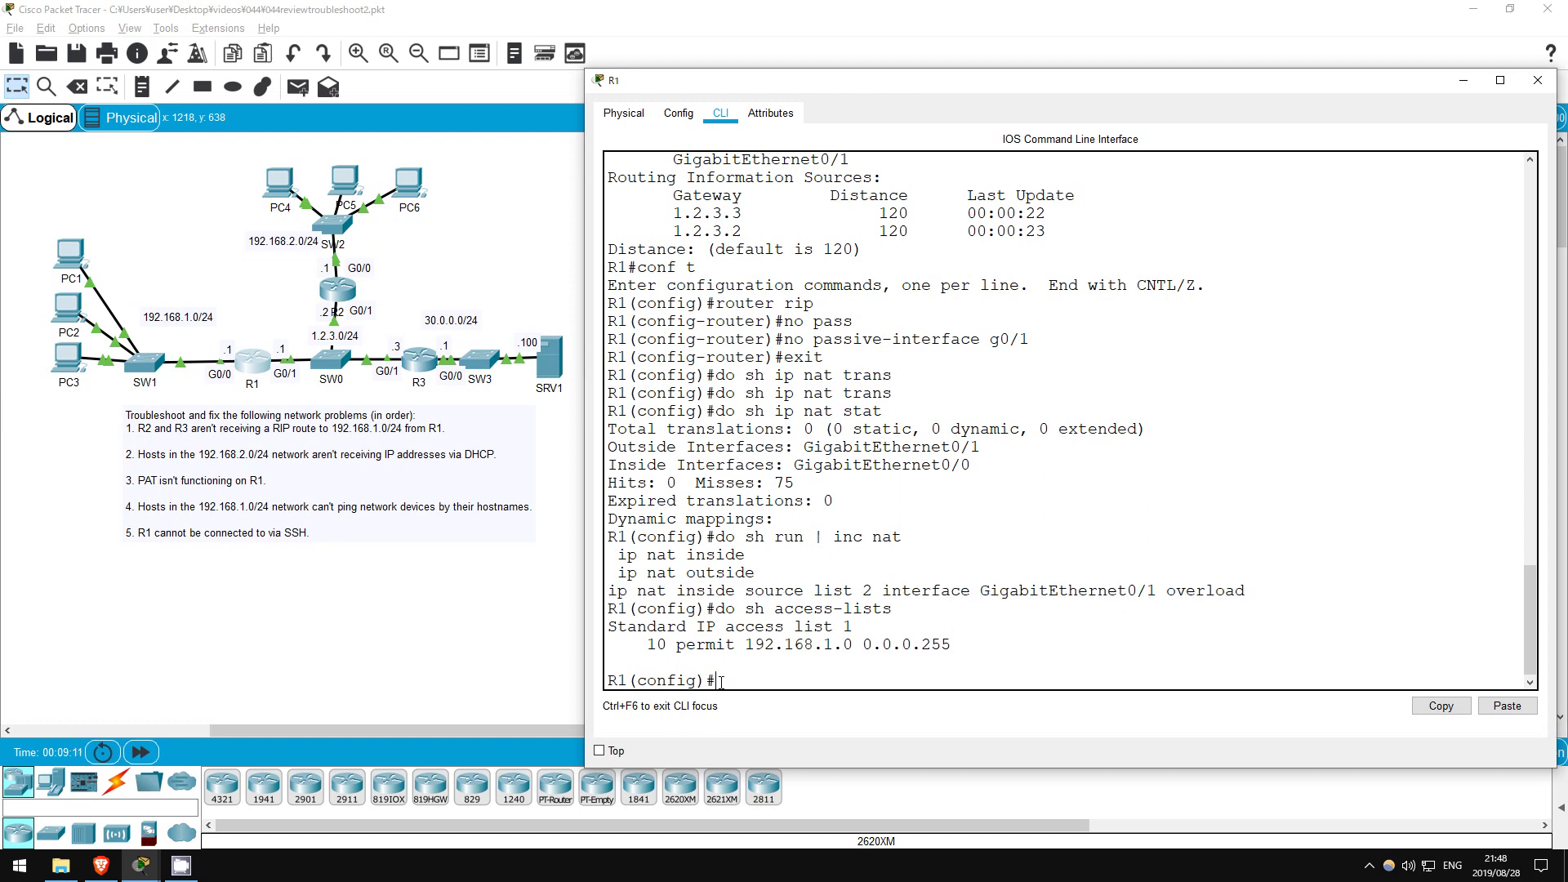
right_click(723, 685)
left_click(760, 702)
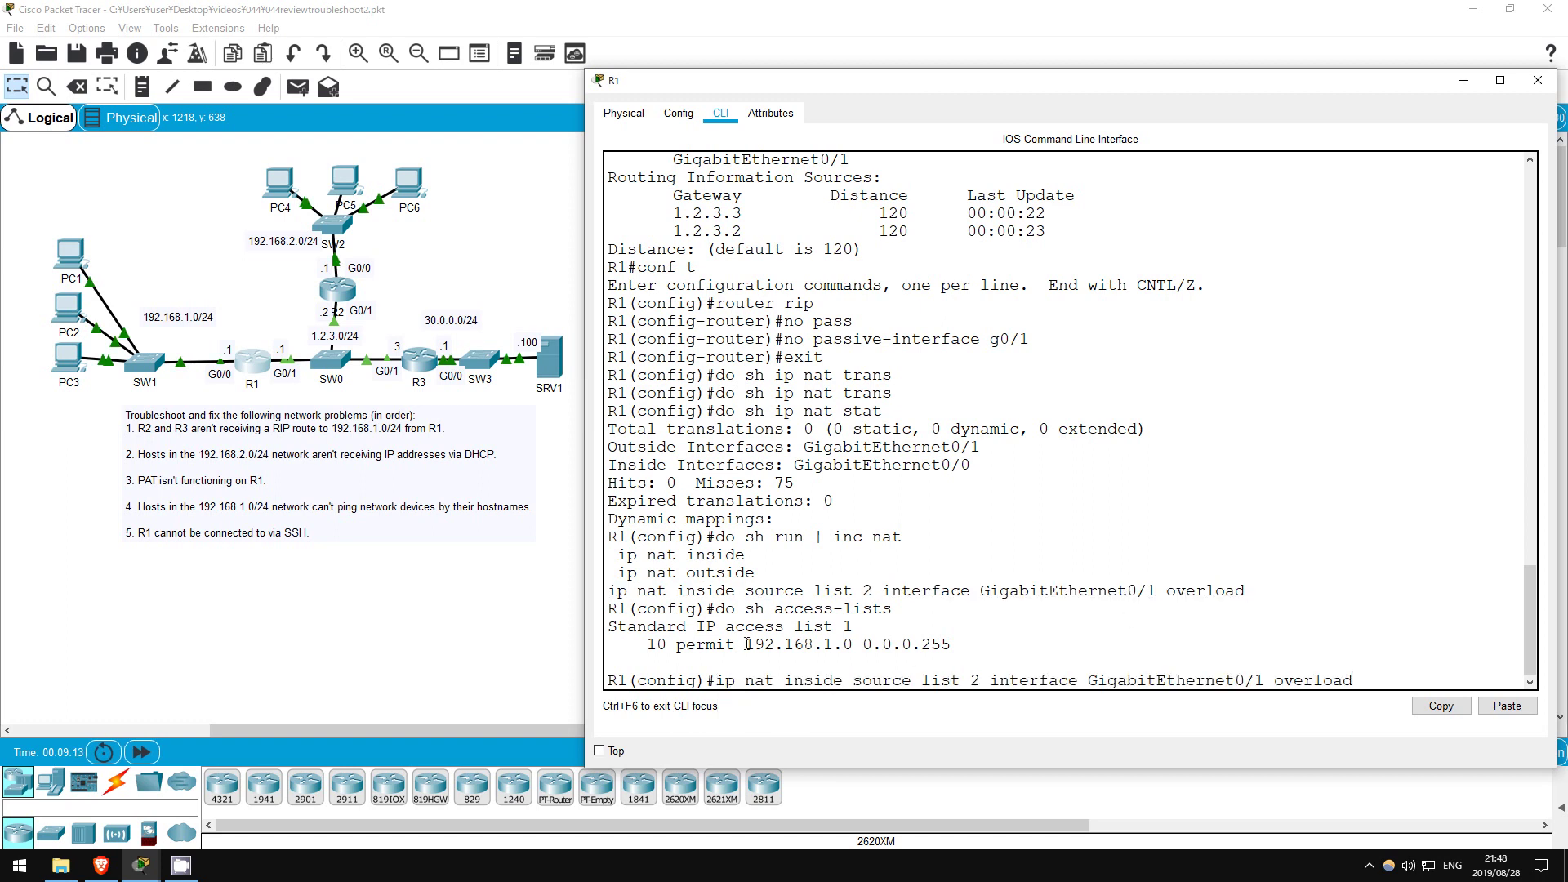
key("Home")
type("no")
key("Return")
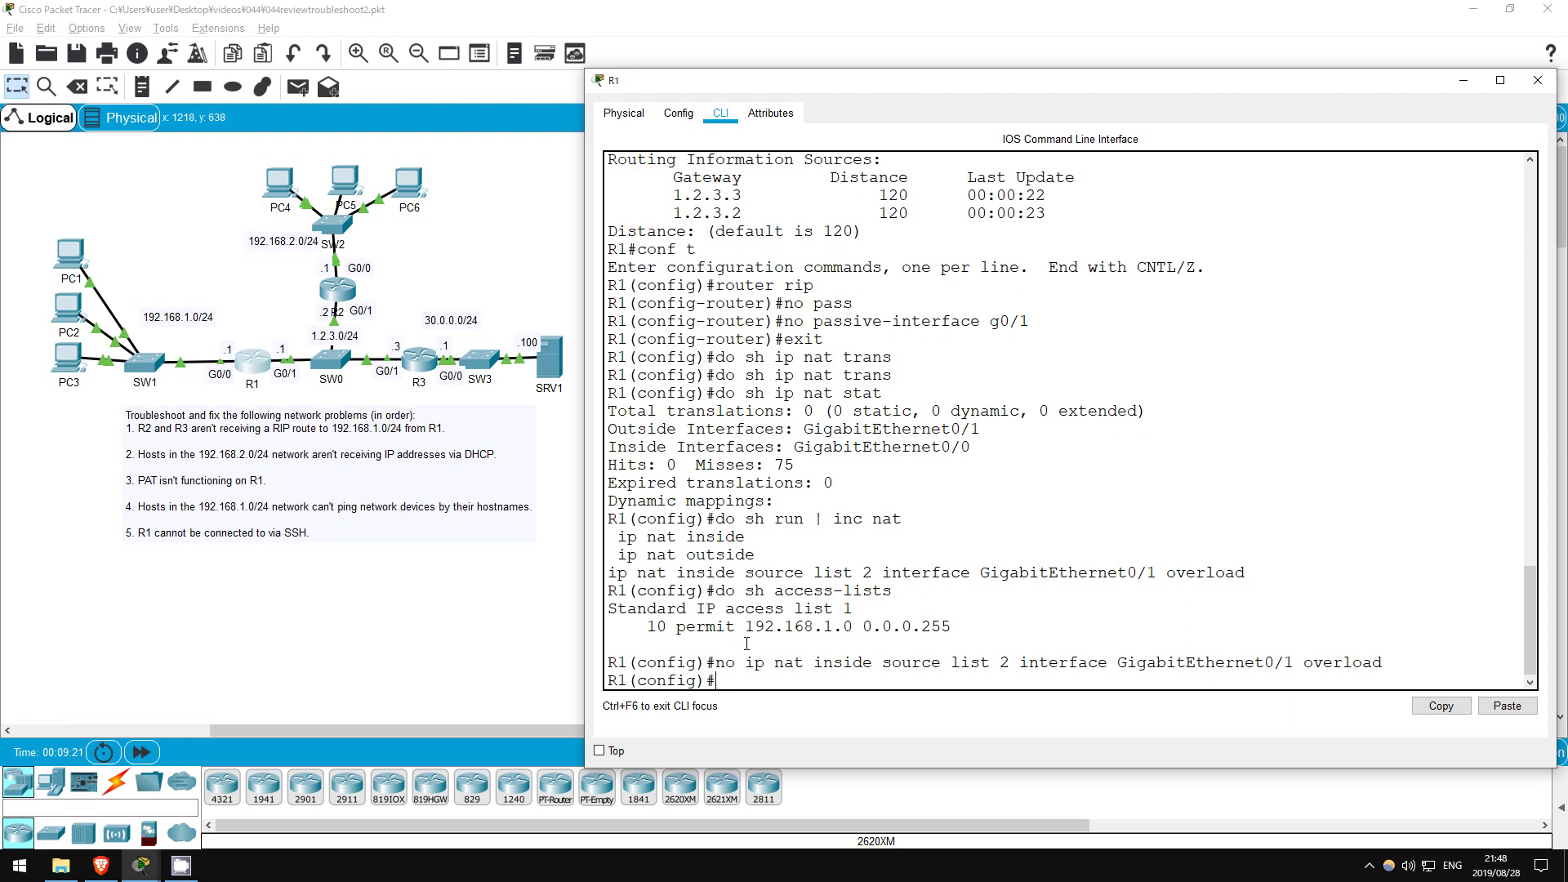
Add 'ip nat inside source list 1 interface g0/1 overload' on R1
type("ip nat inside source list 1 int")
key("Tab")
type("g")
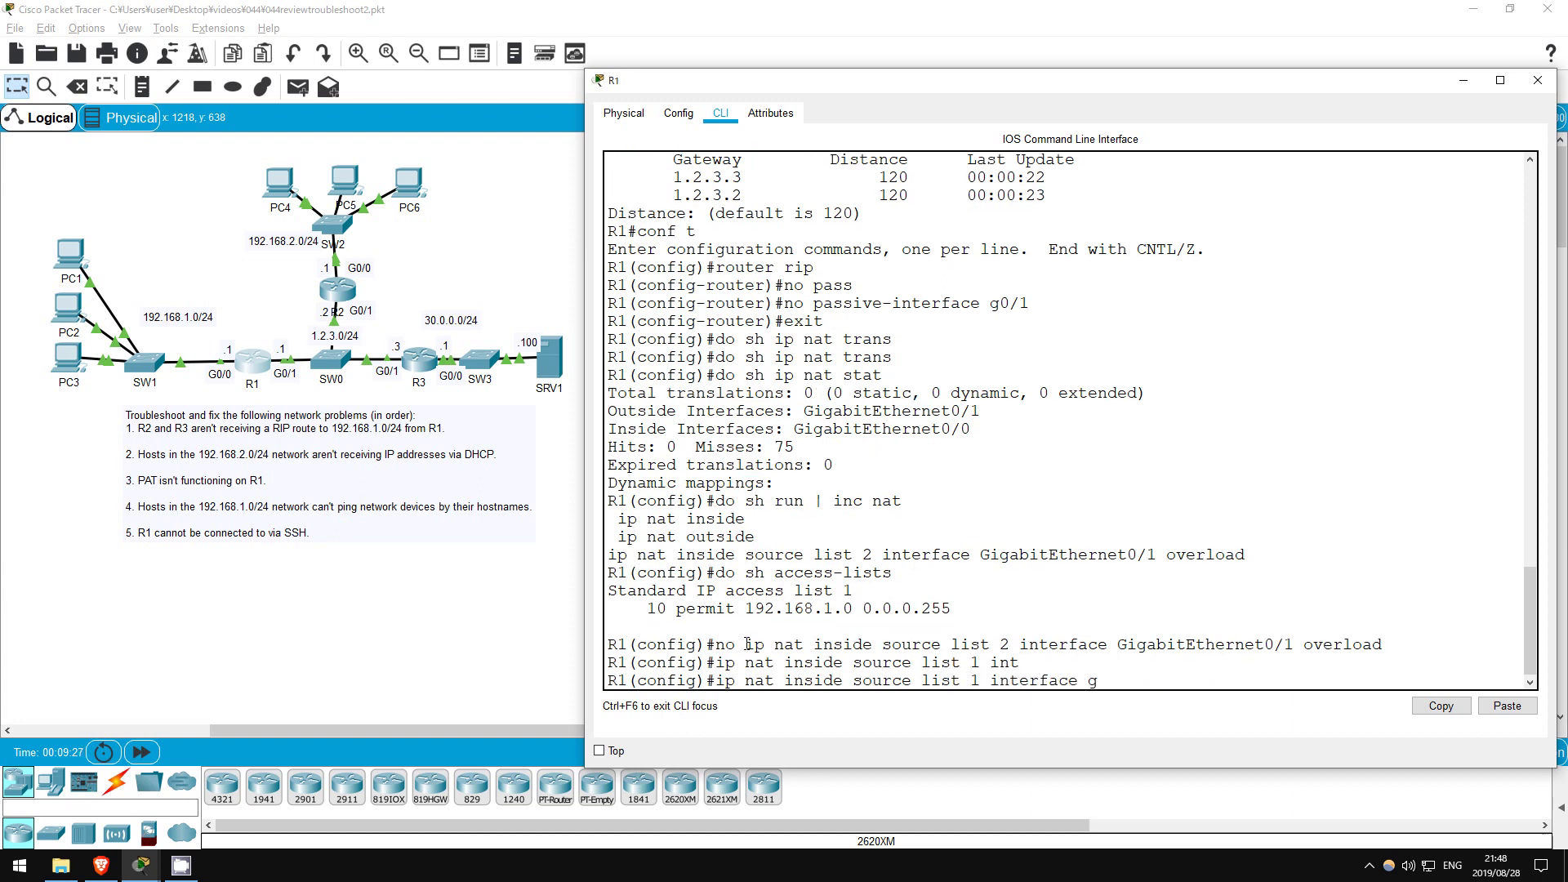
type("0/1 overload")
key("Return")
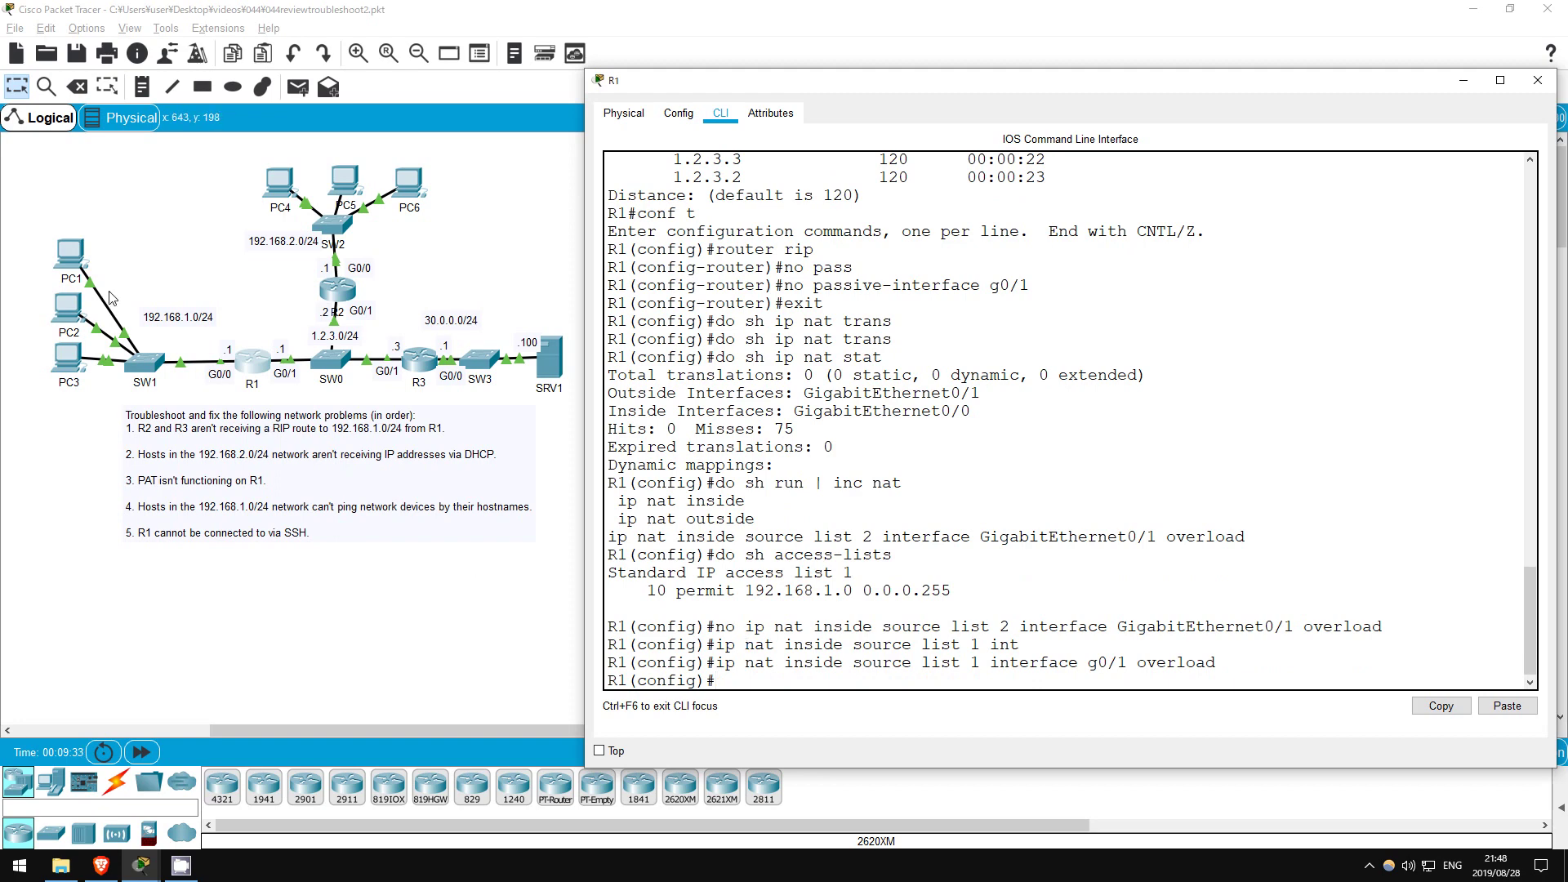
left_click(72, 257)
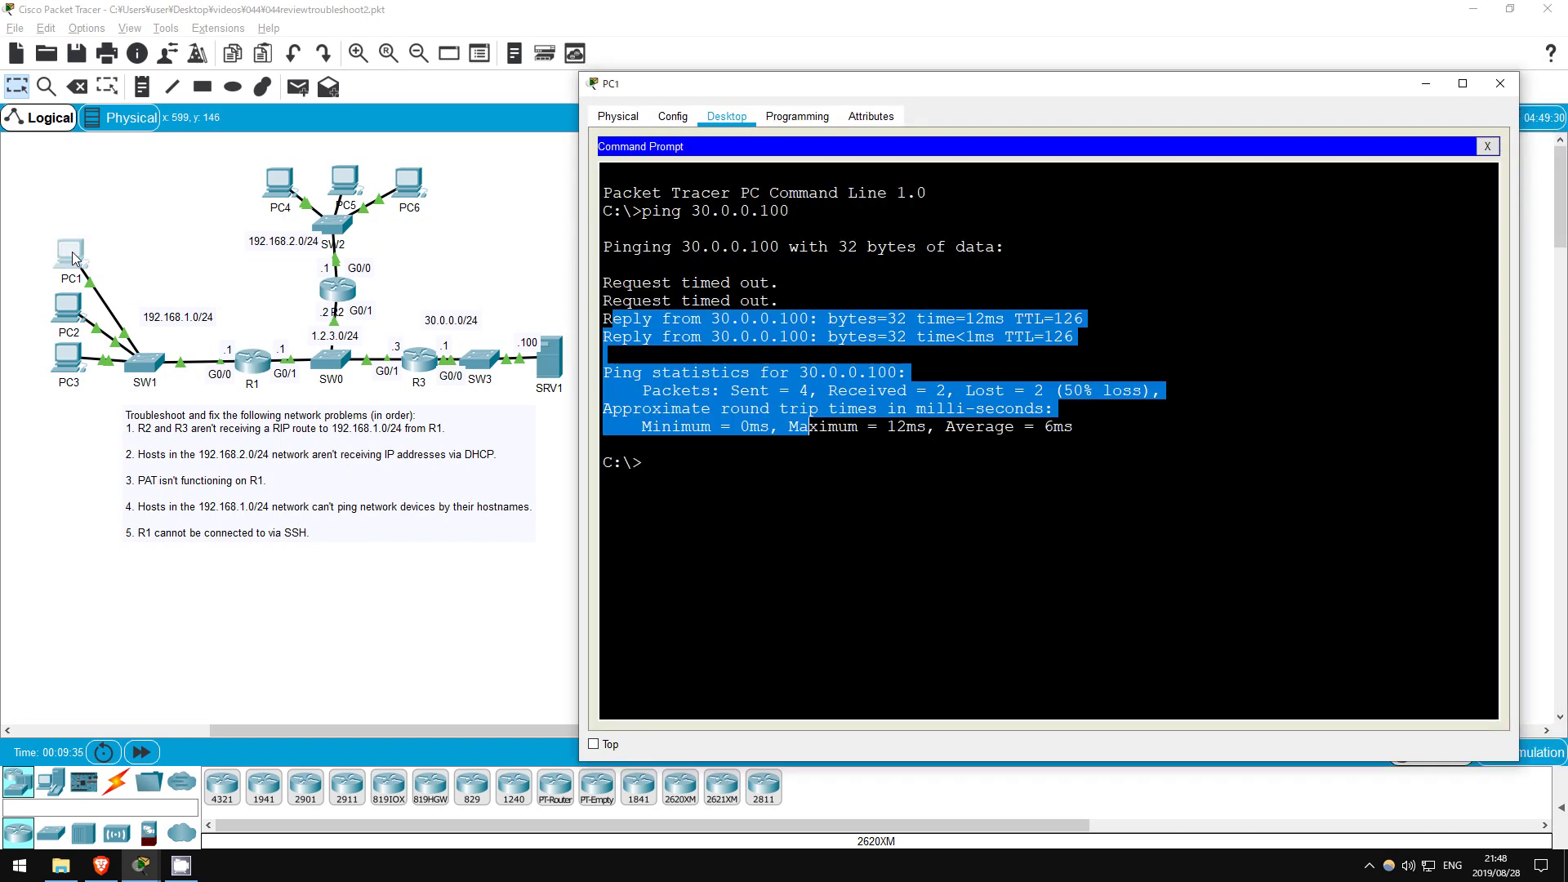
Re-run the ping to 30.0.0.100 from PC1 and confirm replies with no loss
left_click(675, 468)
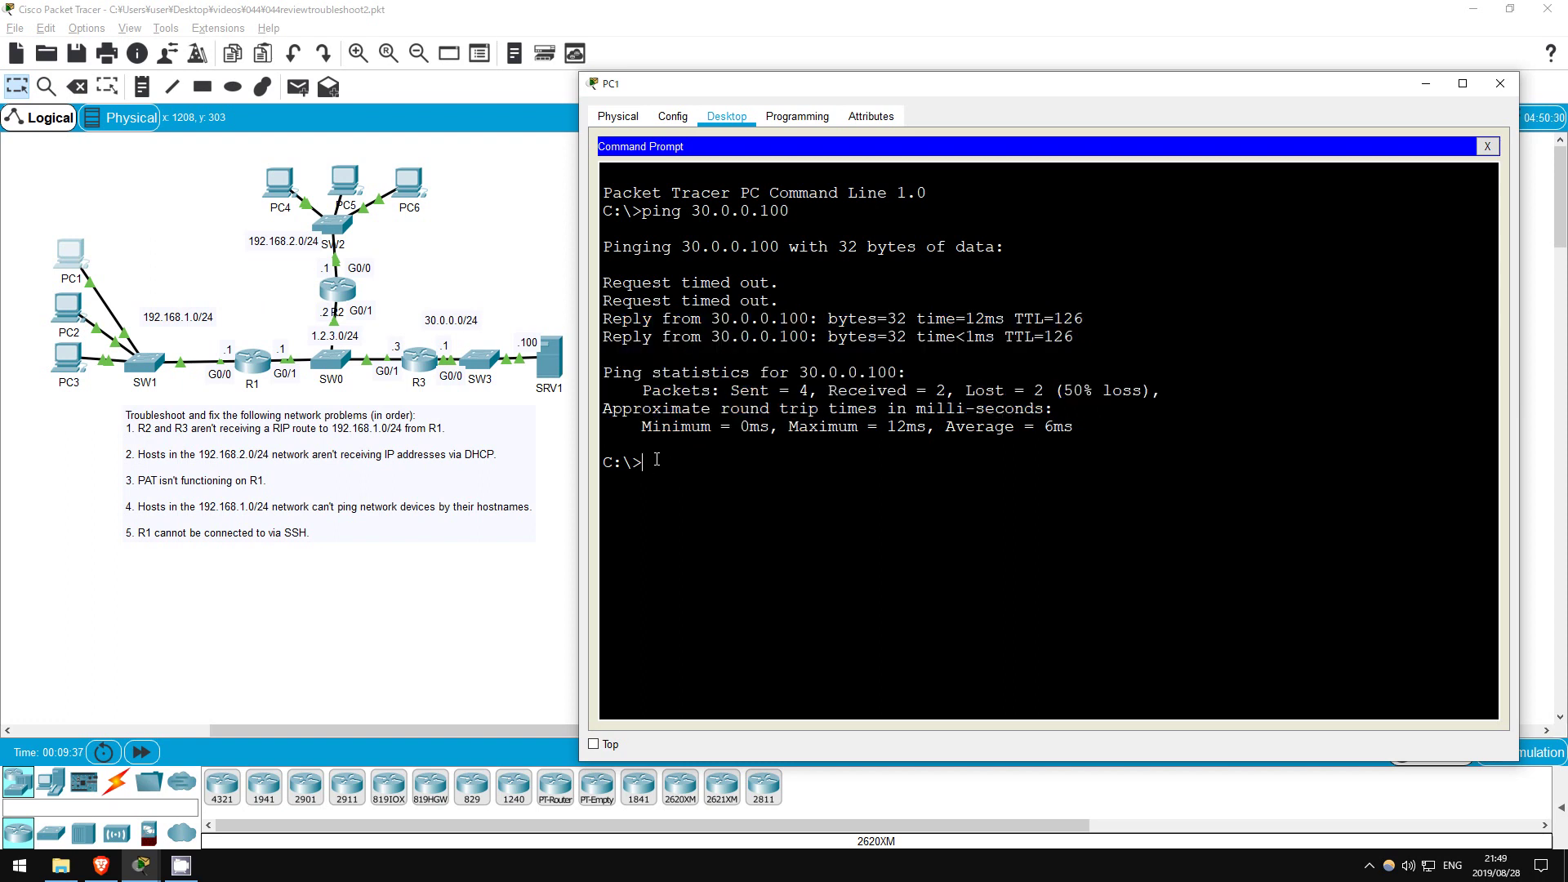
key("Up")
key("Return")
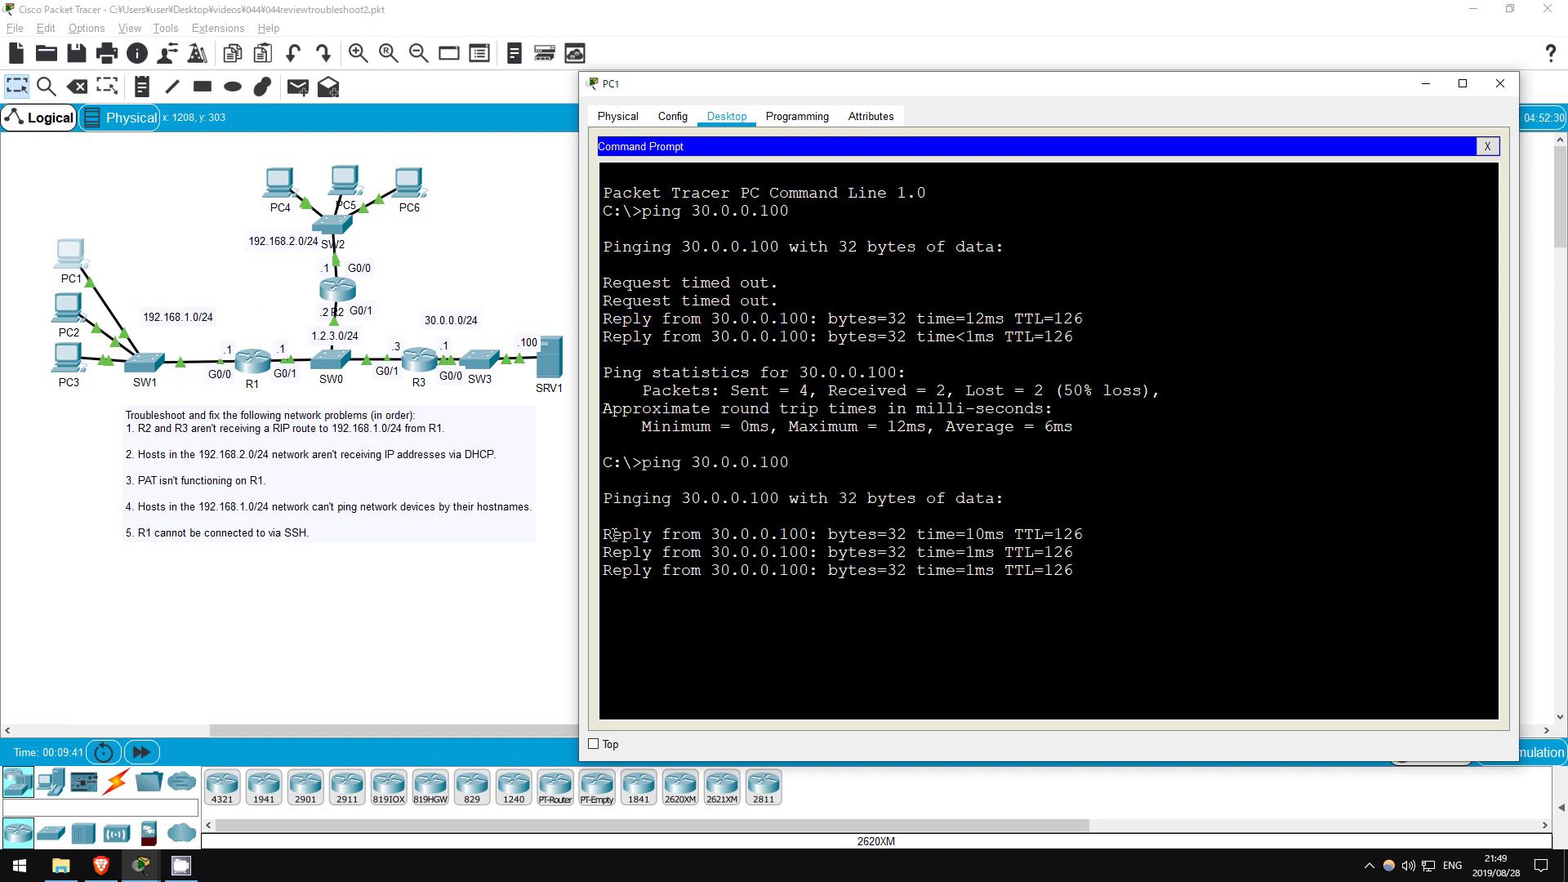
left_click_drag(608, 533, 1080, 676)
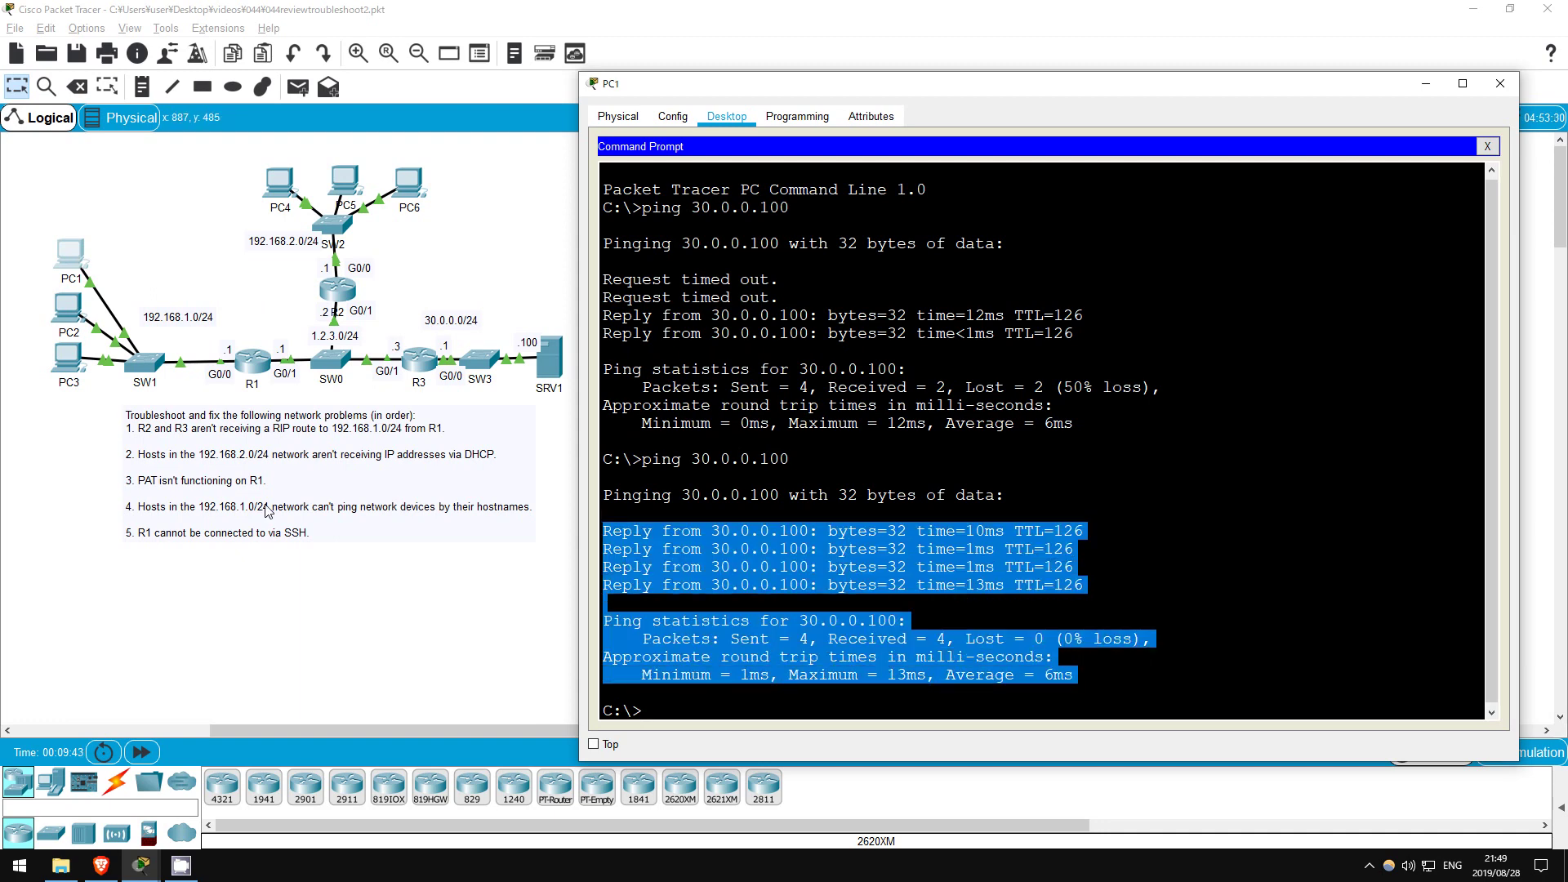
Show R1's NAT translations, confirming four ICMP entries mapping 192.168.1.12 to 1.2.3.1
left_click(239, 359)
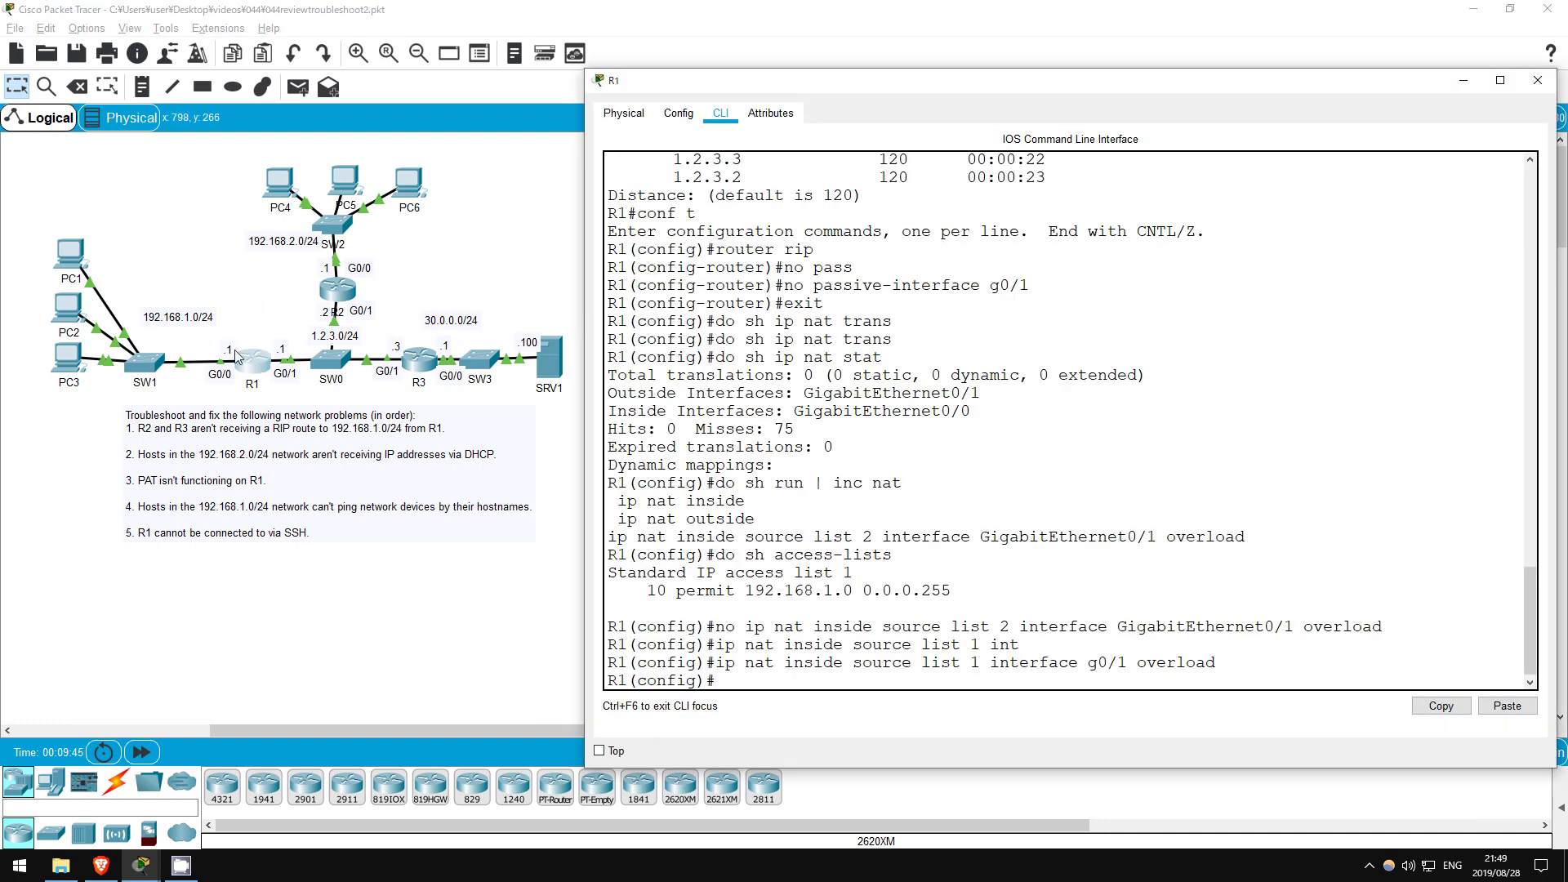
key("Up")
key("Up")
key("Up")
key("Up")
key("Up")
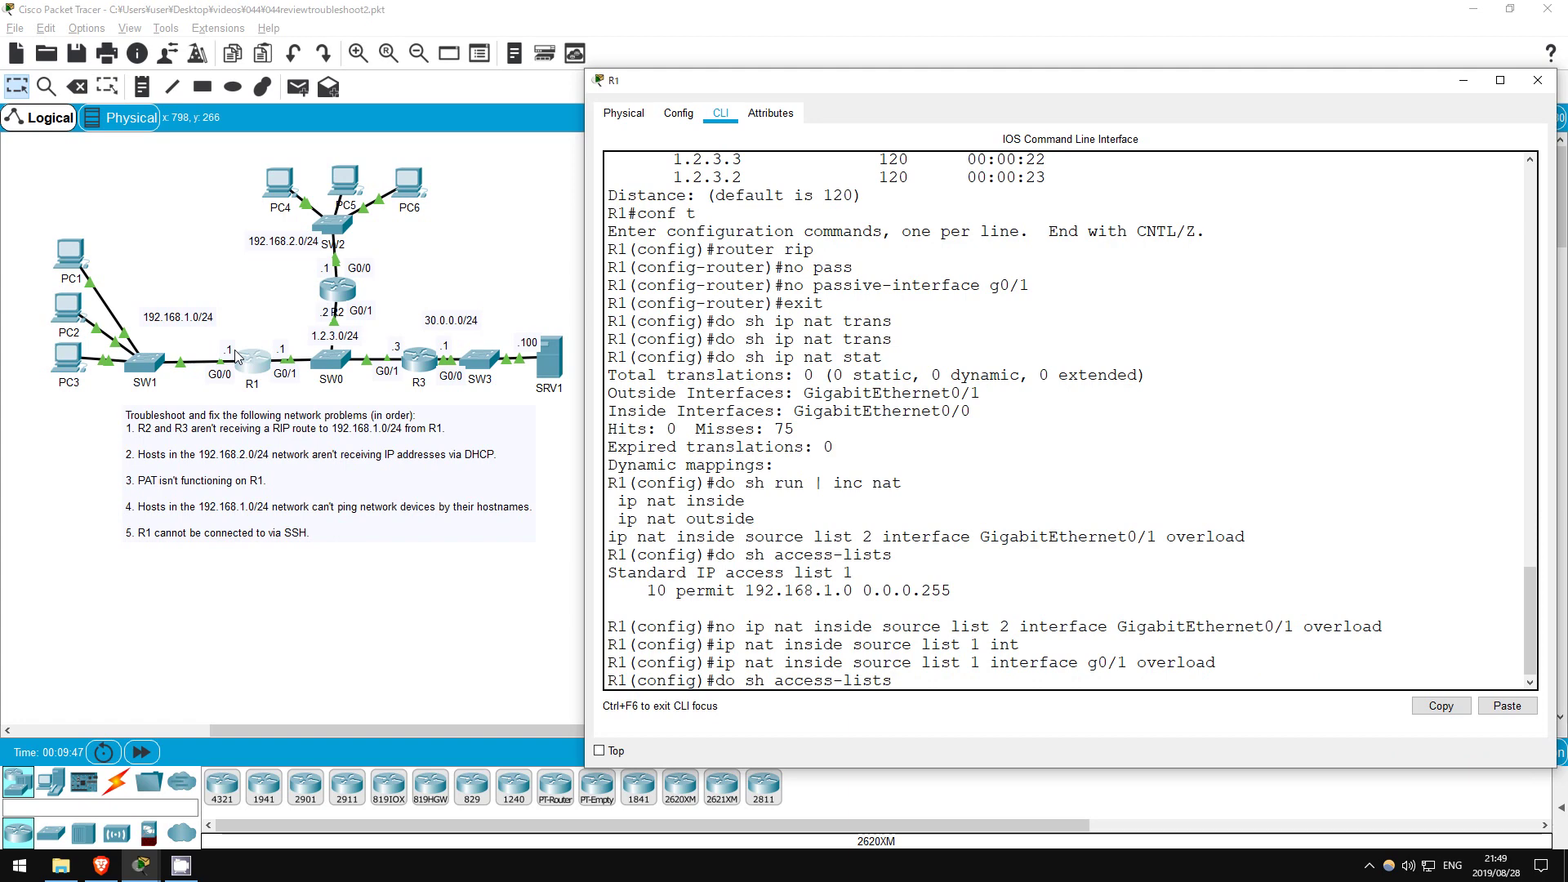
key("Up")
key("Up")
key("Return")
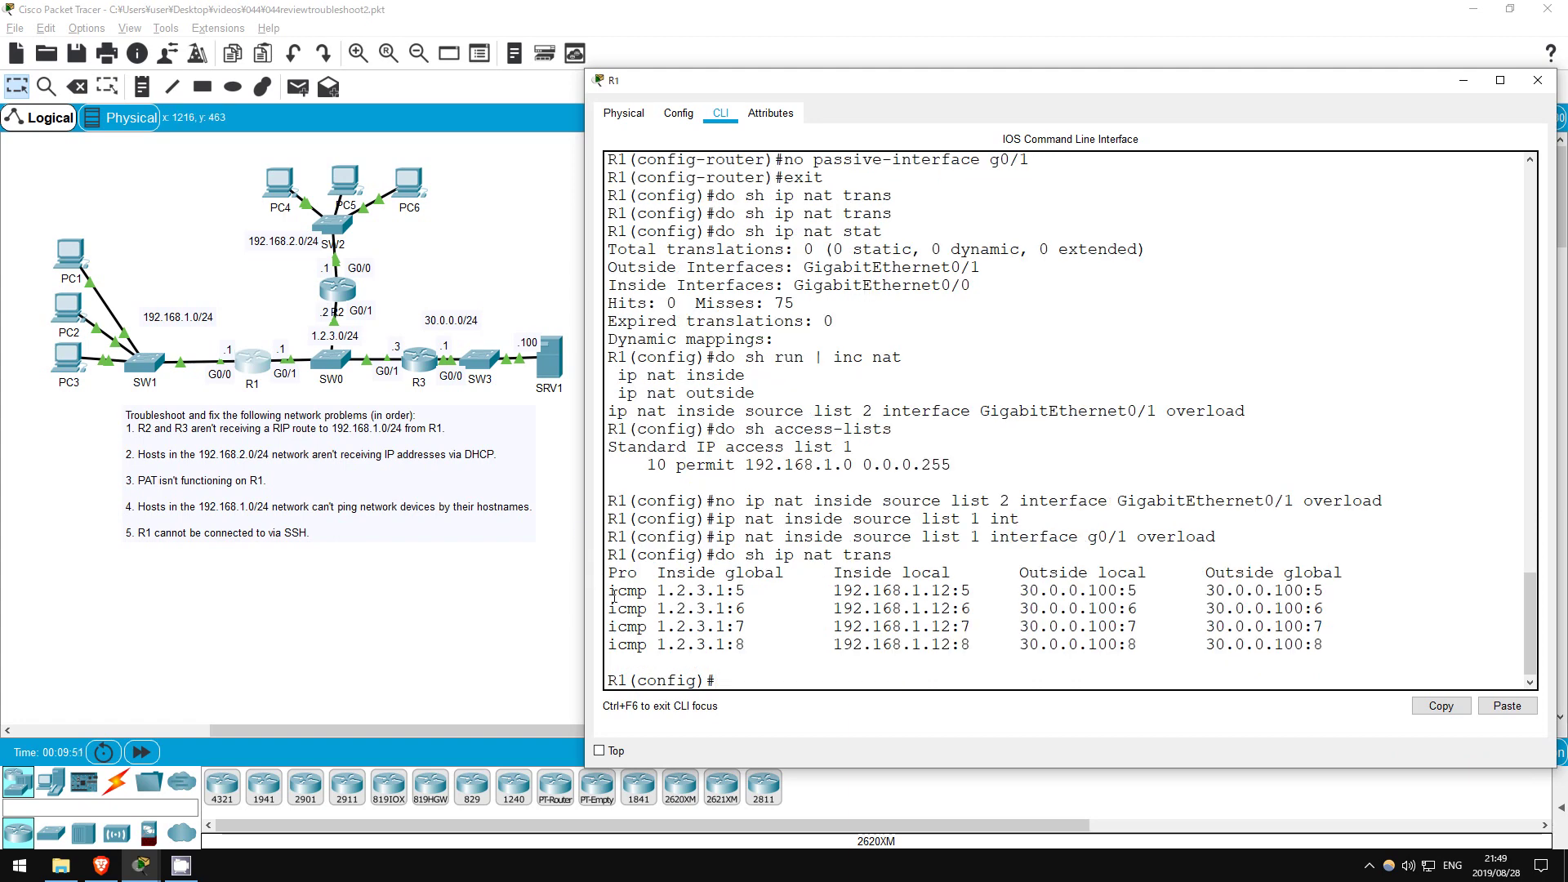
left_click_drag(609, 584, 1373, 645)
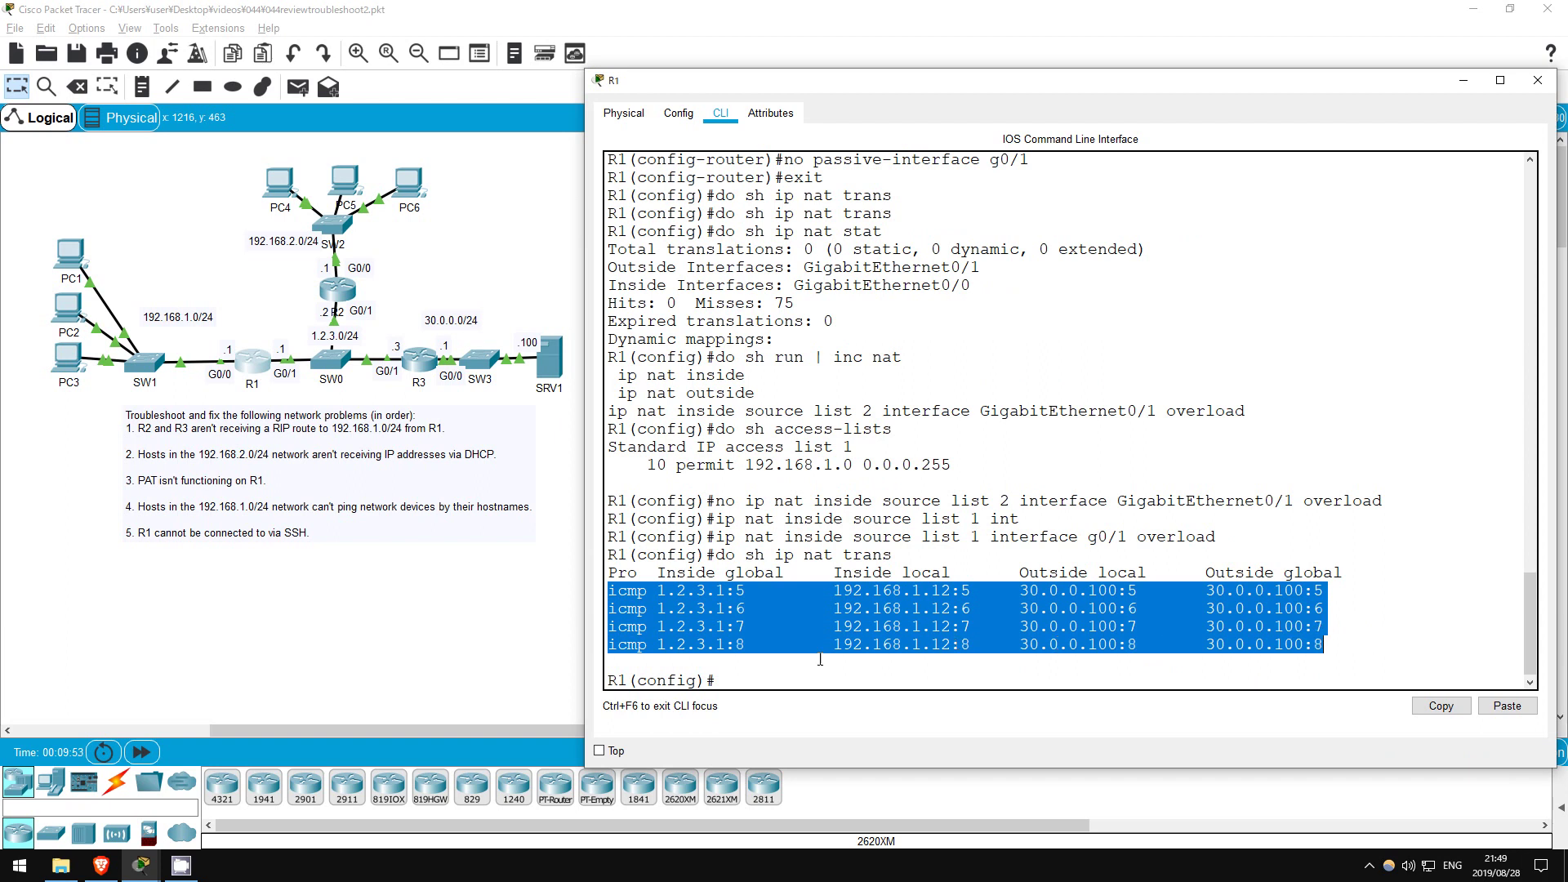
left_click(734, 680)
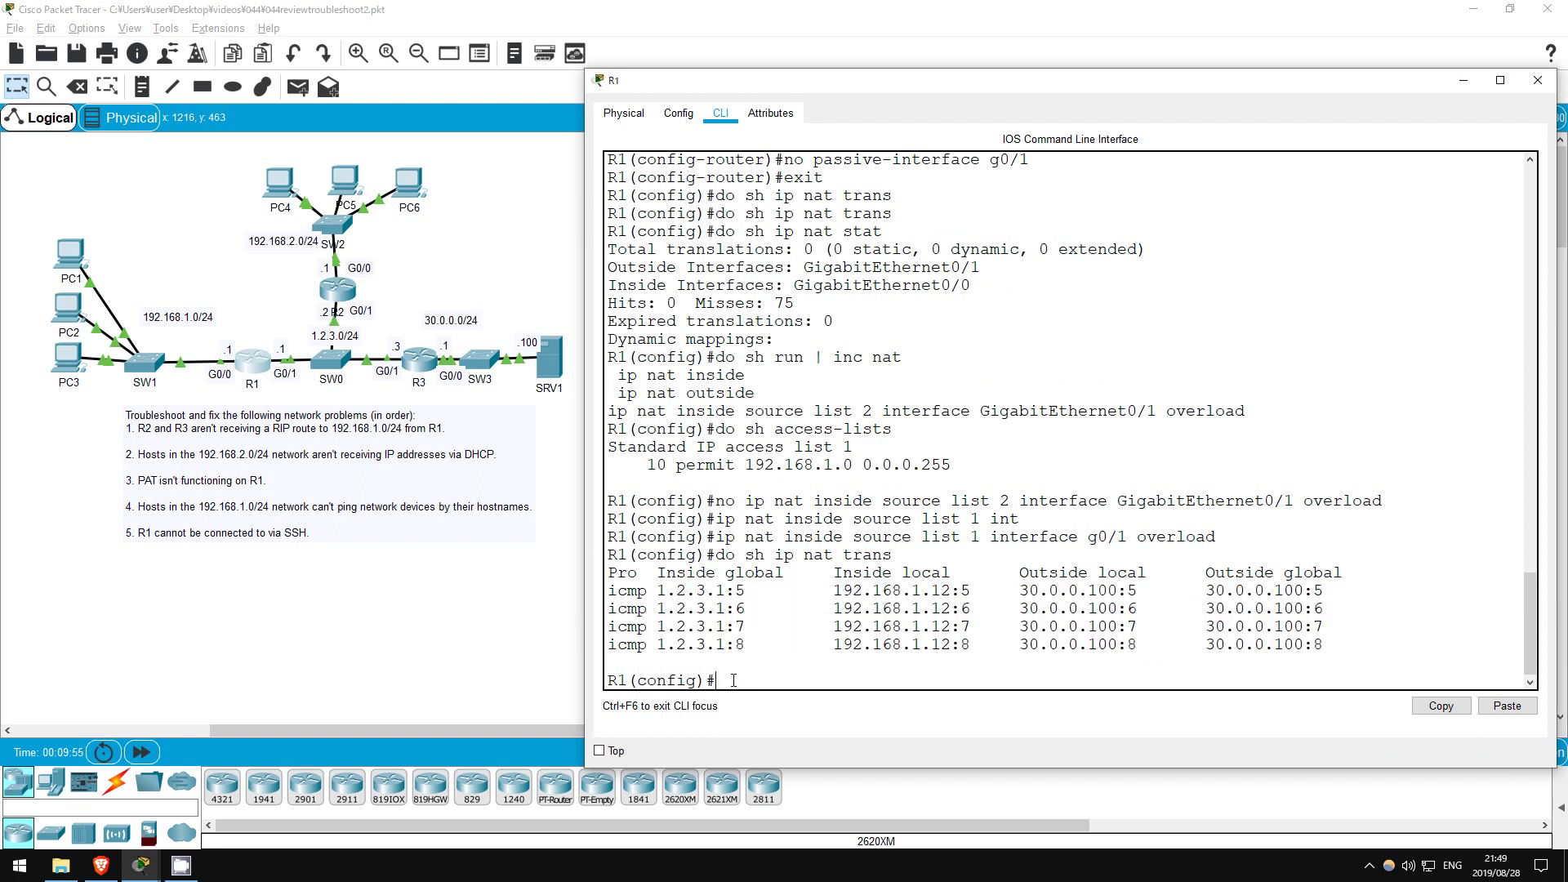
Run 'ipconfig /all' on PC1 and note its DNS server is 0.0.0.0
left_click(225, 604)
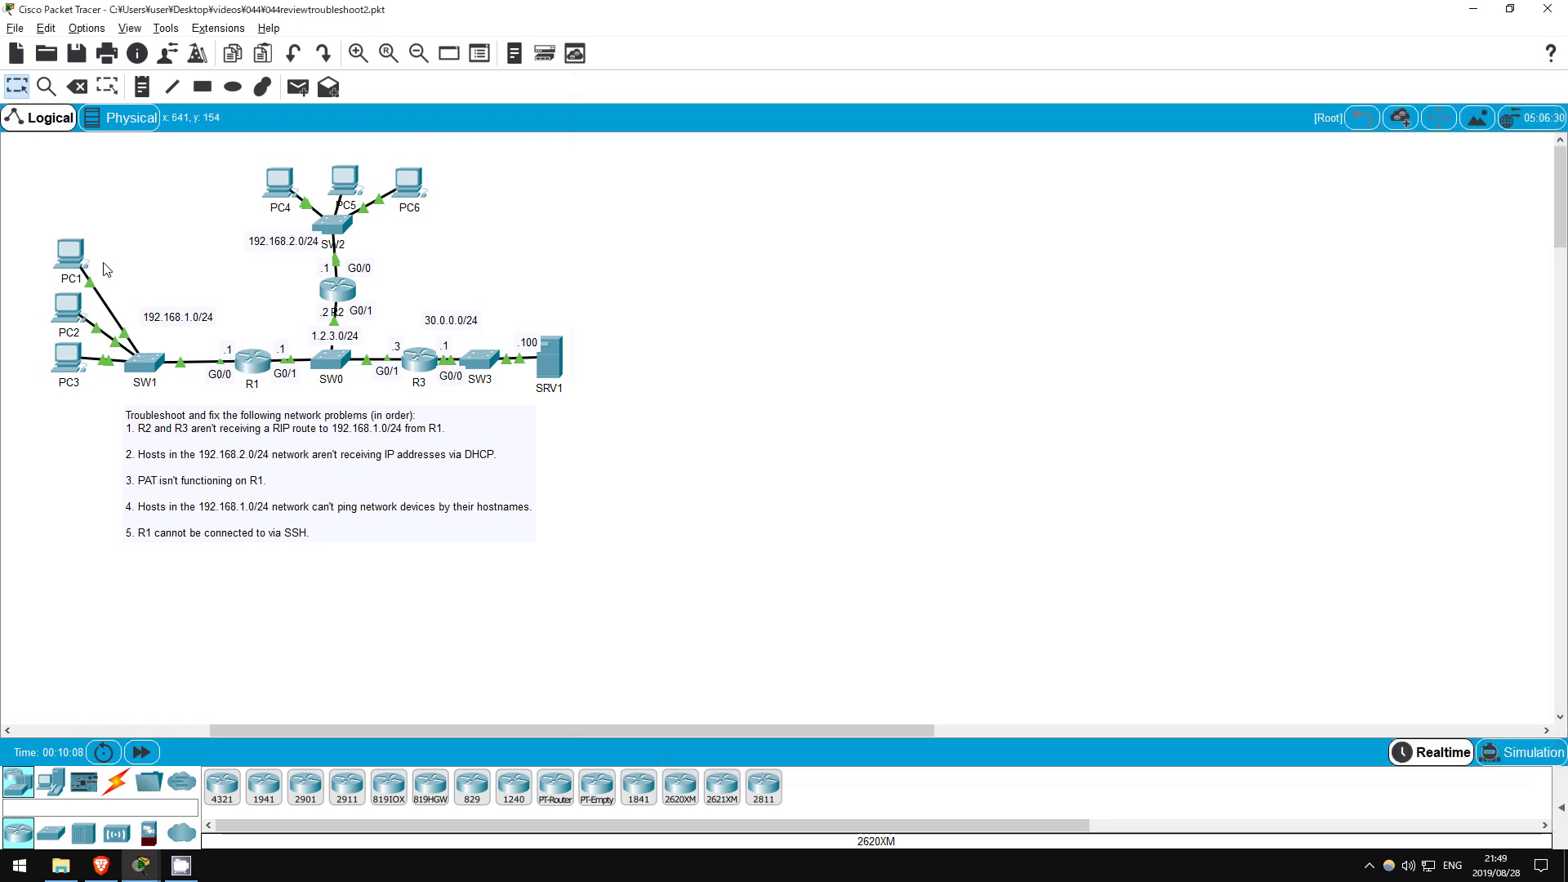
left_click(76, 261)
left_click(722, 713)
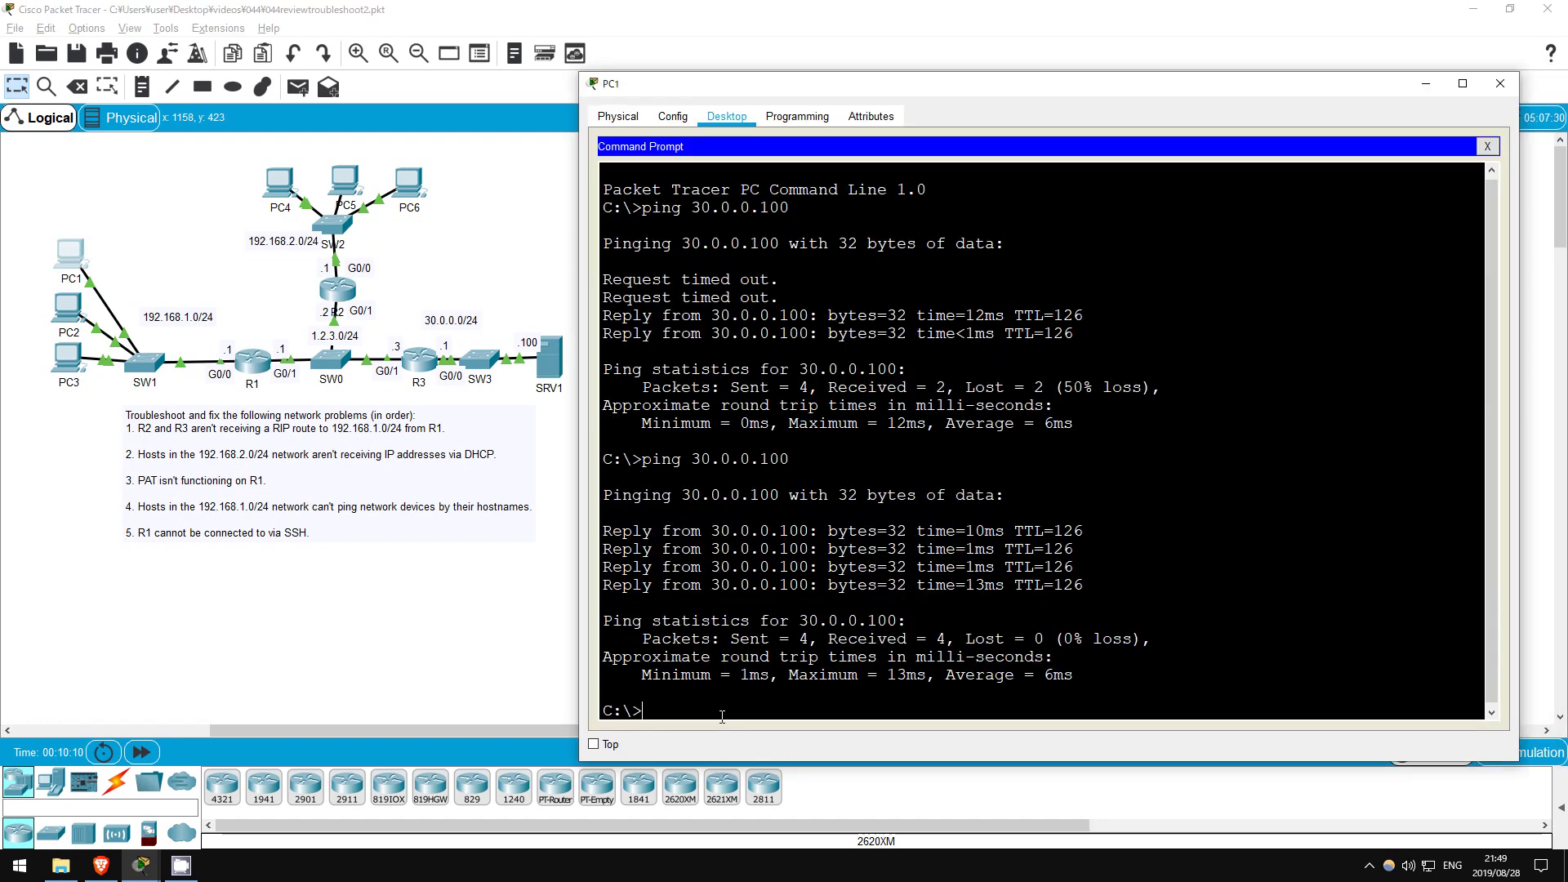
type("ipconfig /all")
key("Return")
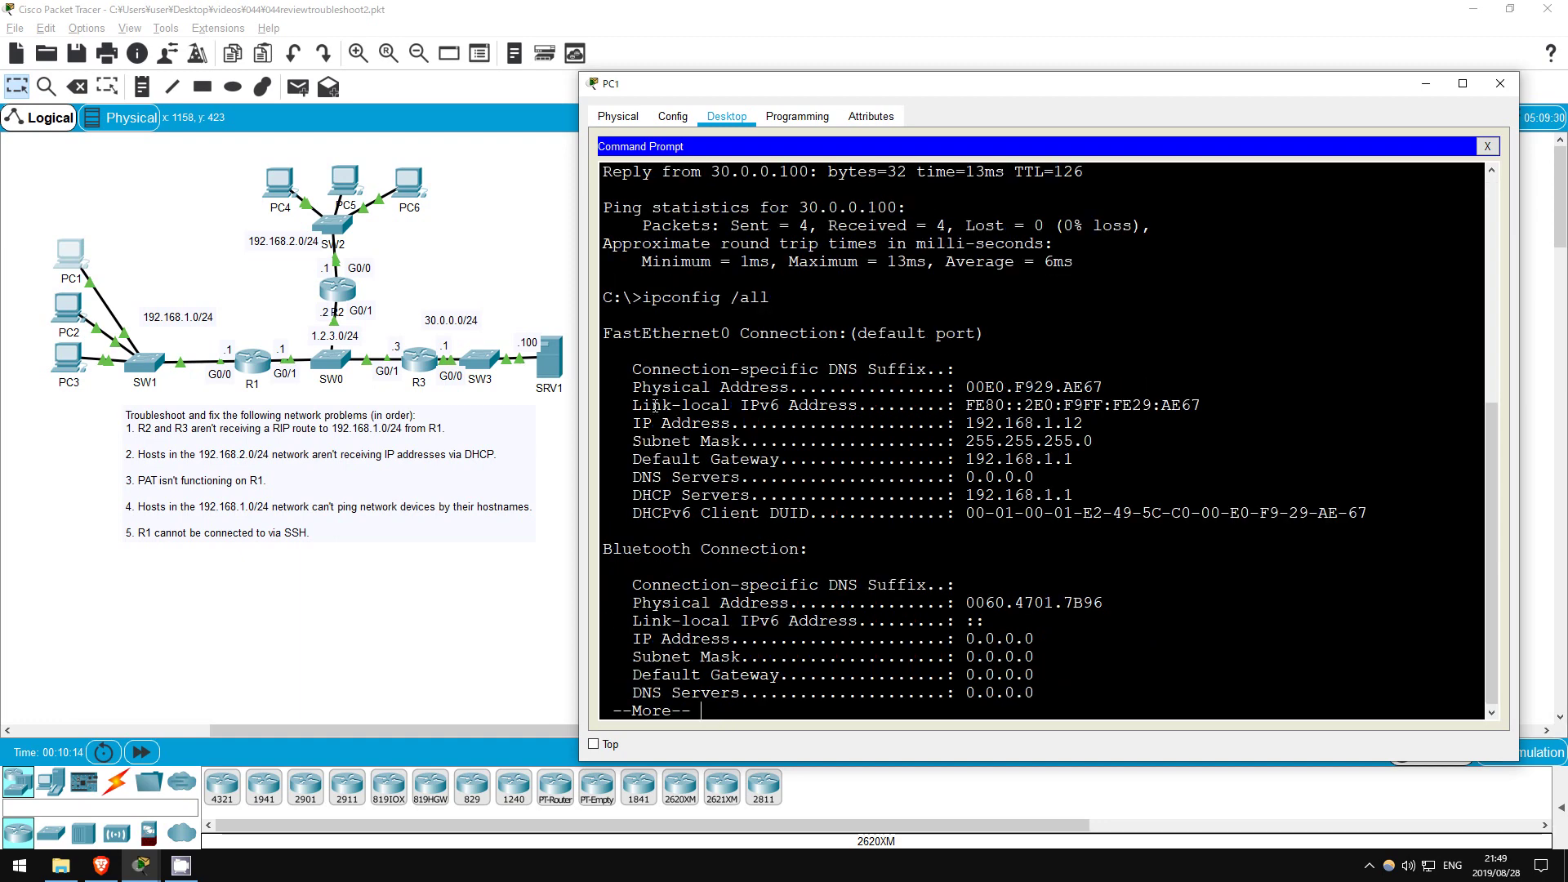
left_click_drag(634, 477, 1034, 478)
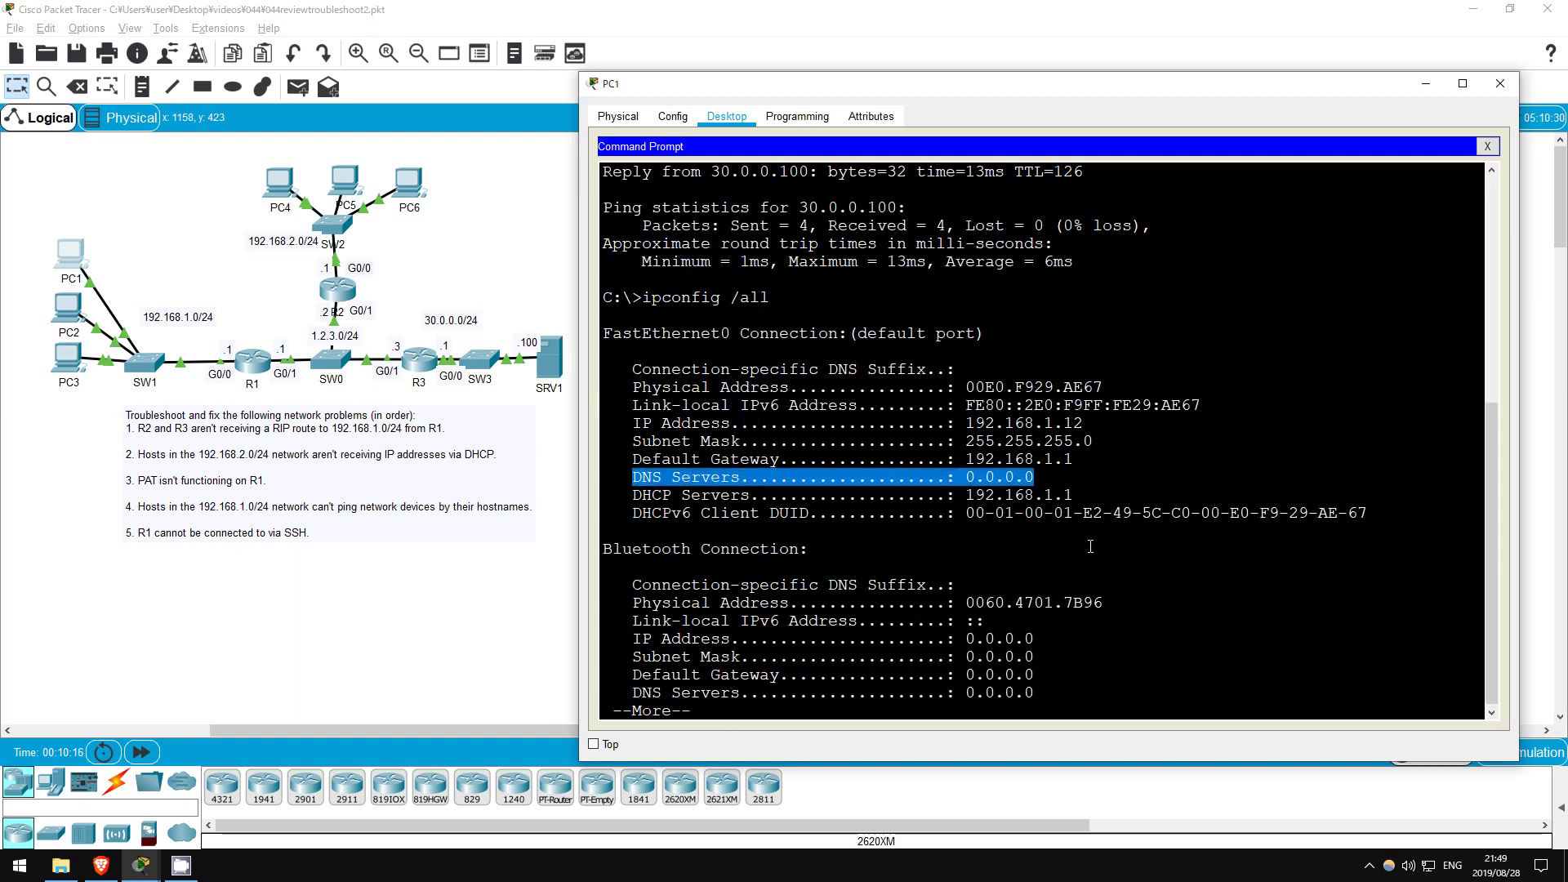
left_click(776, 709)
key("space")
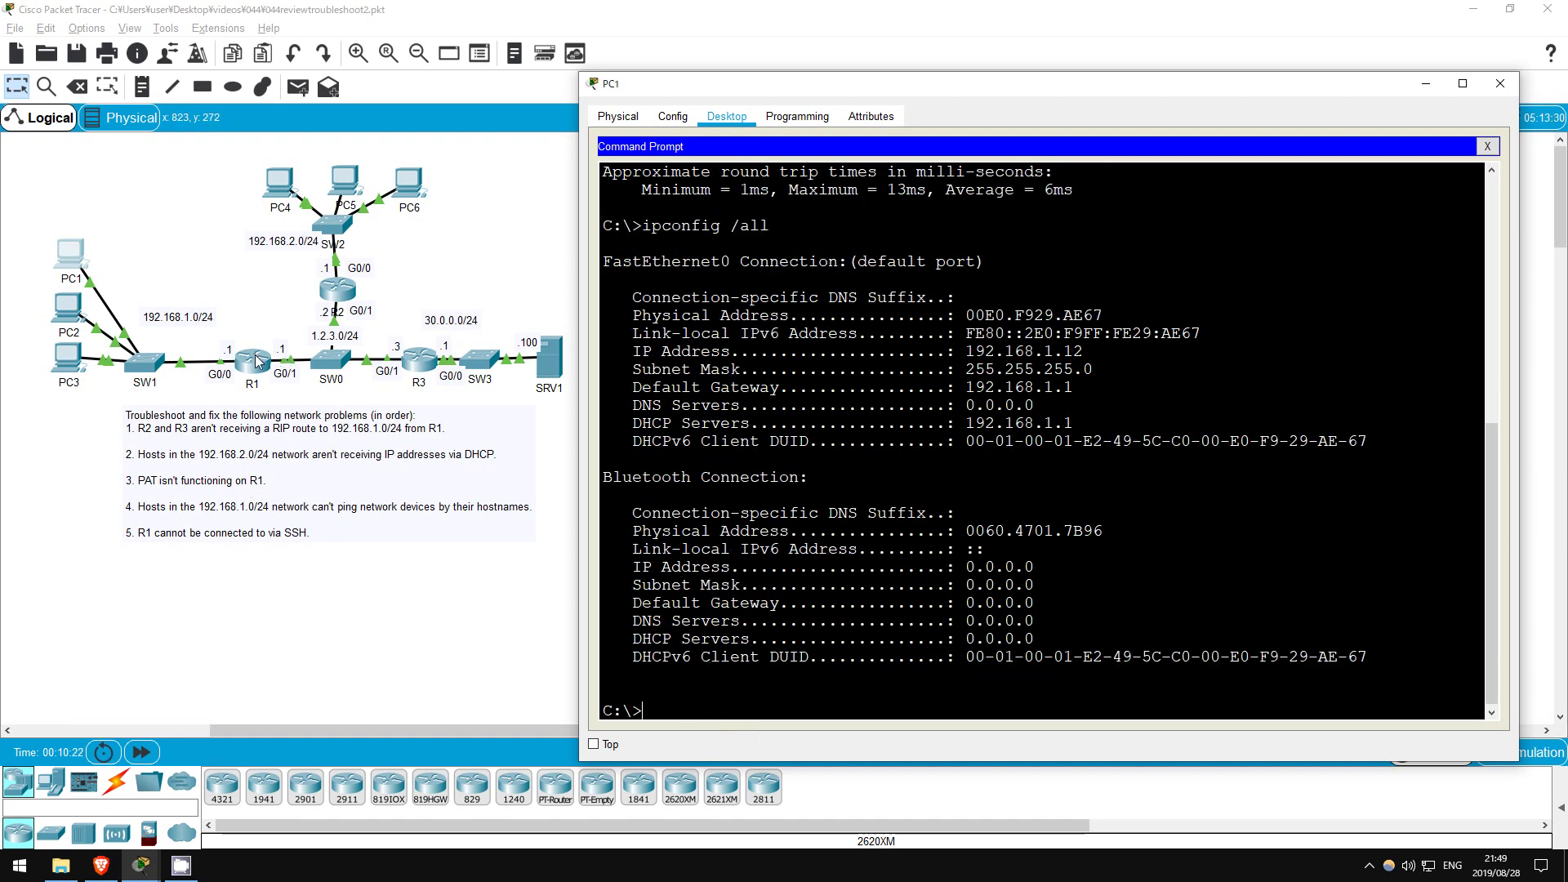
left_click(254, 359)
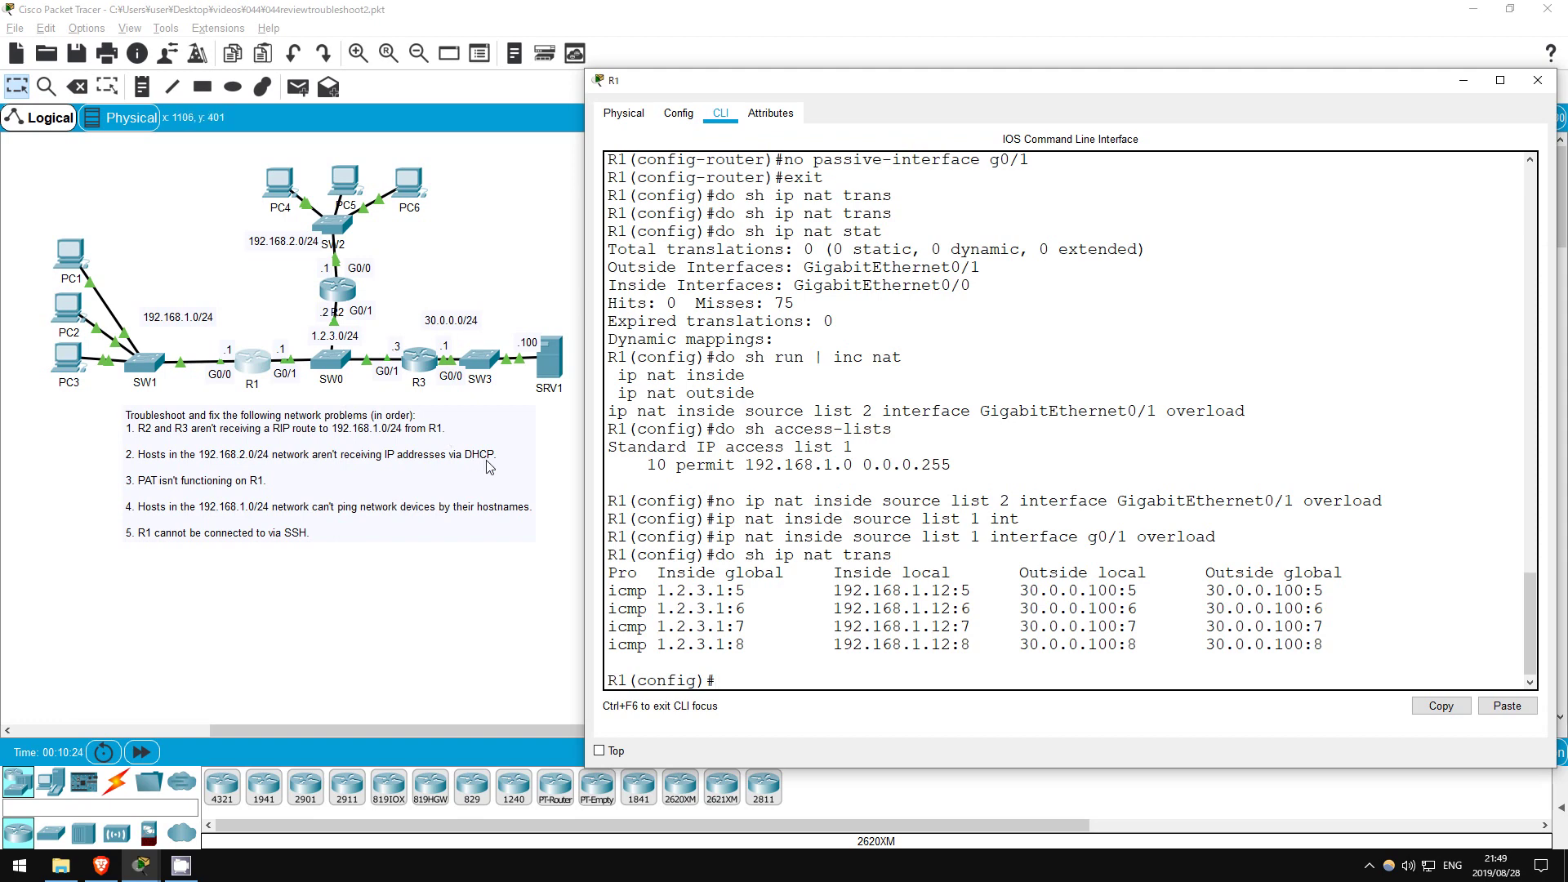
Review R1's running config, noting DHCP pool 1pool has no DNS server
type("do sh run")
key("Return")
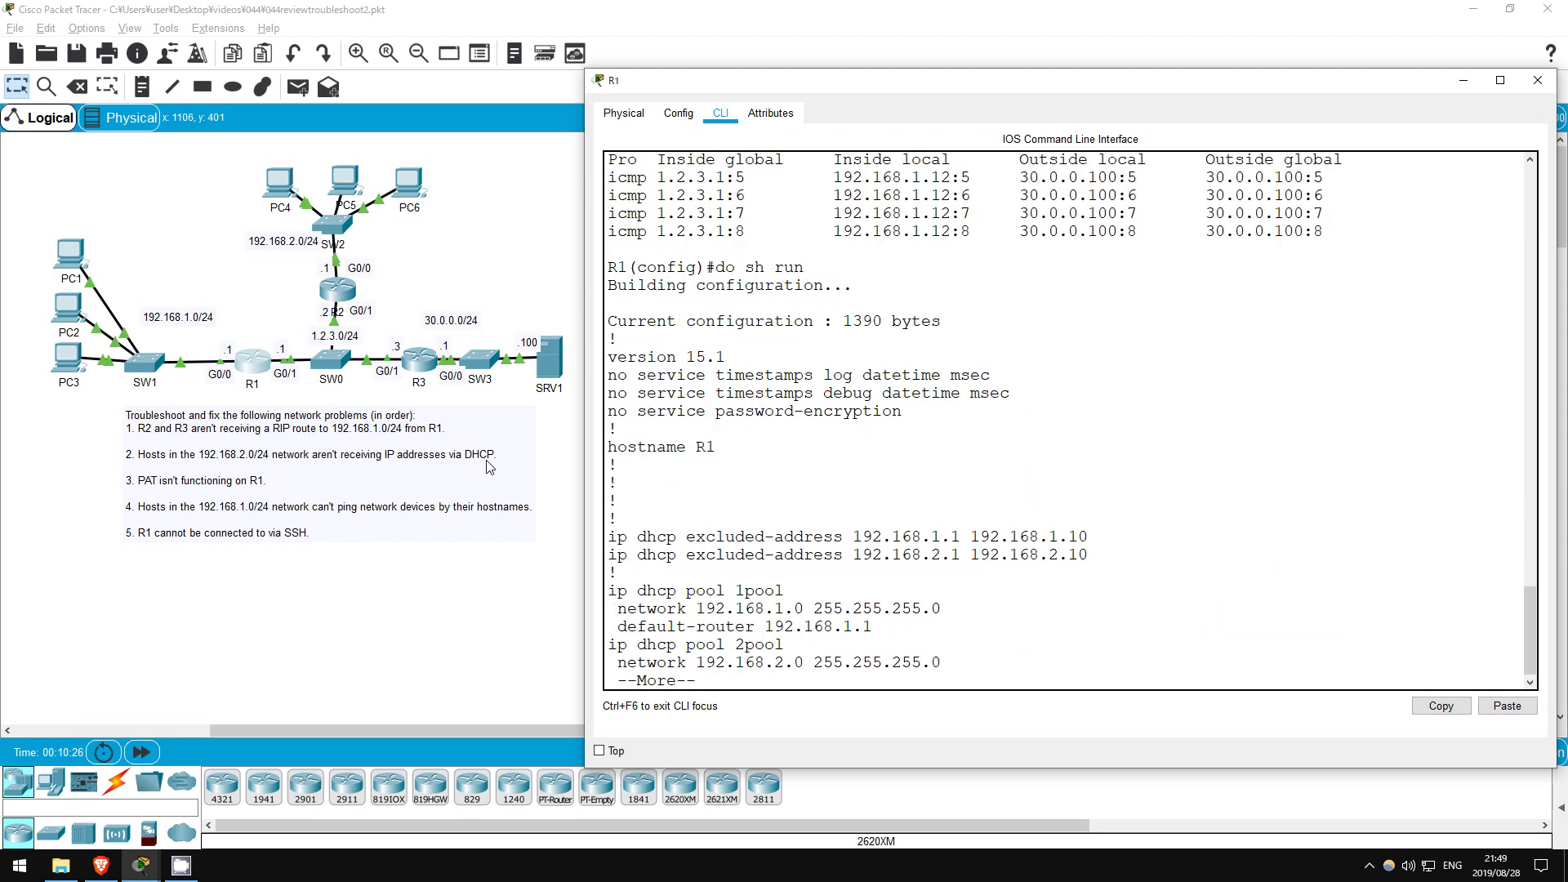
key("q")
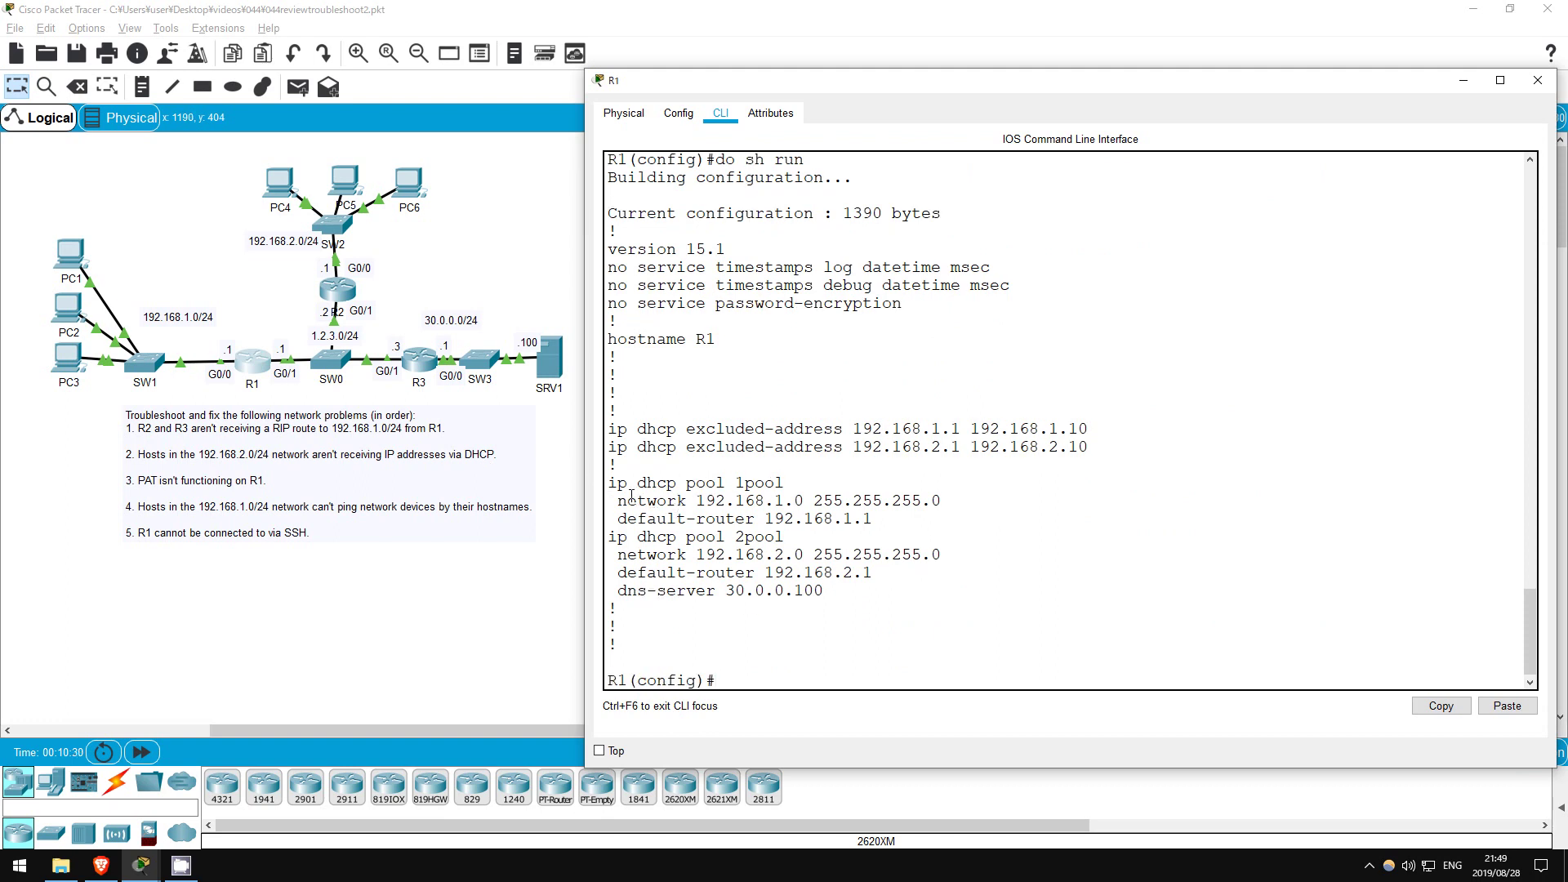
left_click_drag(606, 482, 981, 513)
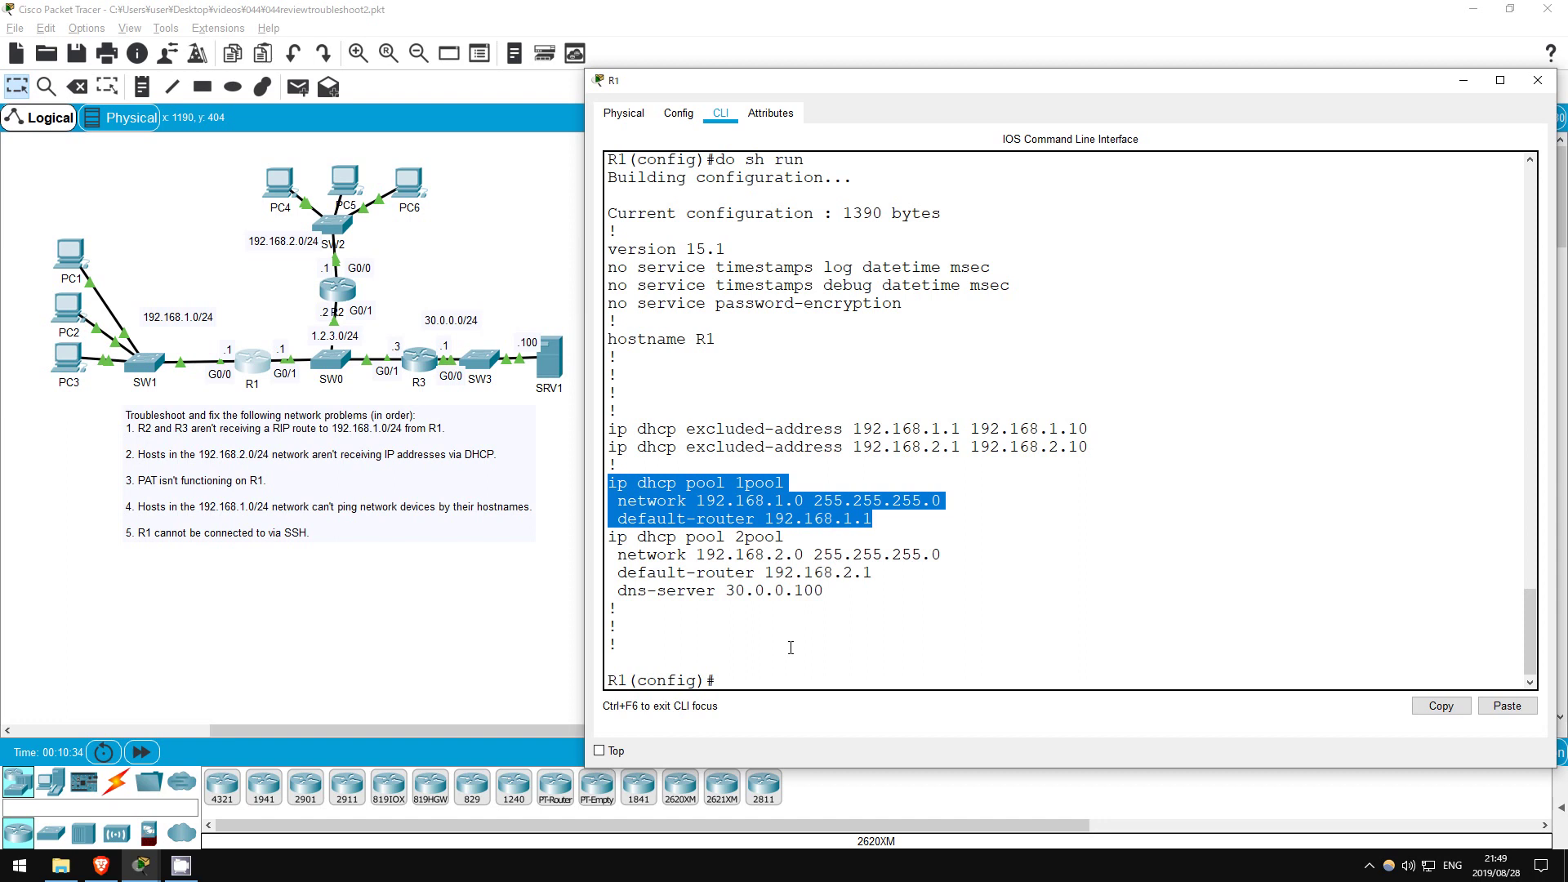
left_click(756, 676)
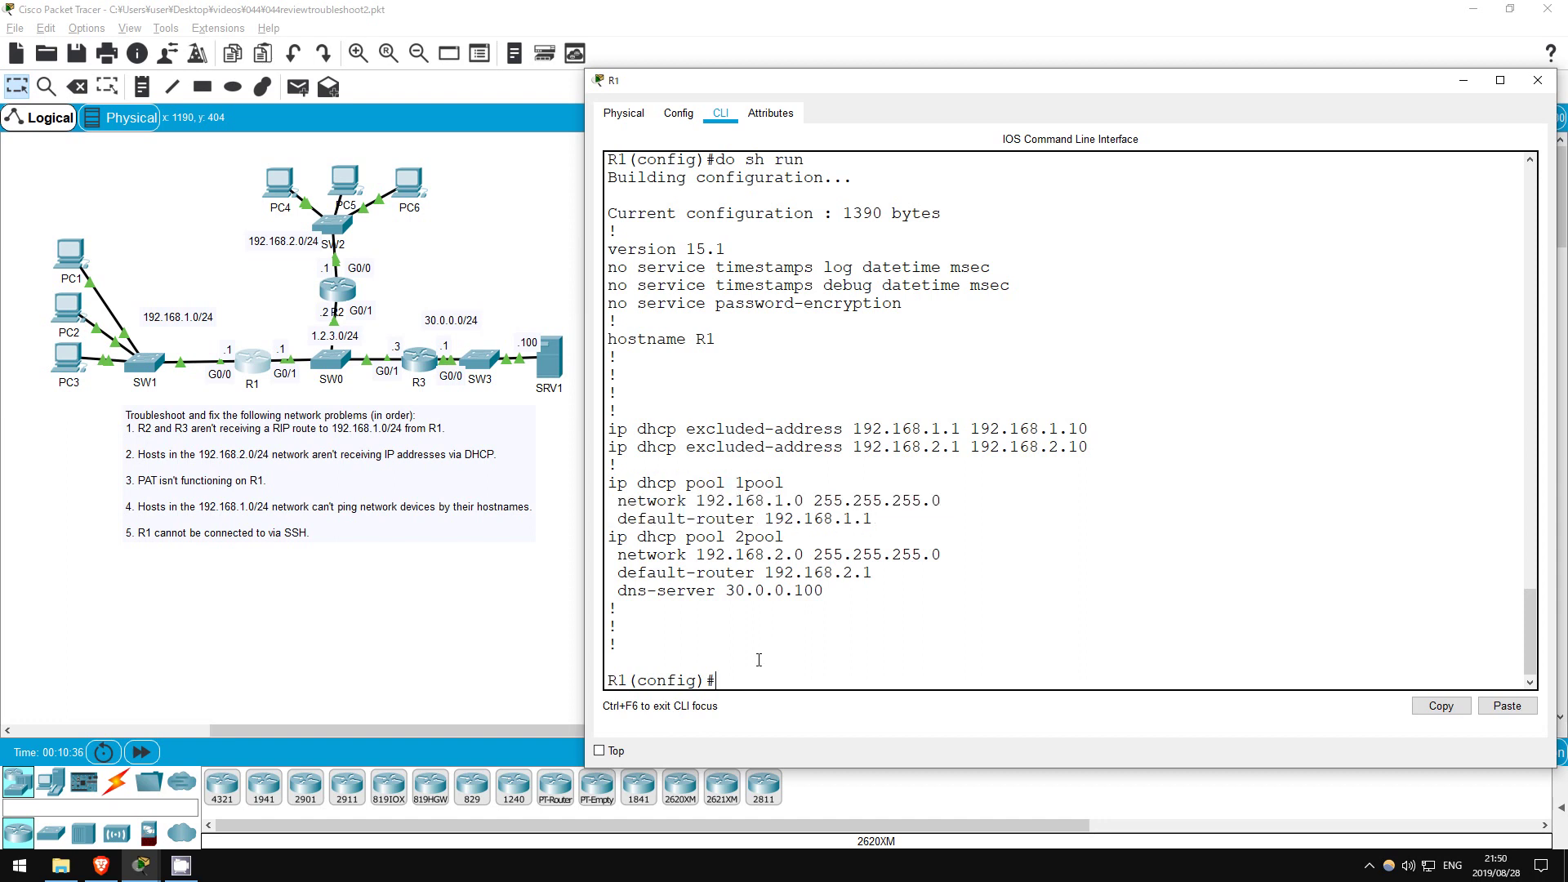
Set dns-server 30.0.0.100 in DHCP pool 1pool on R1
type("ip dhcp pool 1pool")
key("Return")
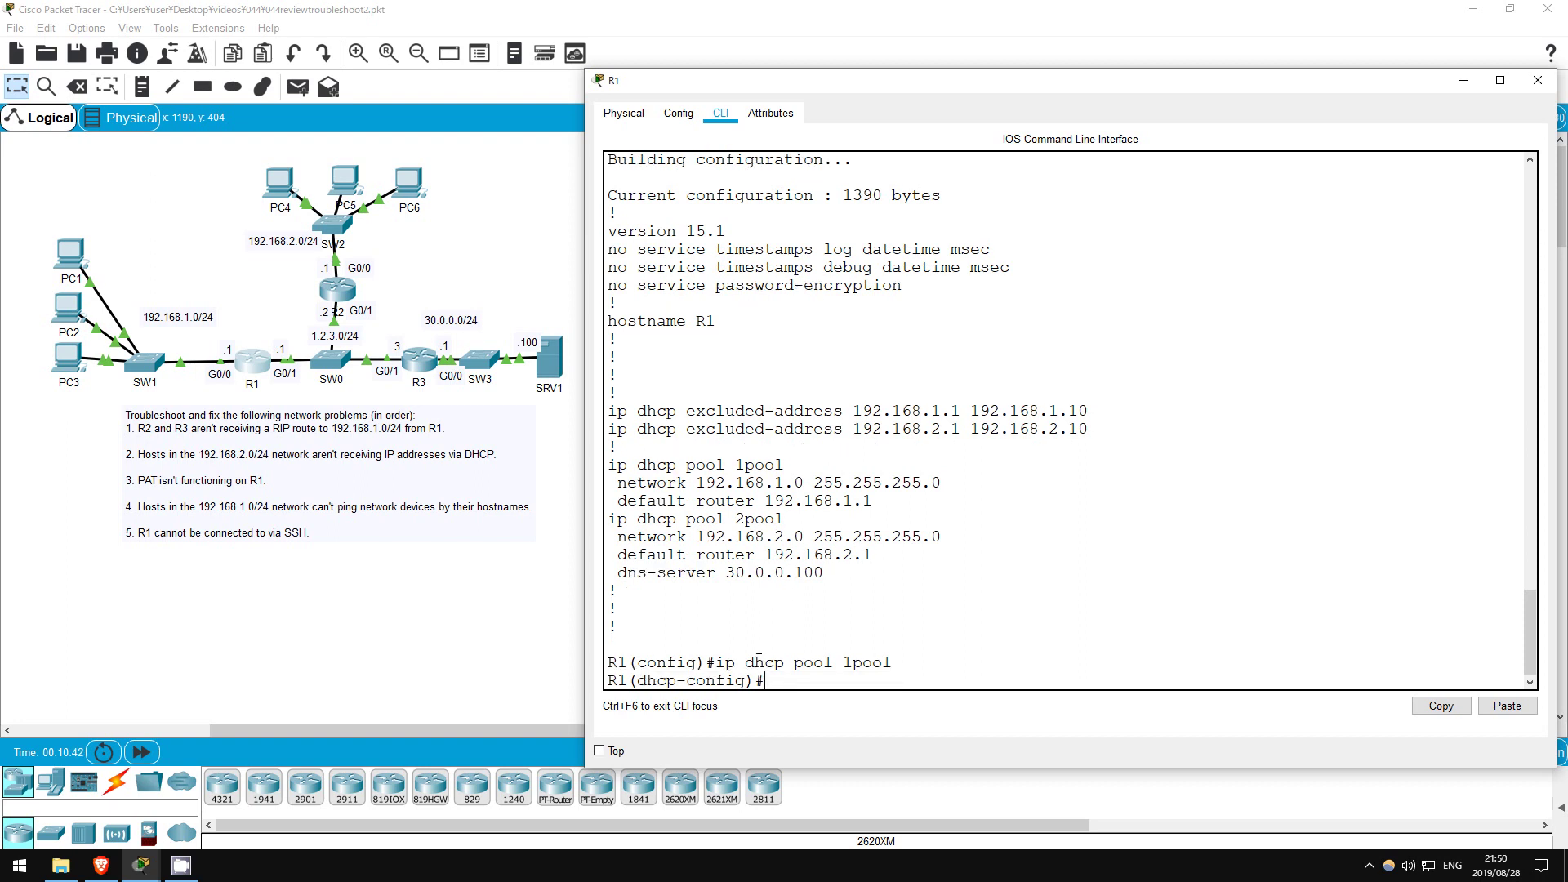
type("dns")
key("Tab")
type("30.0.0.100")
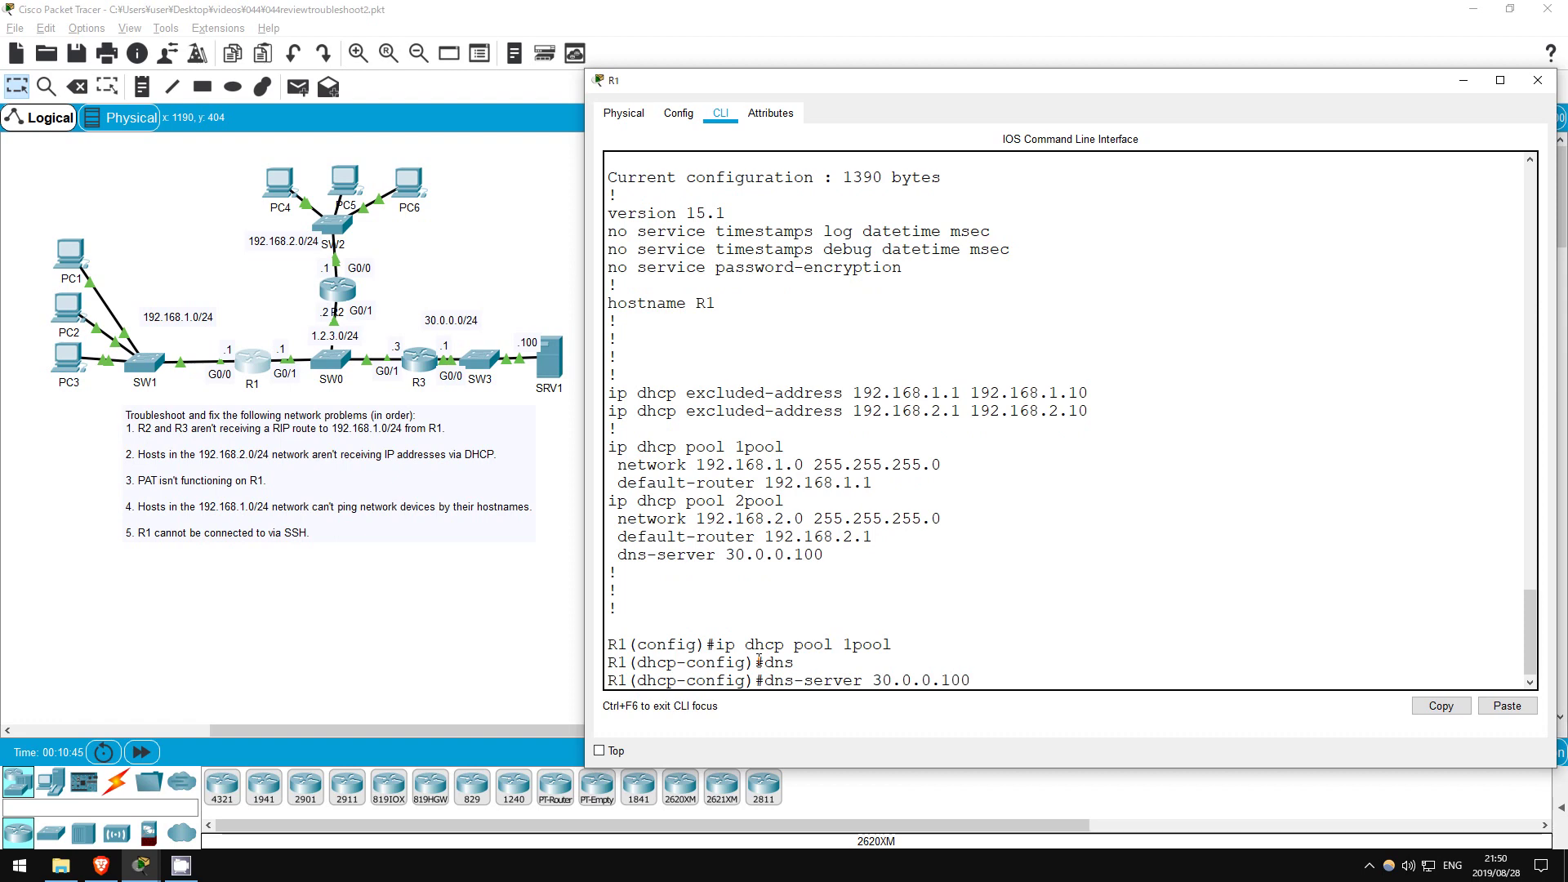
key("Return")
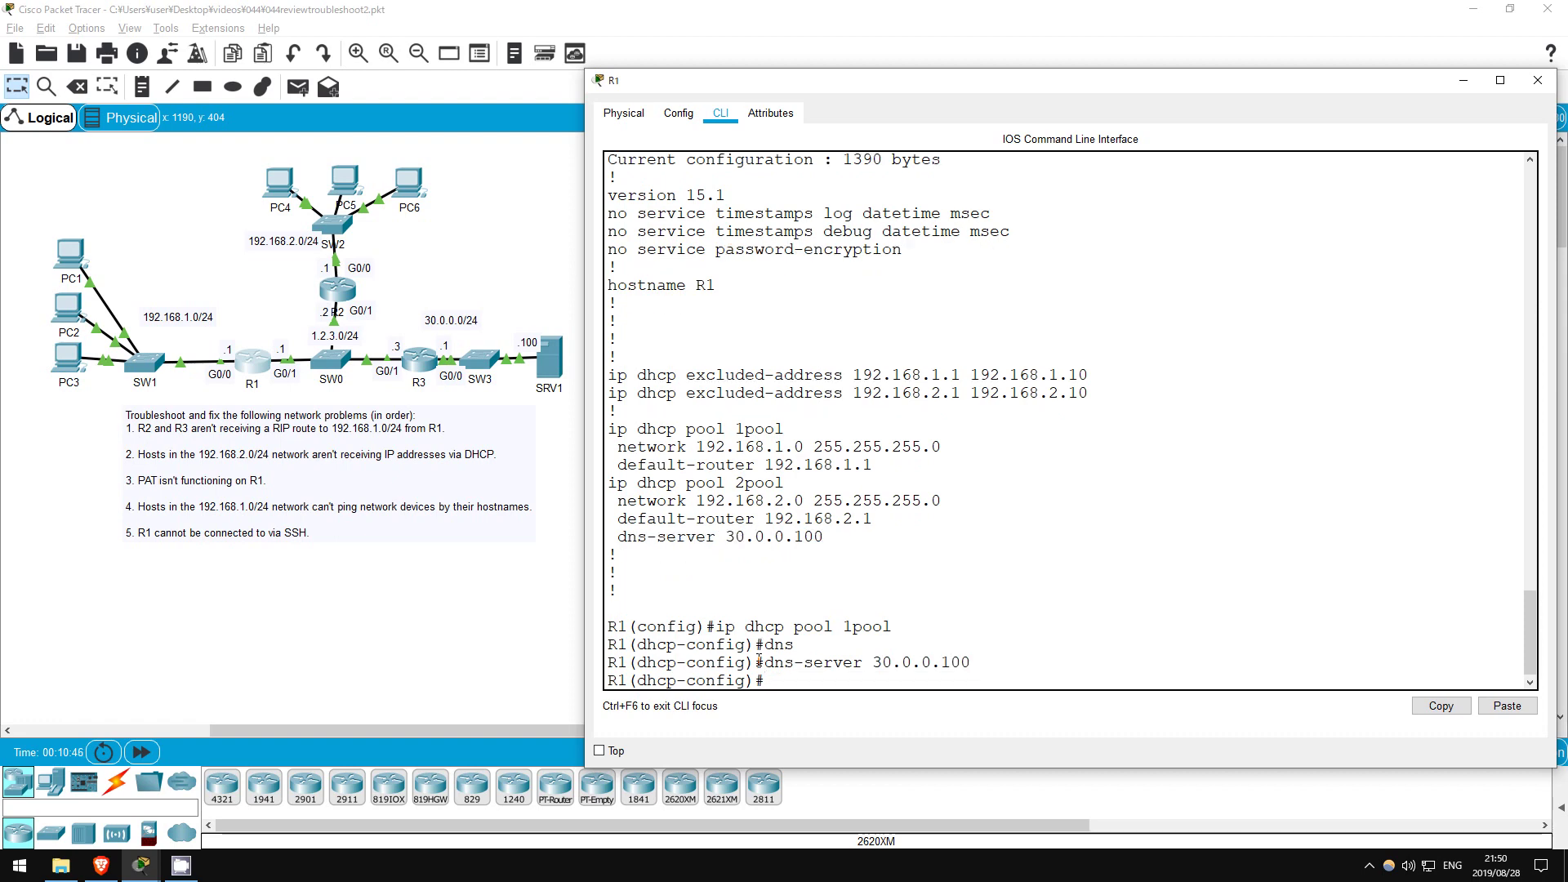
type("exit")
key("Return")
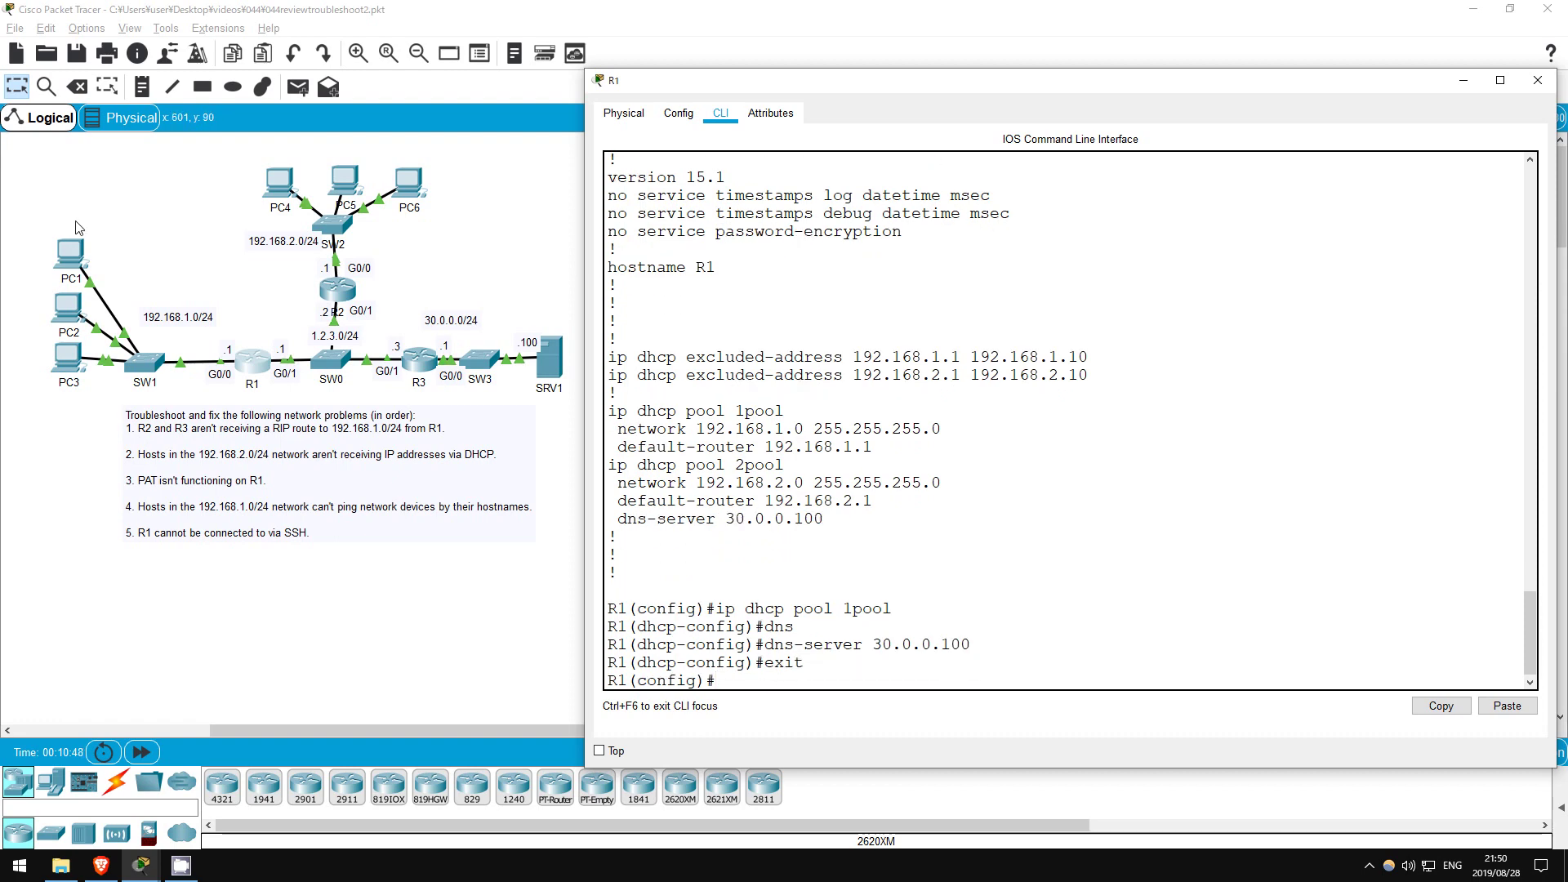
left_click(70, 249)
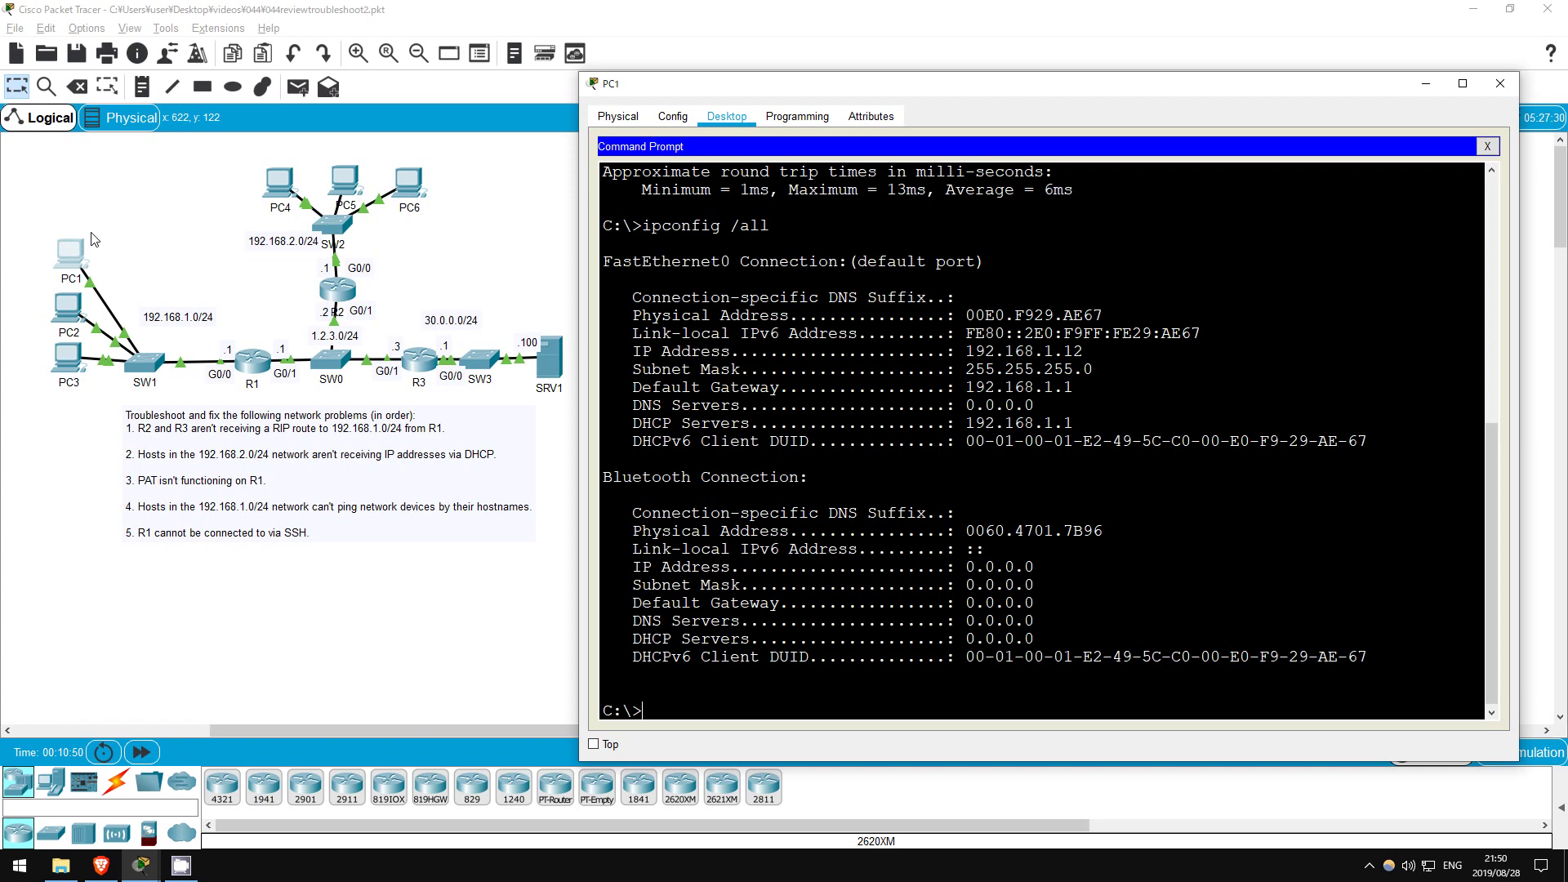
Release and renew PC1's DHCP lease to pick up DNS server 30.0.0.100
type("ipconfig /release")
key("Return")
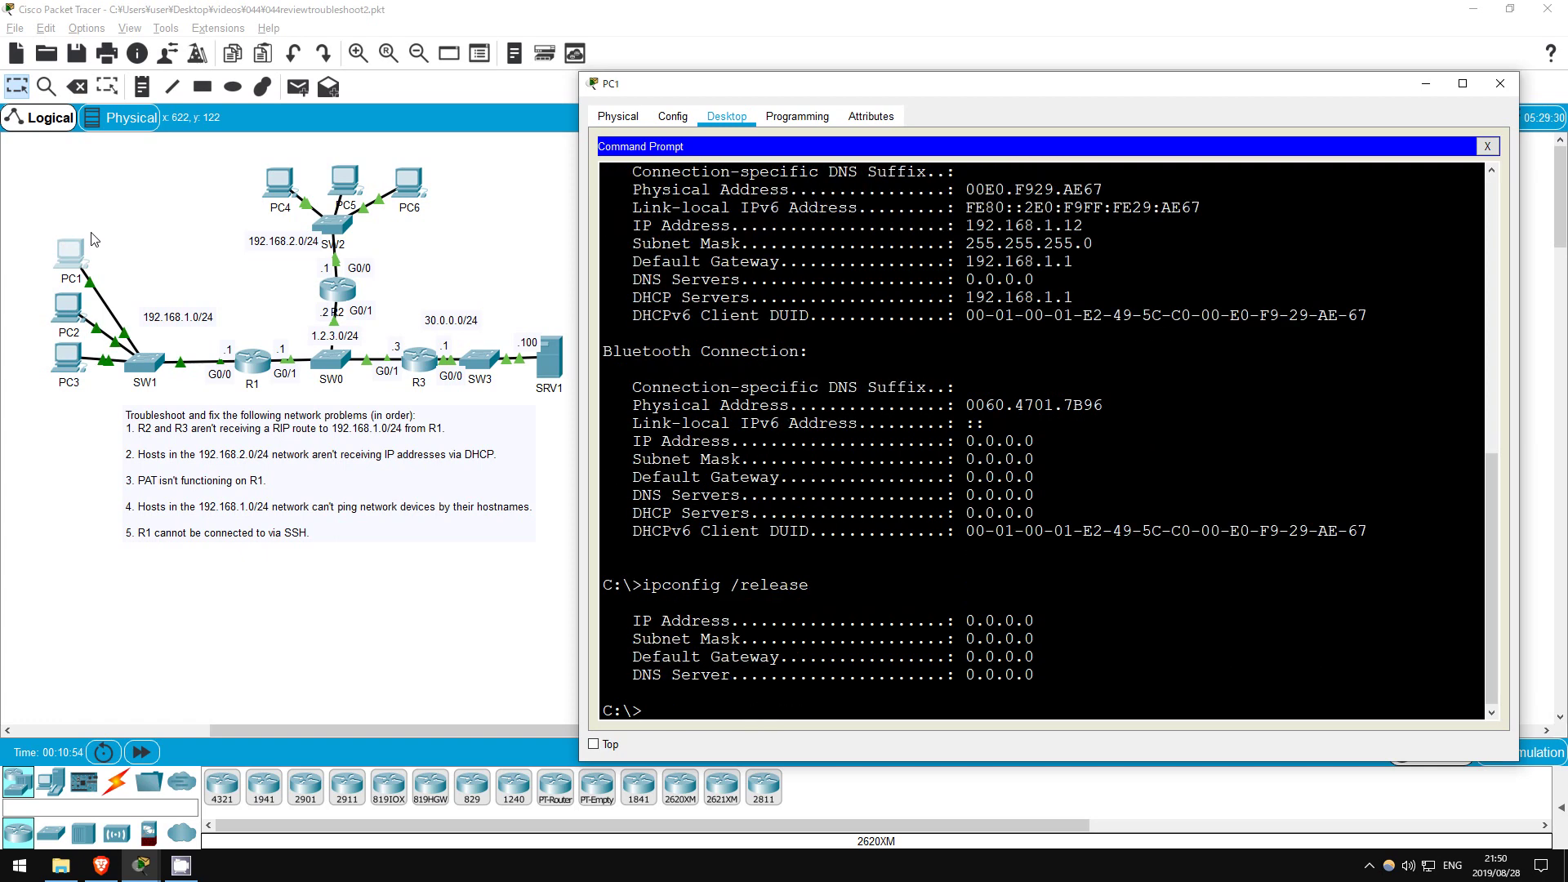
key("Up")
key("BackSpace")
key("BackSpace")
key("BackSpace")
key("BackSpace")
key("BackSpace")
type("new")
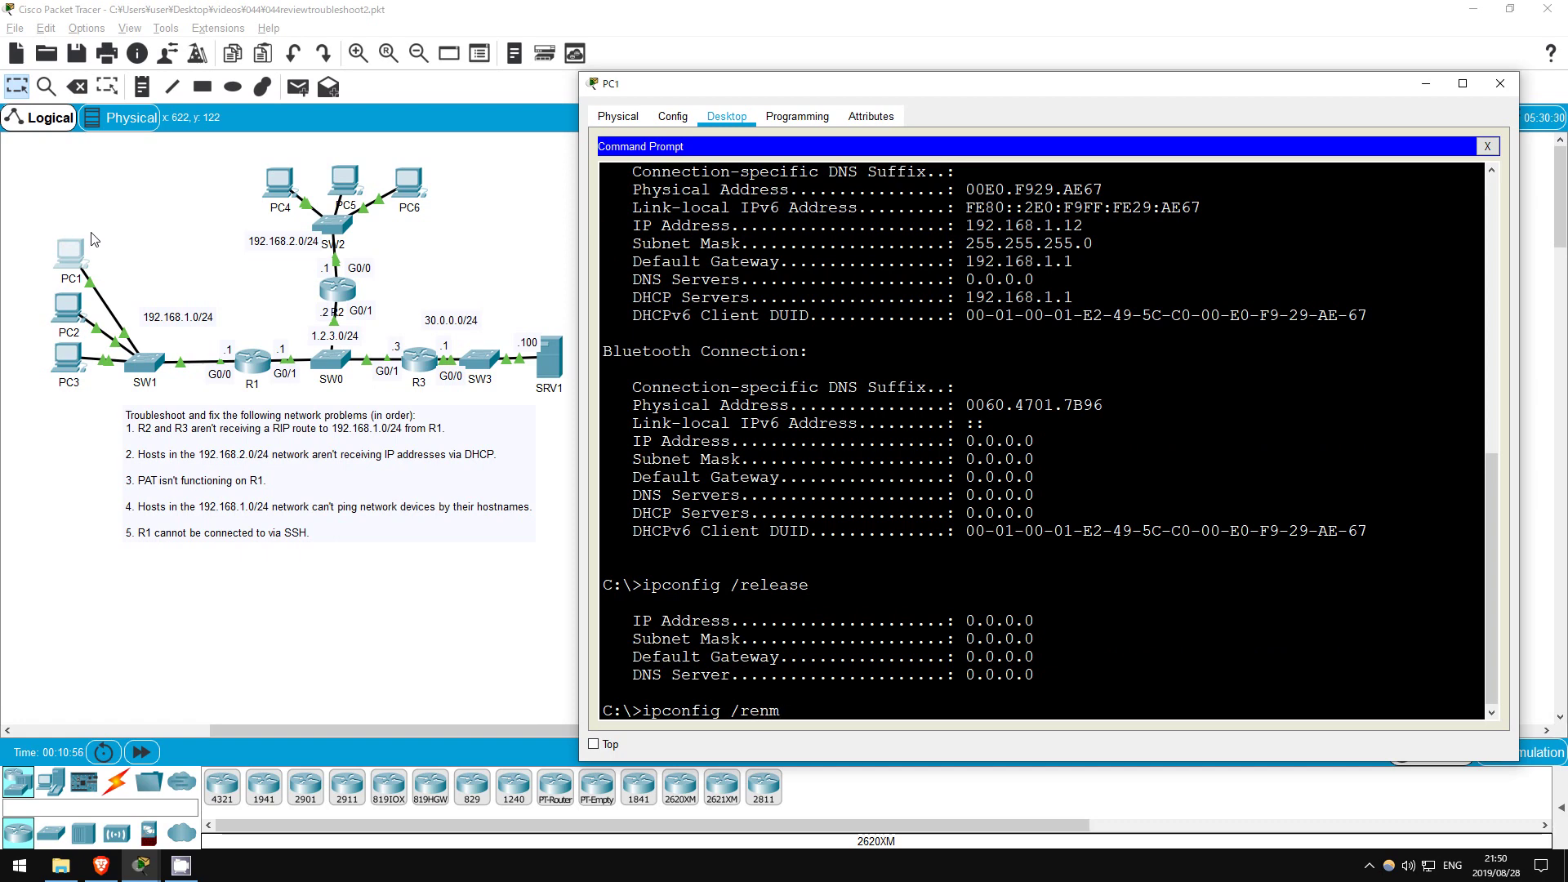
key("Return")
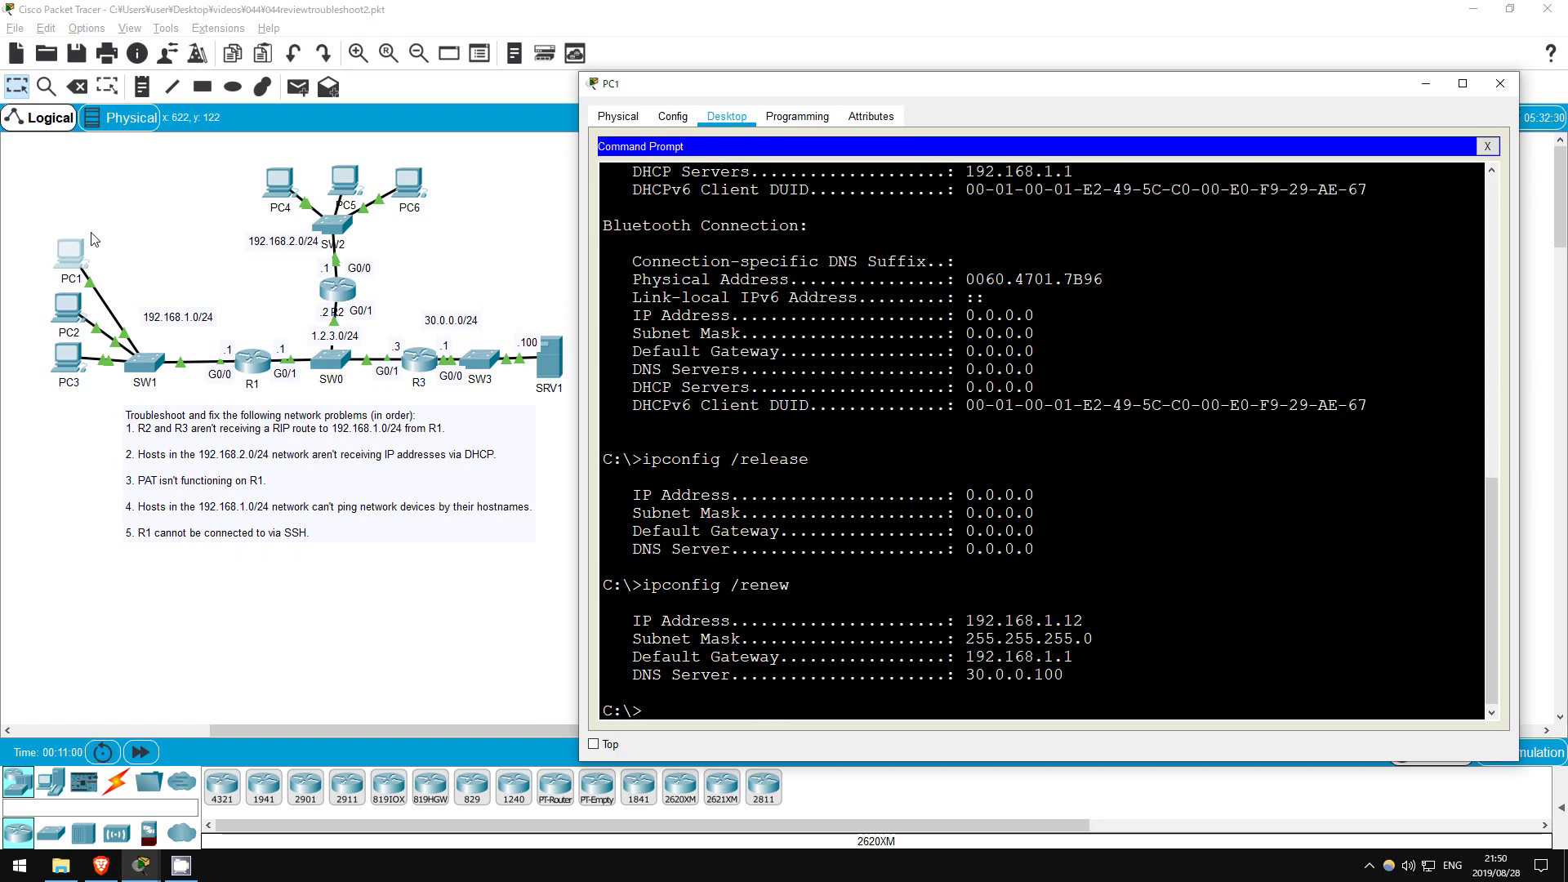
Ping srv1 by name from PC1, resolving to 30.0.0.100 with 0% loss
type("ping srv1")
key("Return")
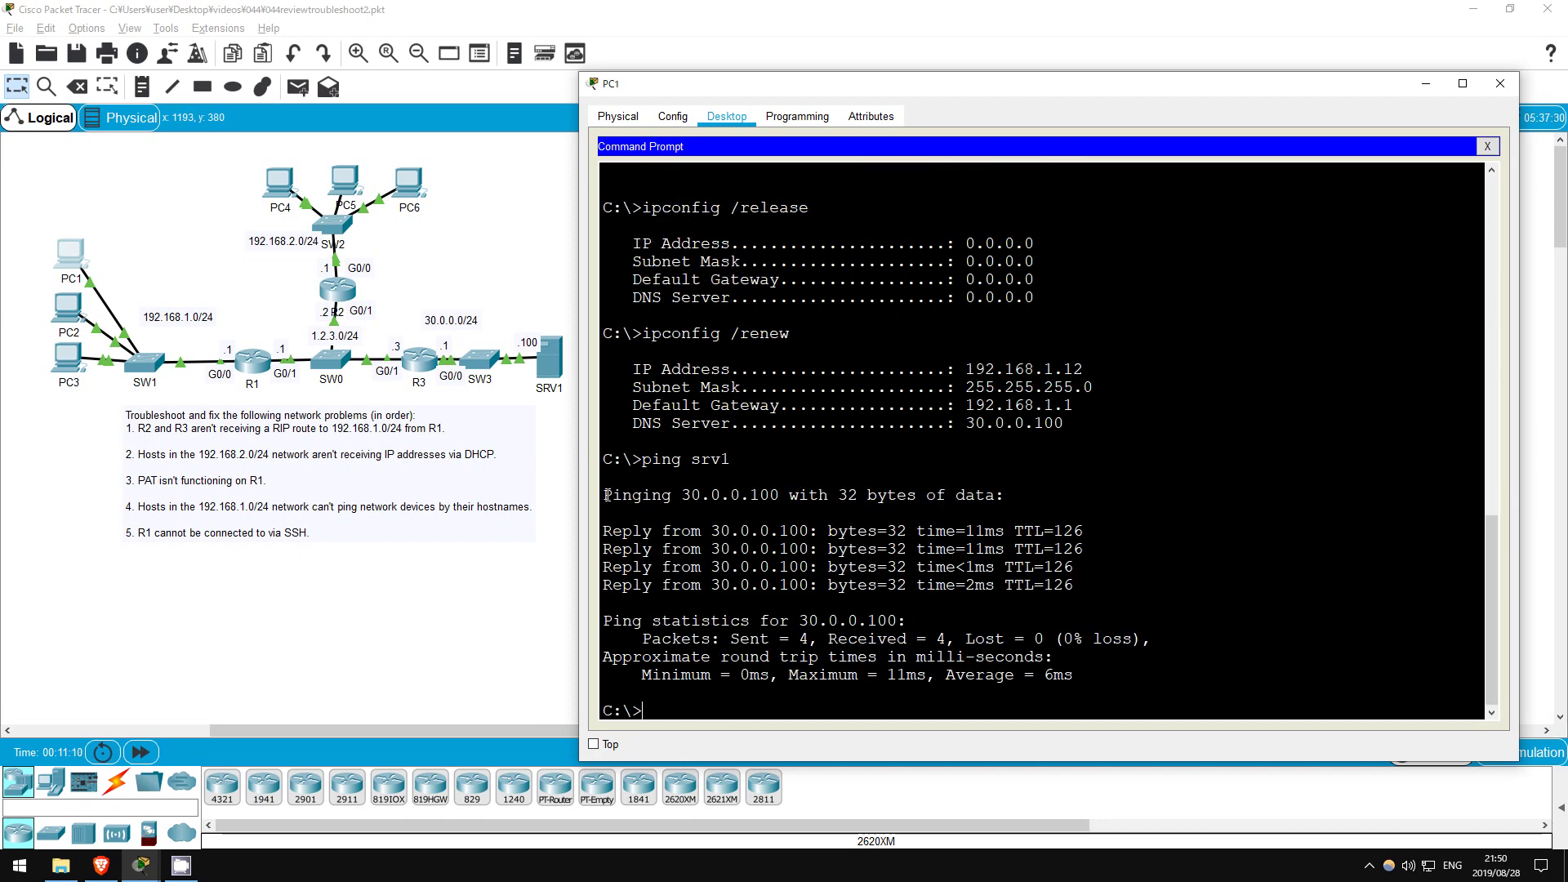
left_click_drag(603, 493, 1250, 678)
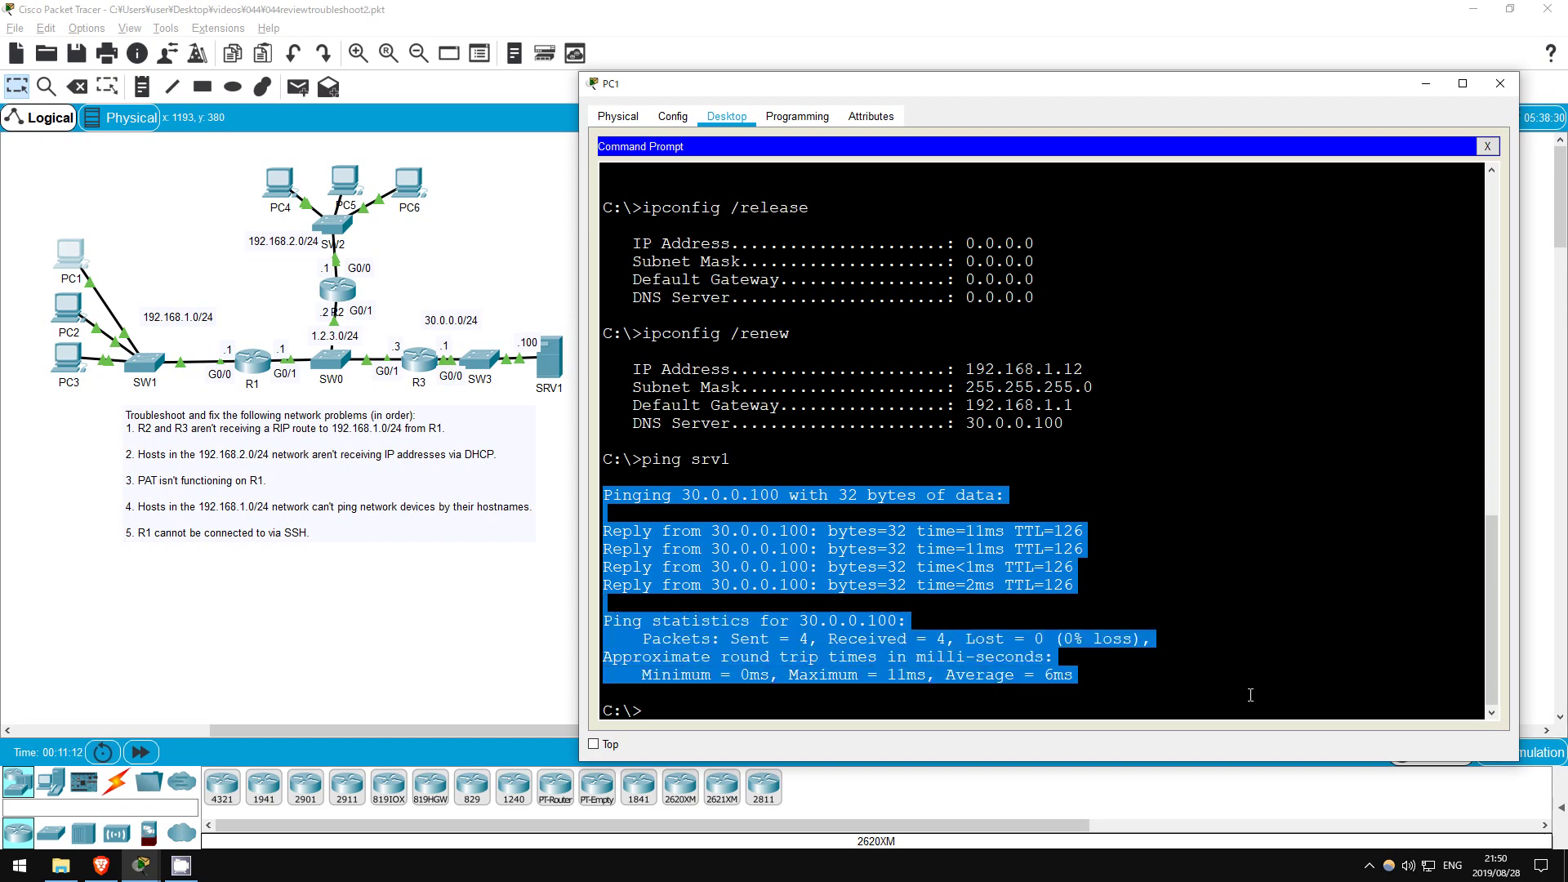
Attempt 'ssh -l cisco 192.168.1.1' from PC1 and see the connection closed
left_click(676, 709)
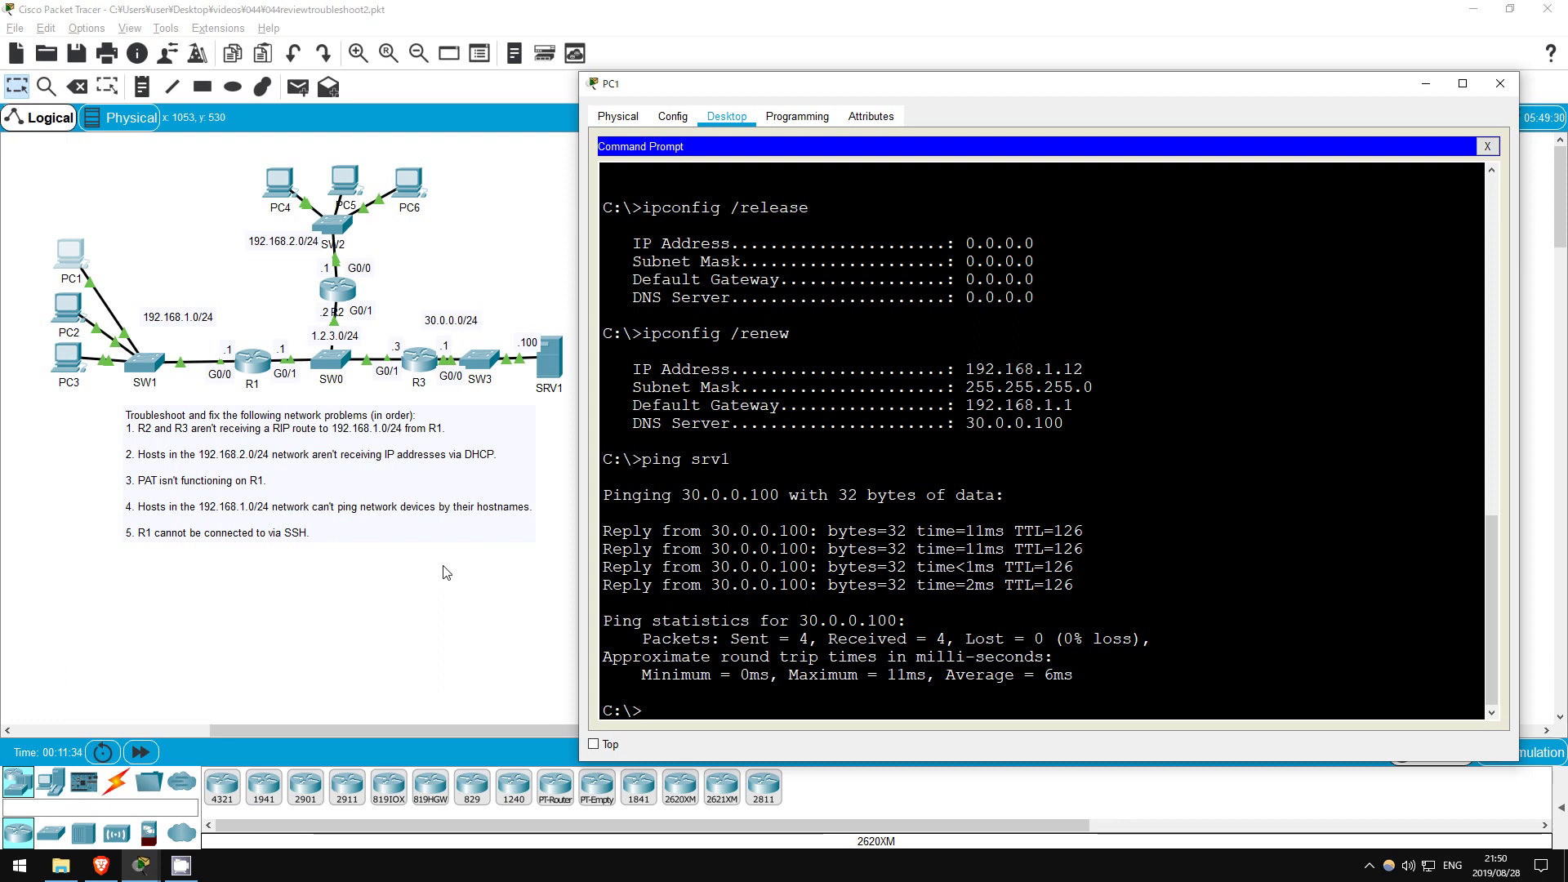
type("ssh -l cisco 192.168")
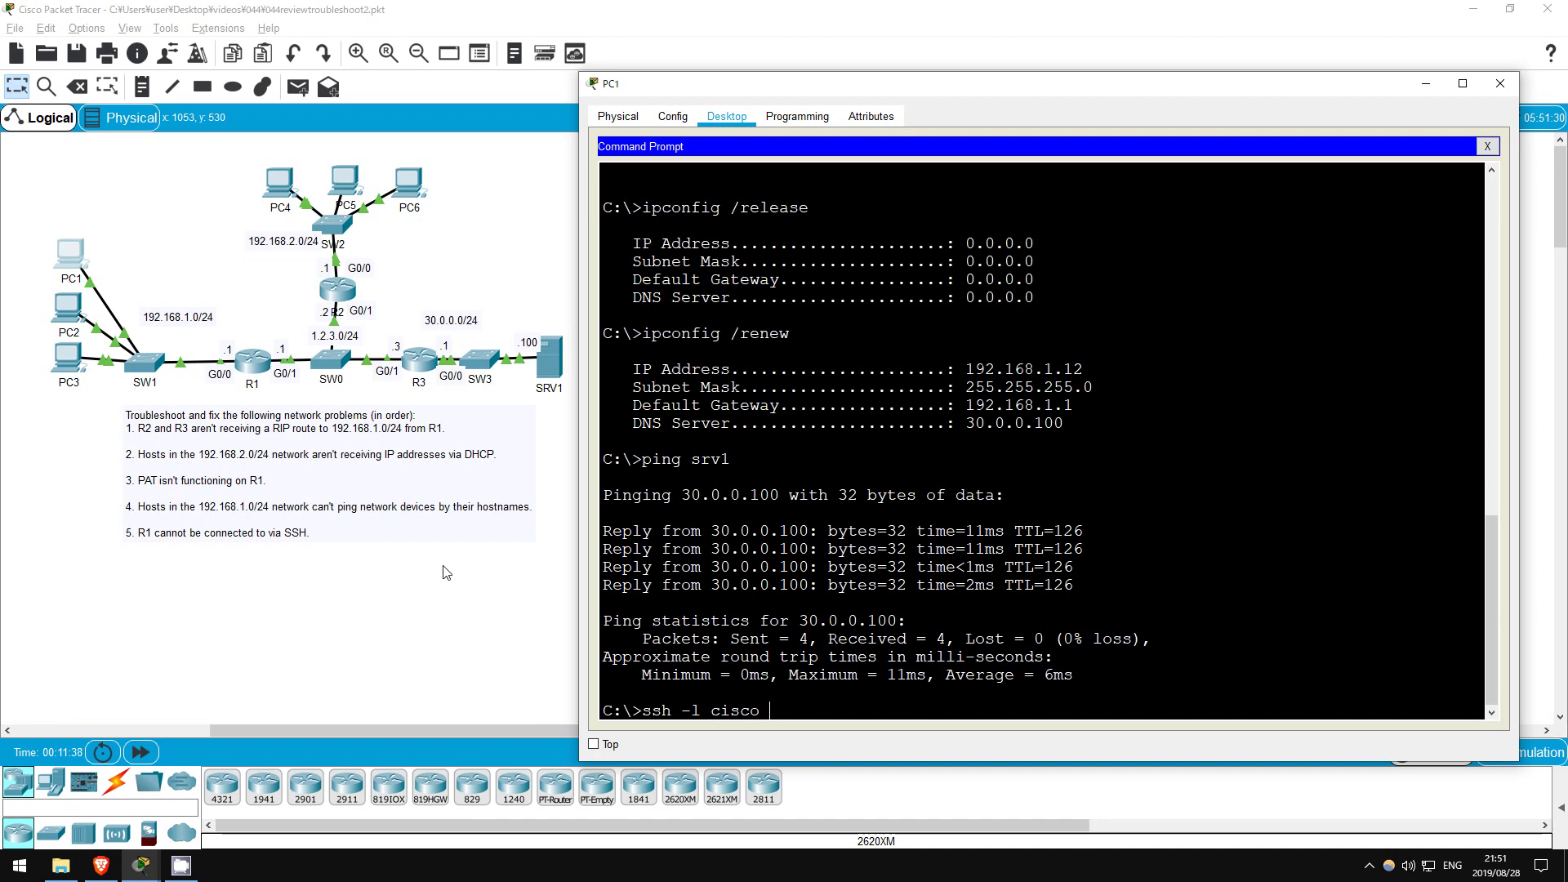
type(".1.1")
key("Return")
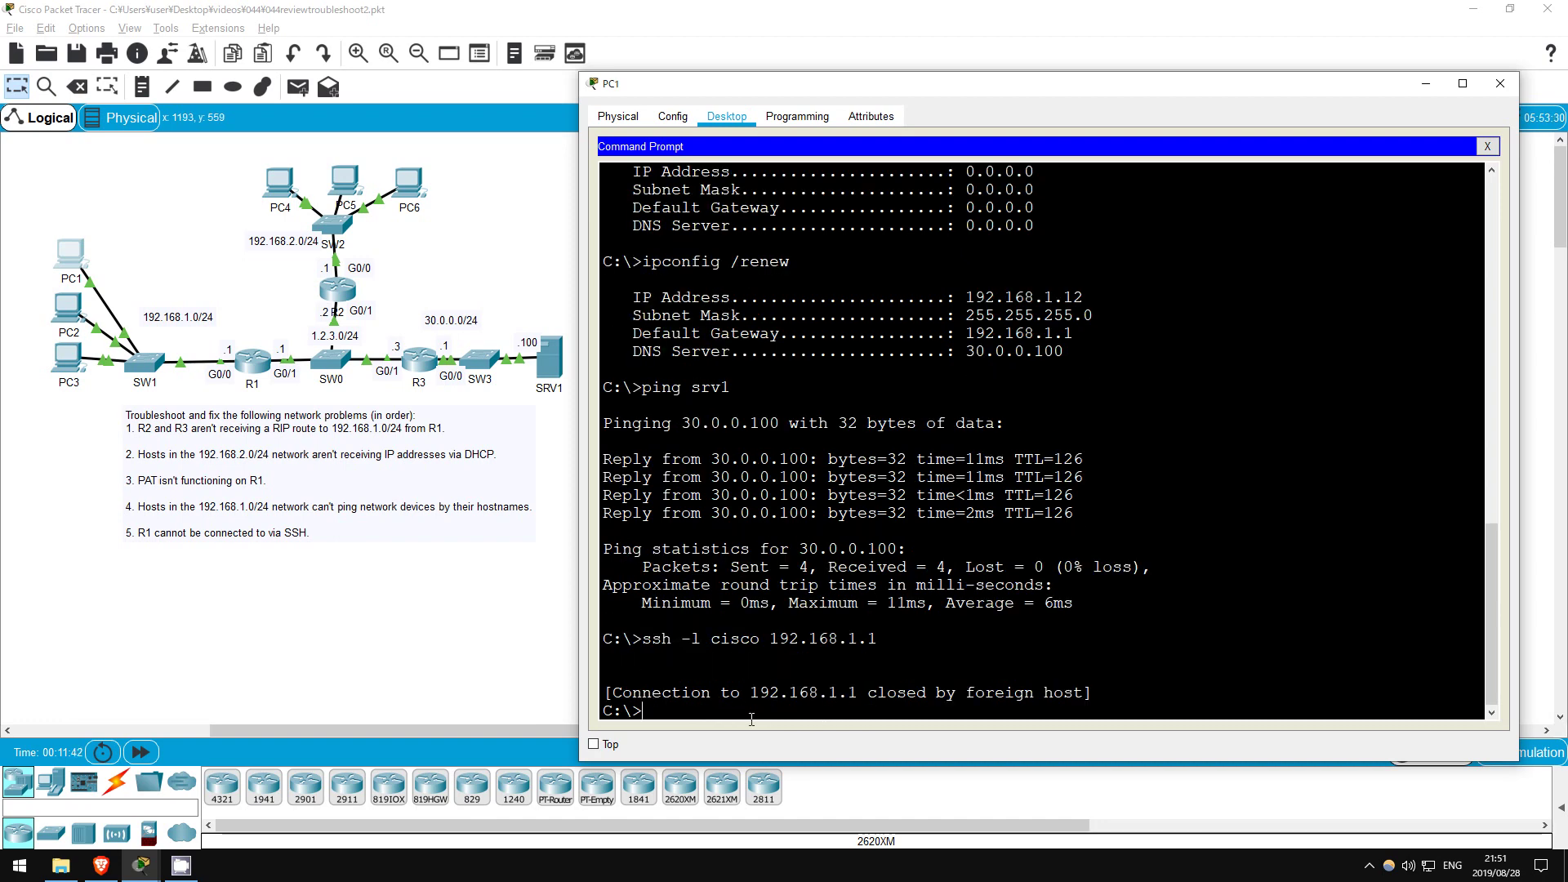
left_click_drag(604, 693, 1128, 690)
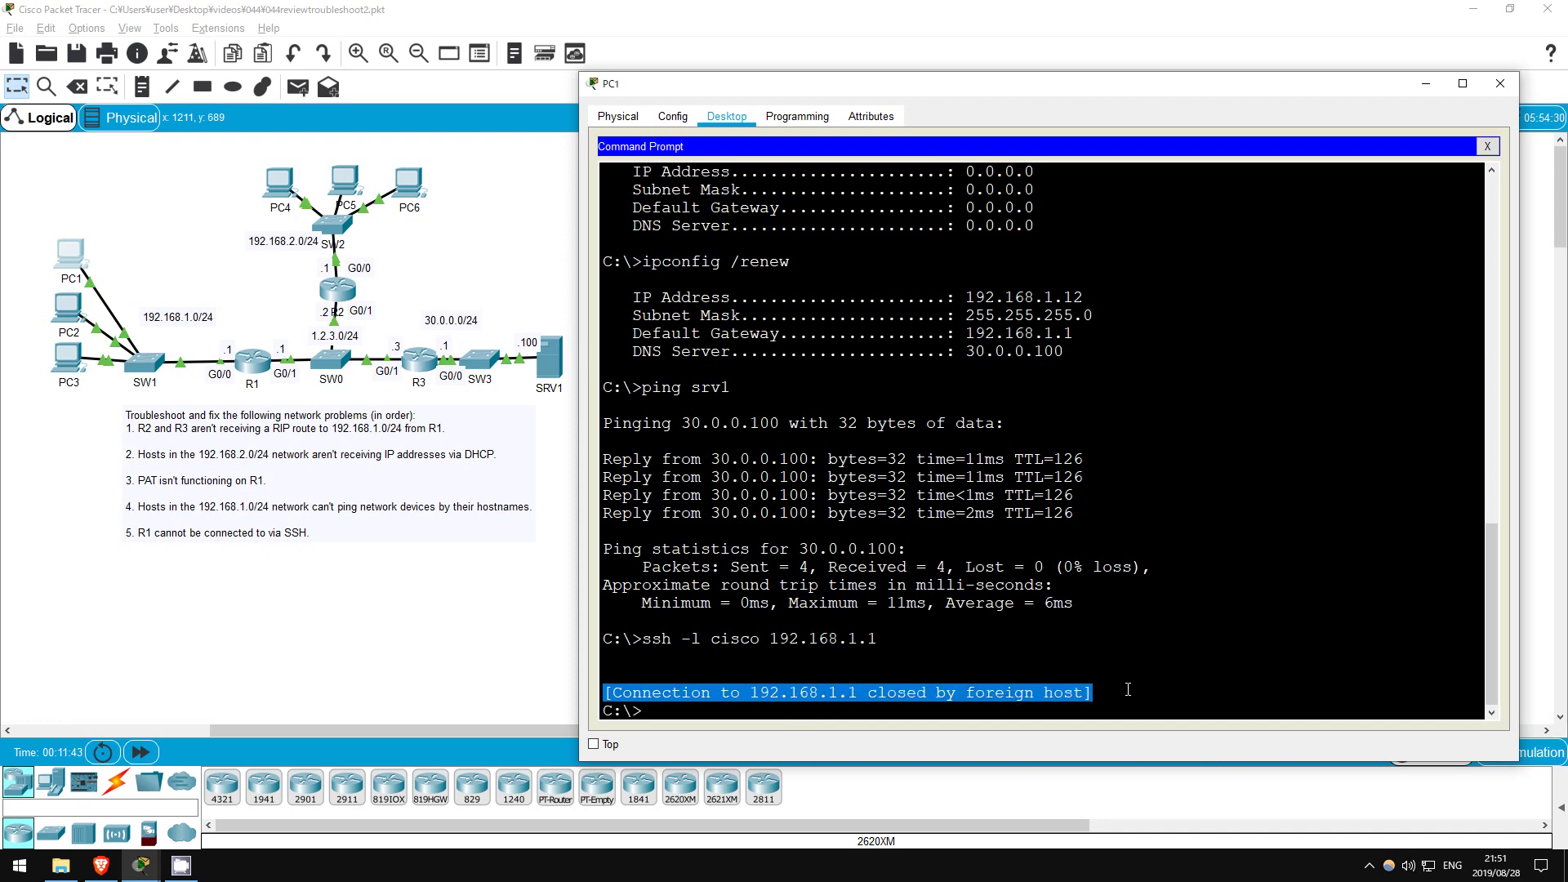
left_click(728, 707)
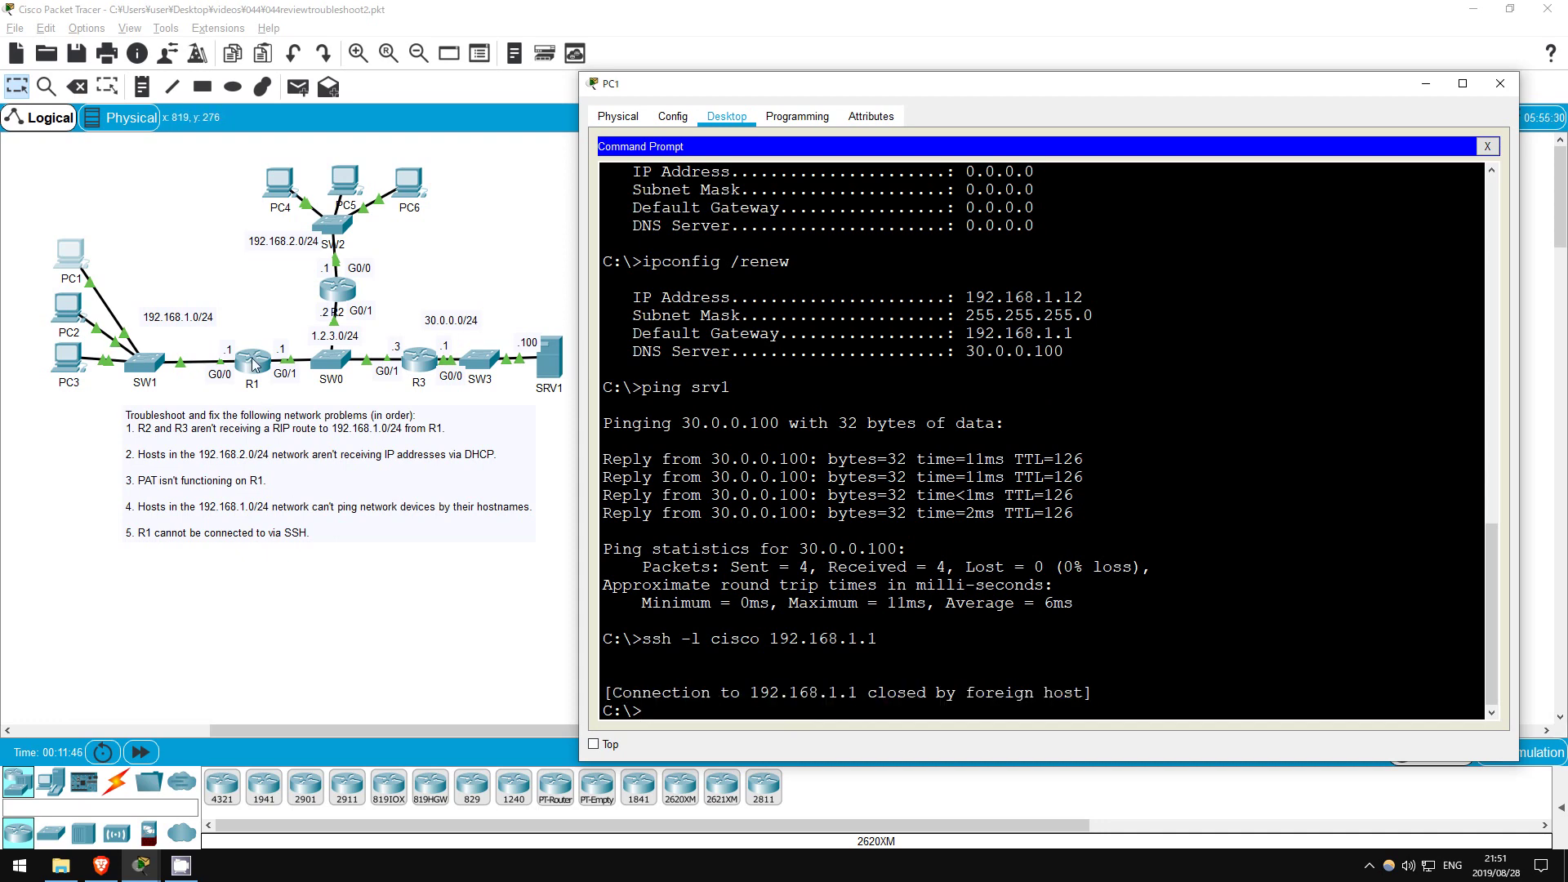
left_click(254, 365)
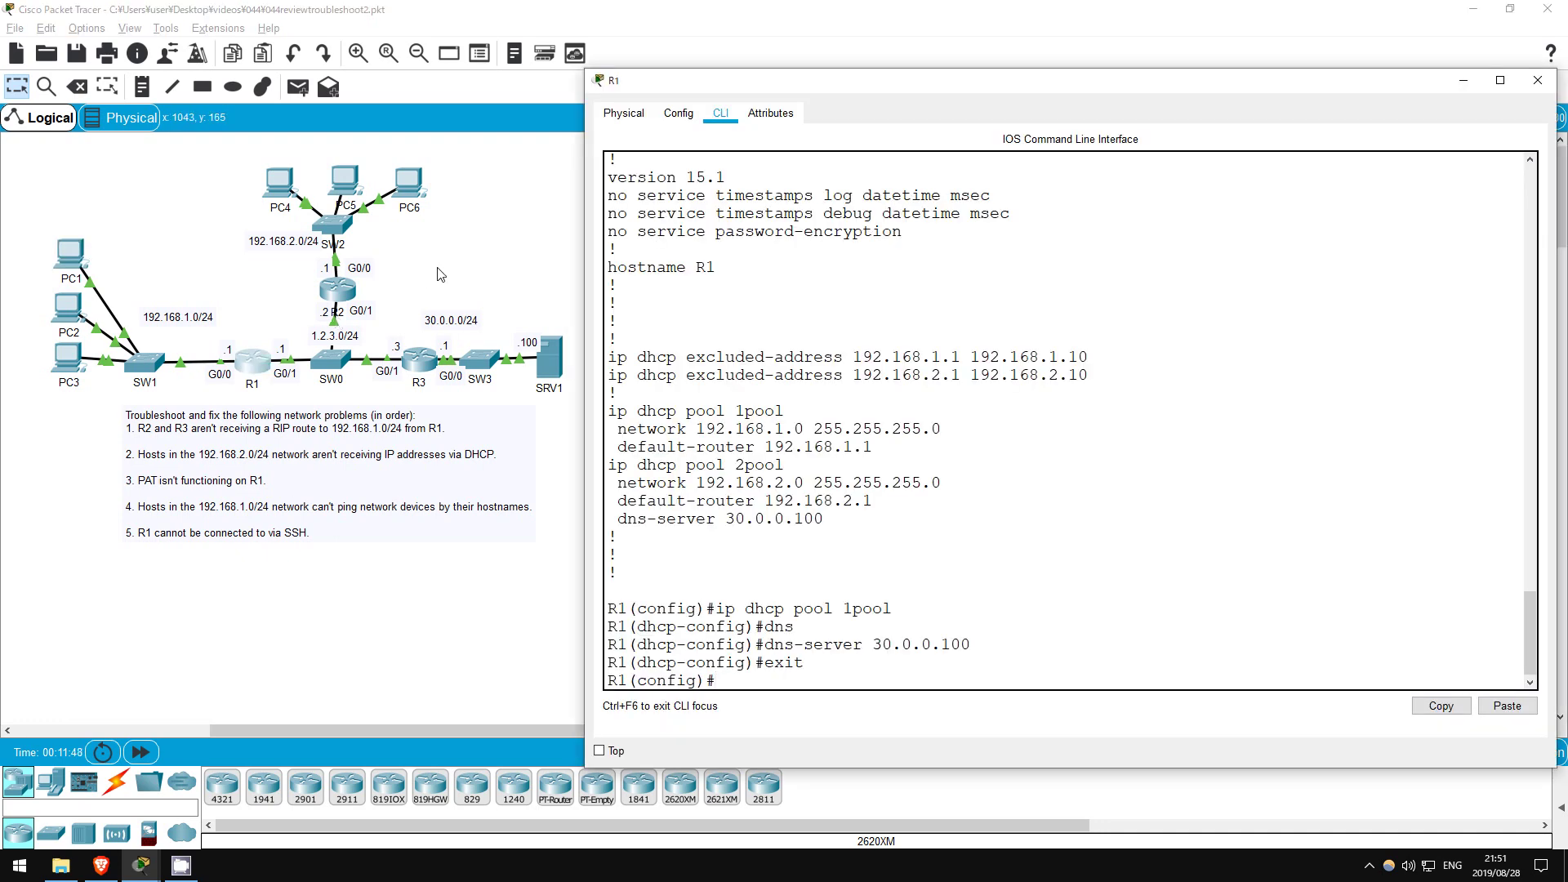
Display R1's line configuration, showing the VTY lines allow only telnet
type("do sh run | begin line")
key("Return")
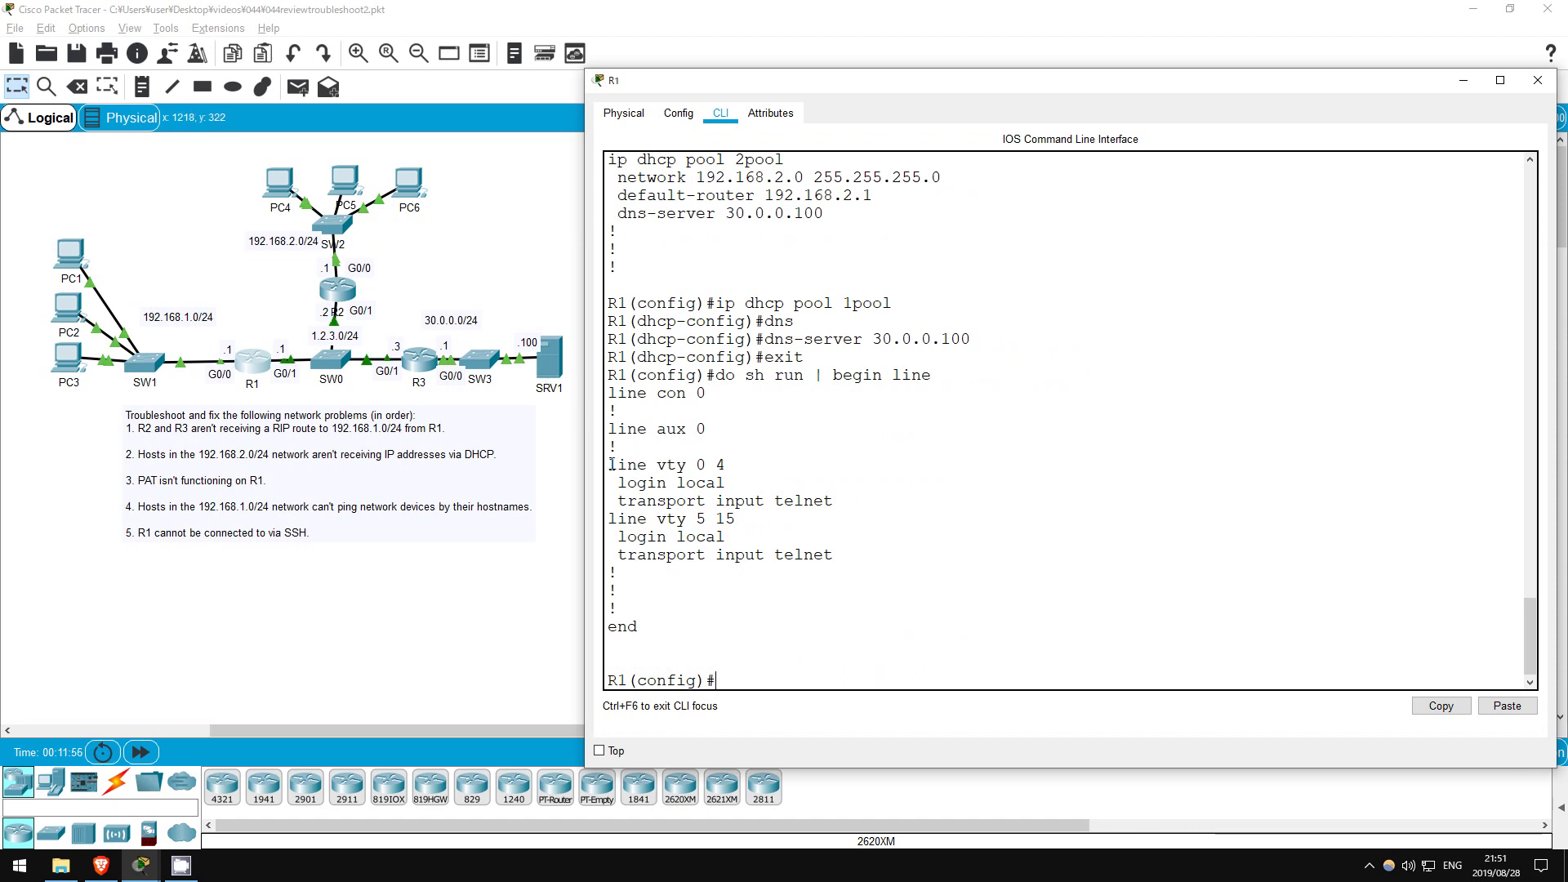
left_click_drag(610, 464, 891, 559)
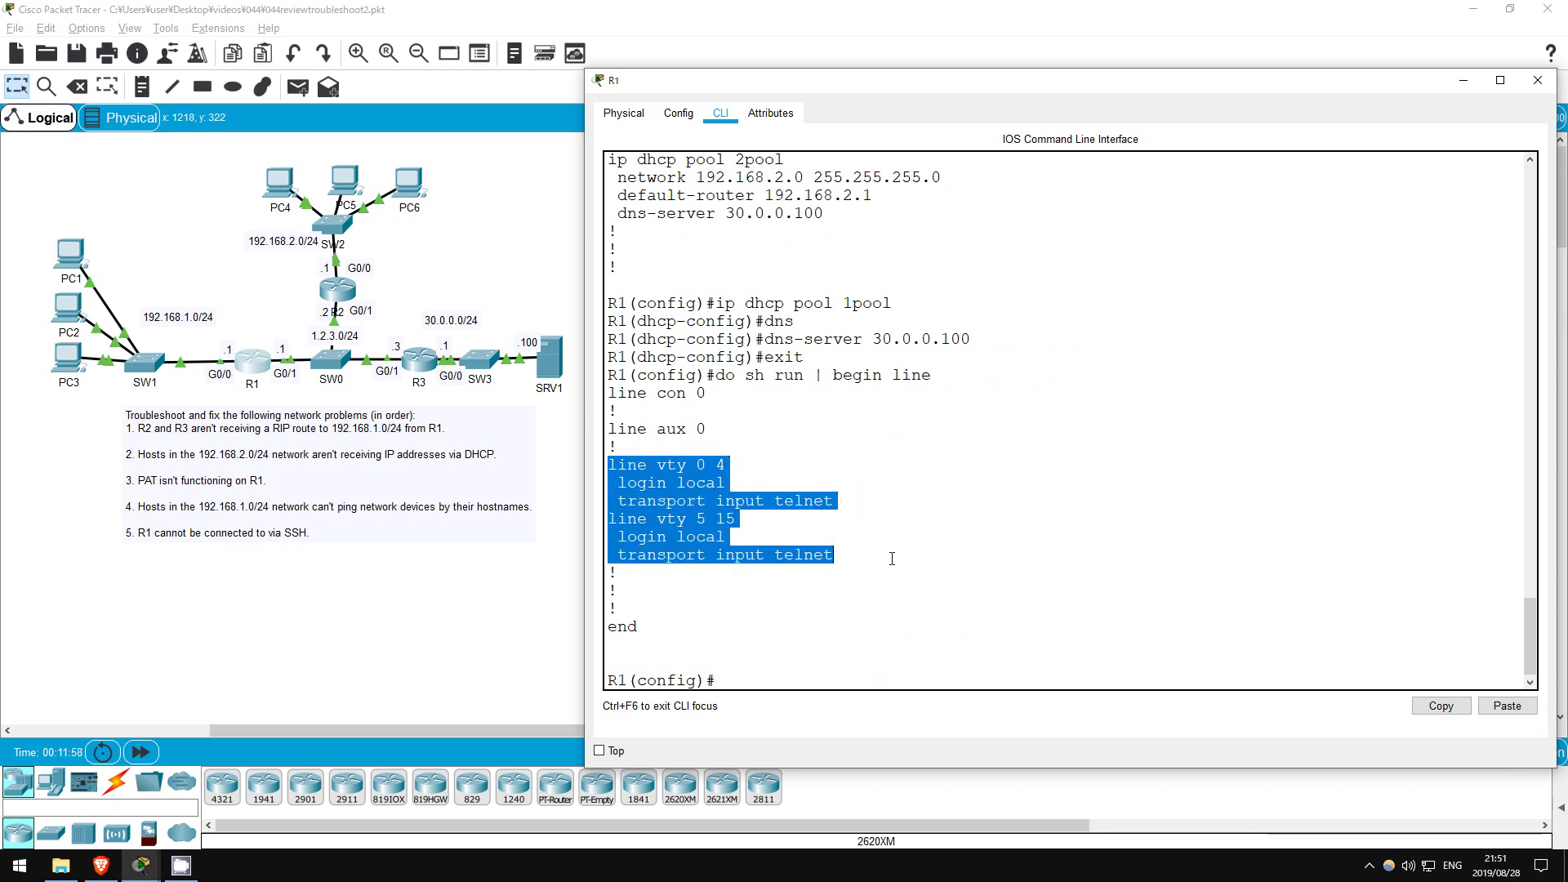
left_click(740, 684)
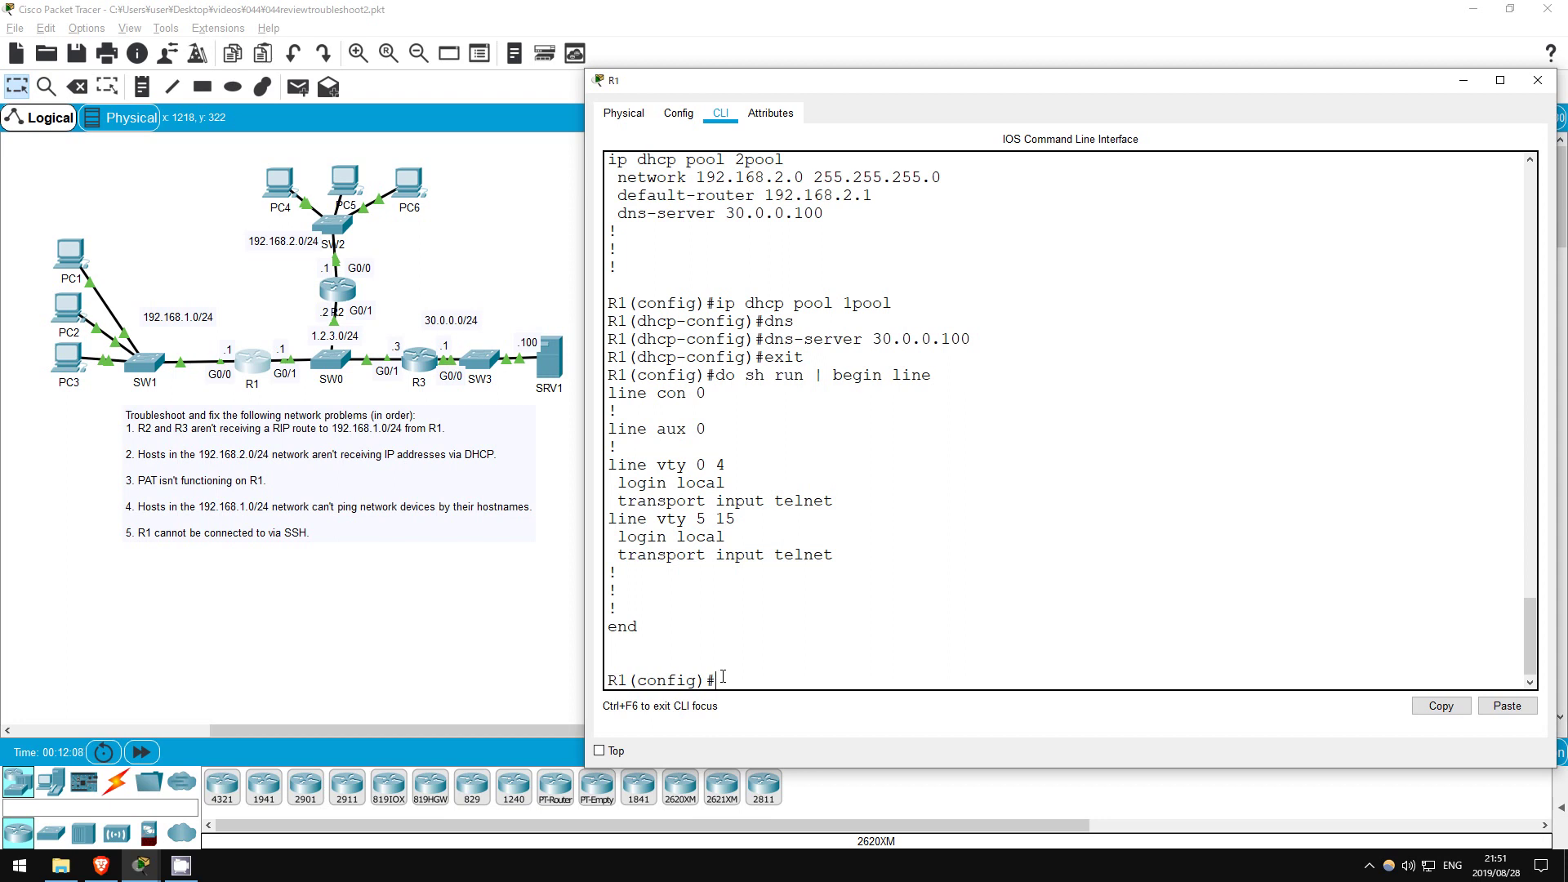
Set 'transport input ssh' on R1's VTY lines 0 to 15
type("liv")
type("ne vty 0 15")
key("Return")
type("trans")
key("Tab")
type("inpt")
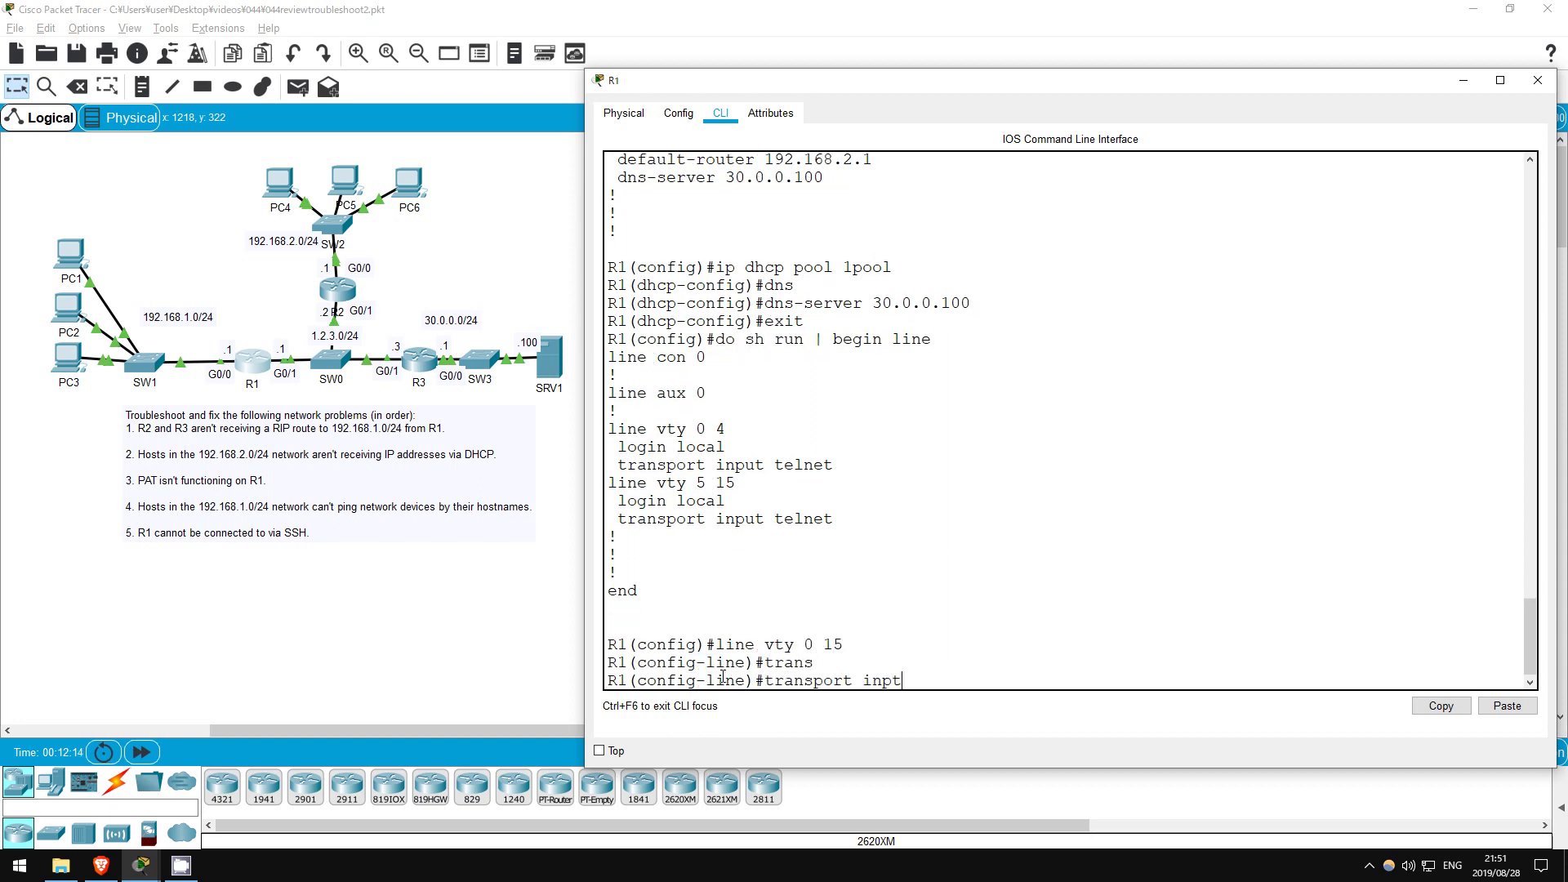
key("Tab")
key("BackSpace")
key("Tab")
type("ssh")
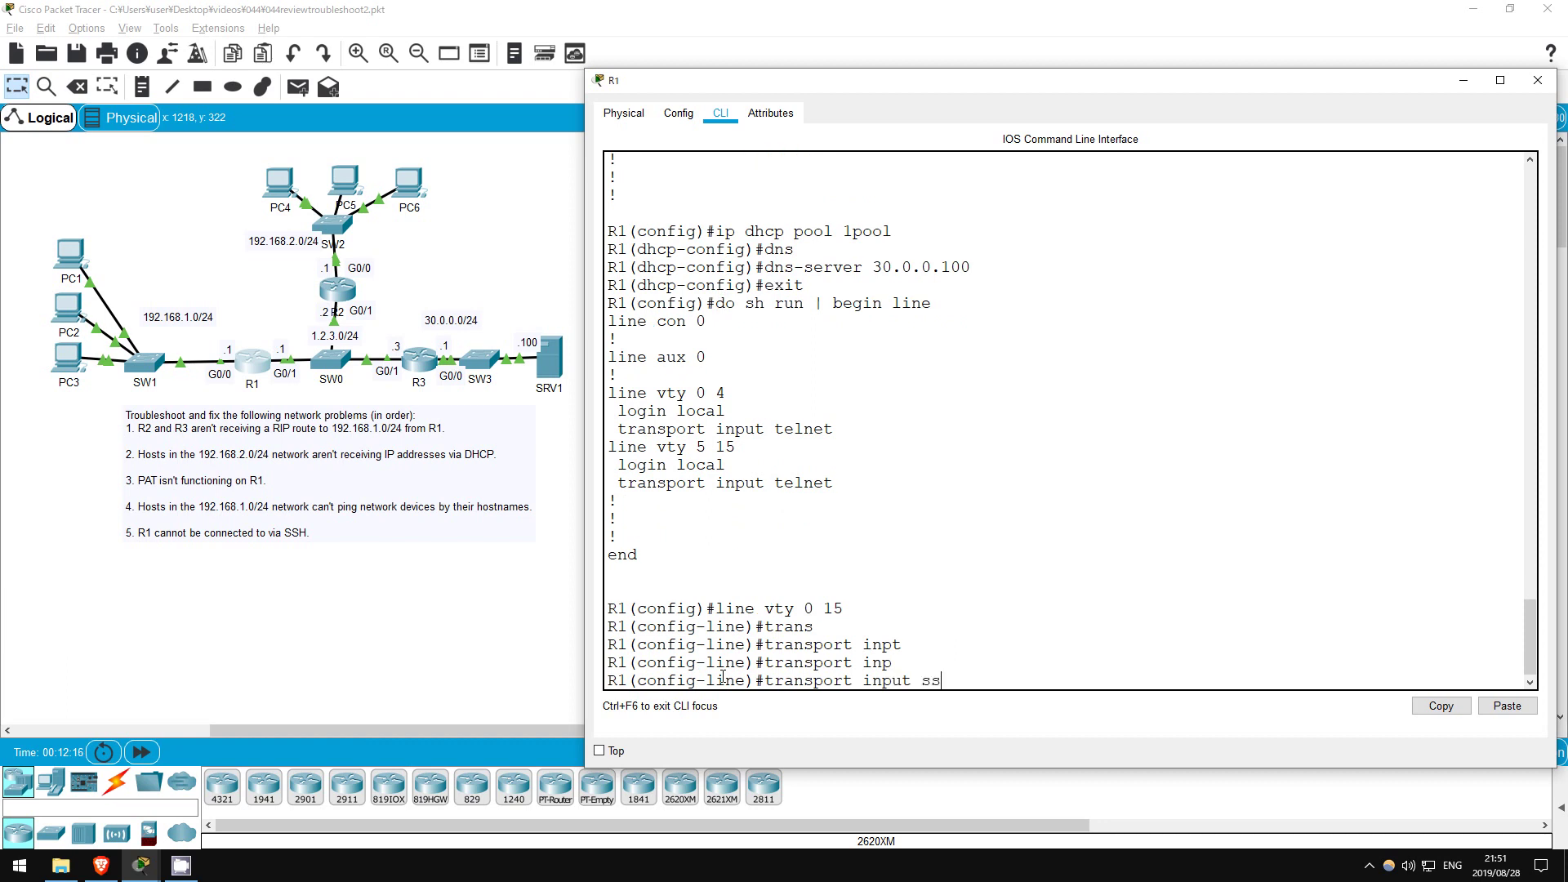
key("Return")
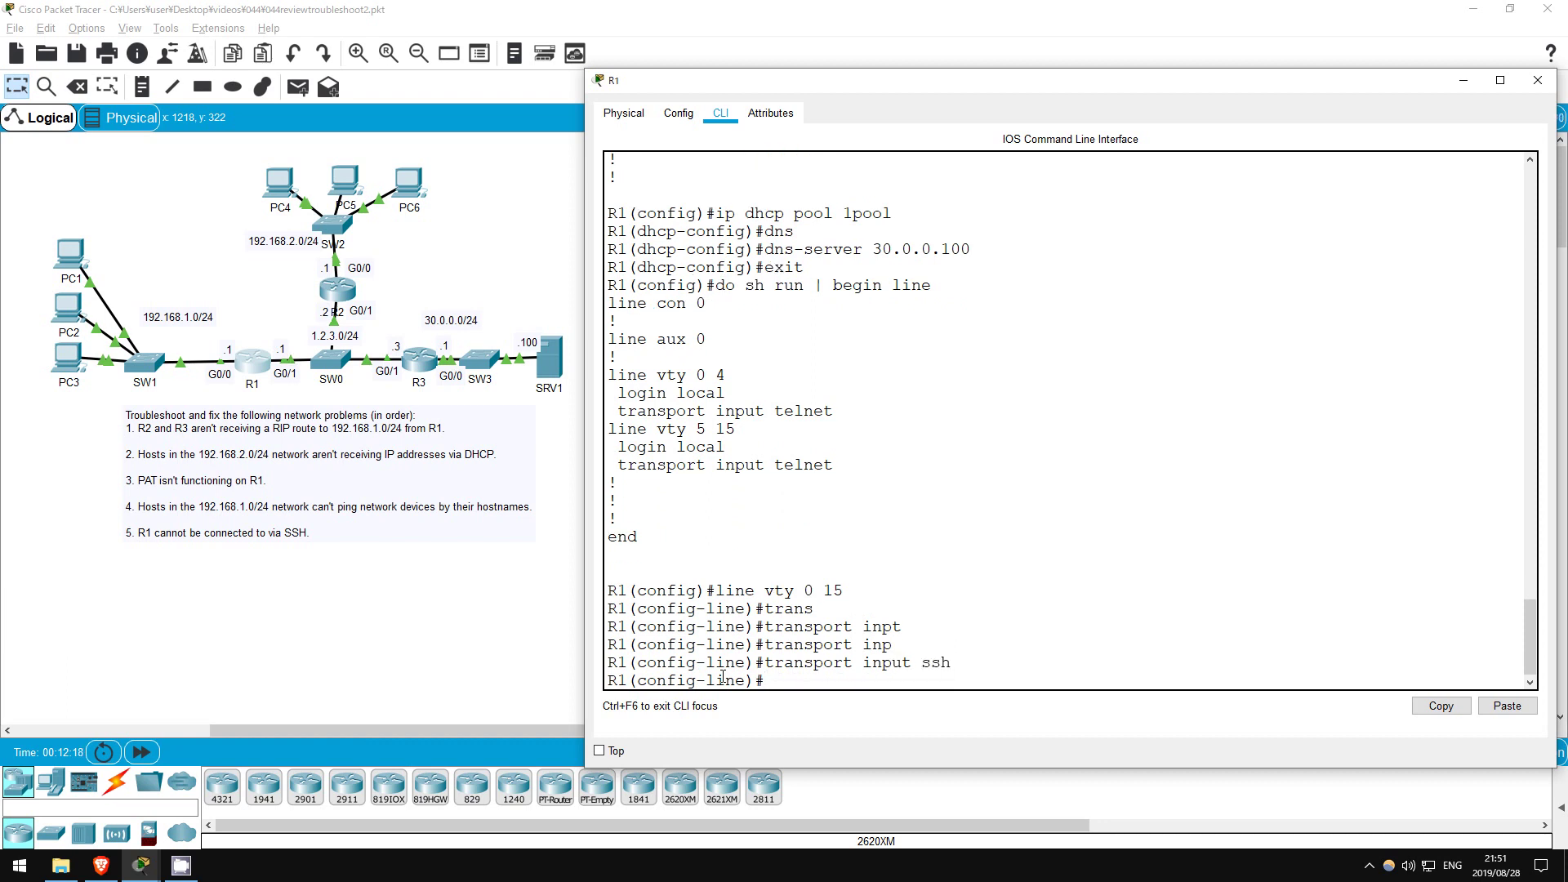
Retry the SSH login from PC1 to 192.168.1.1, enter the password, and reach R1>
scroll(722, 676, "up", 1)
left_click(245, 623)
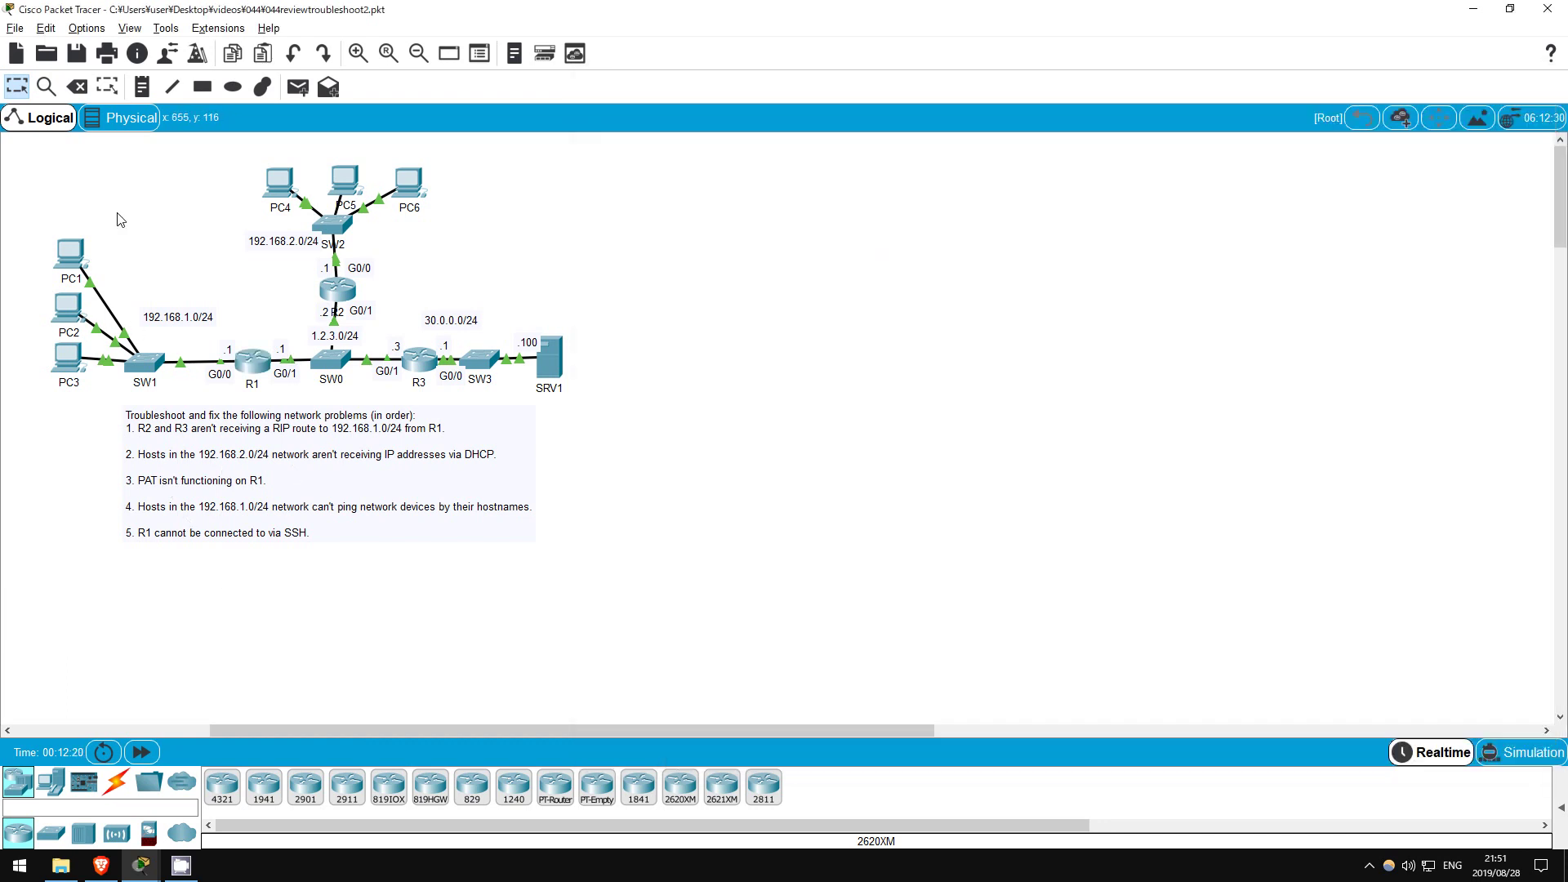
left_click(82, 253)
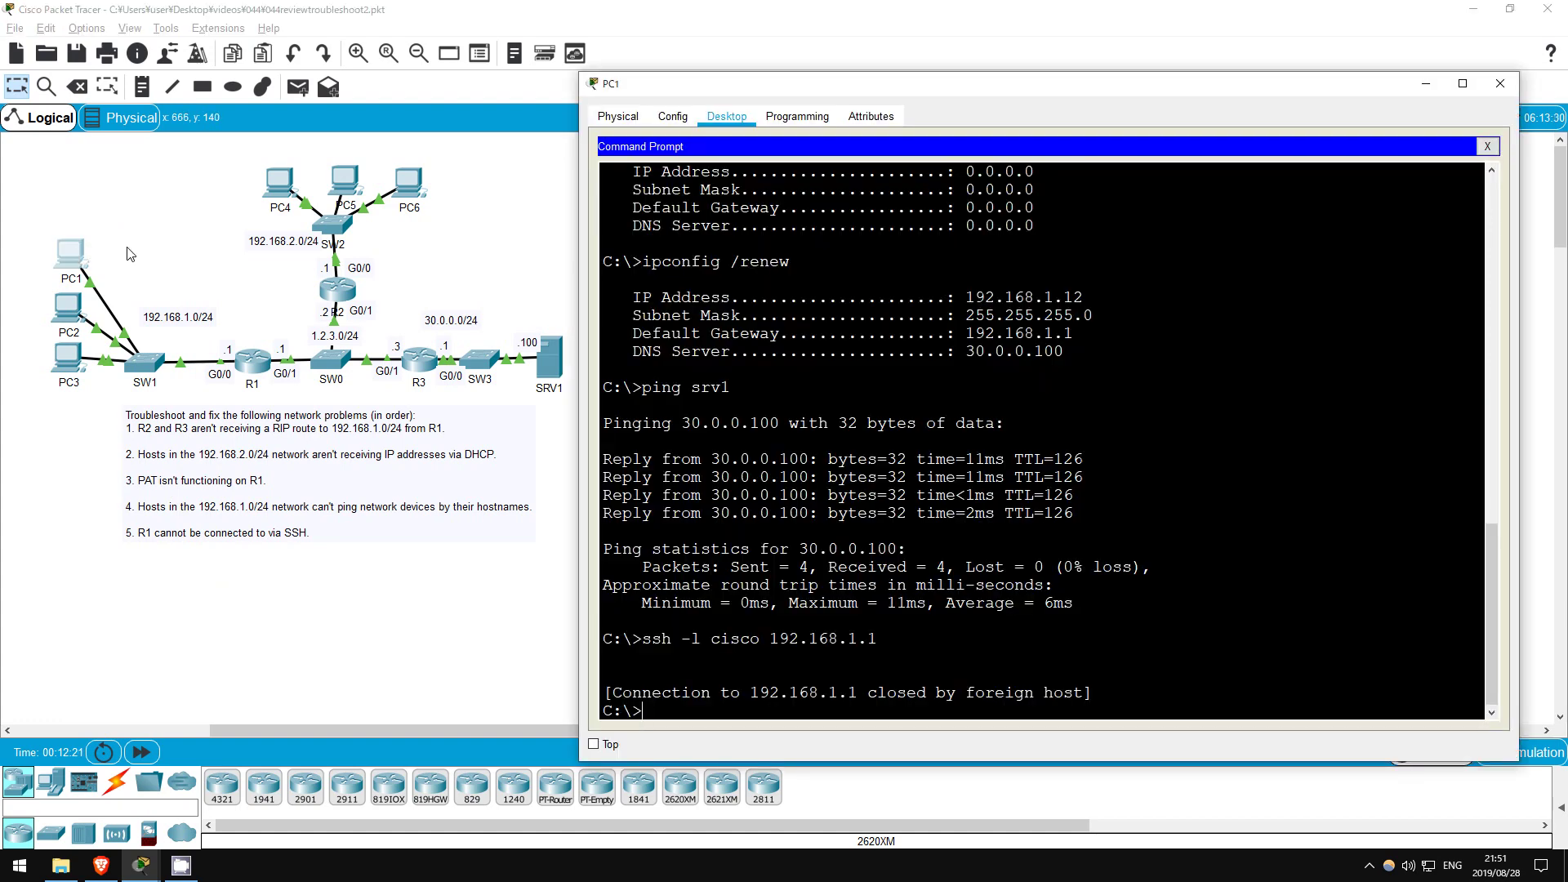
key("Up")
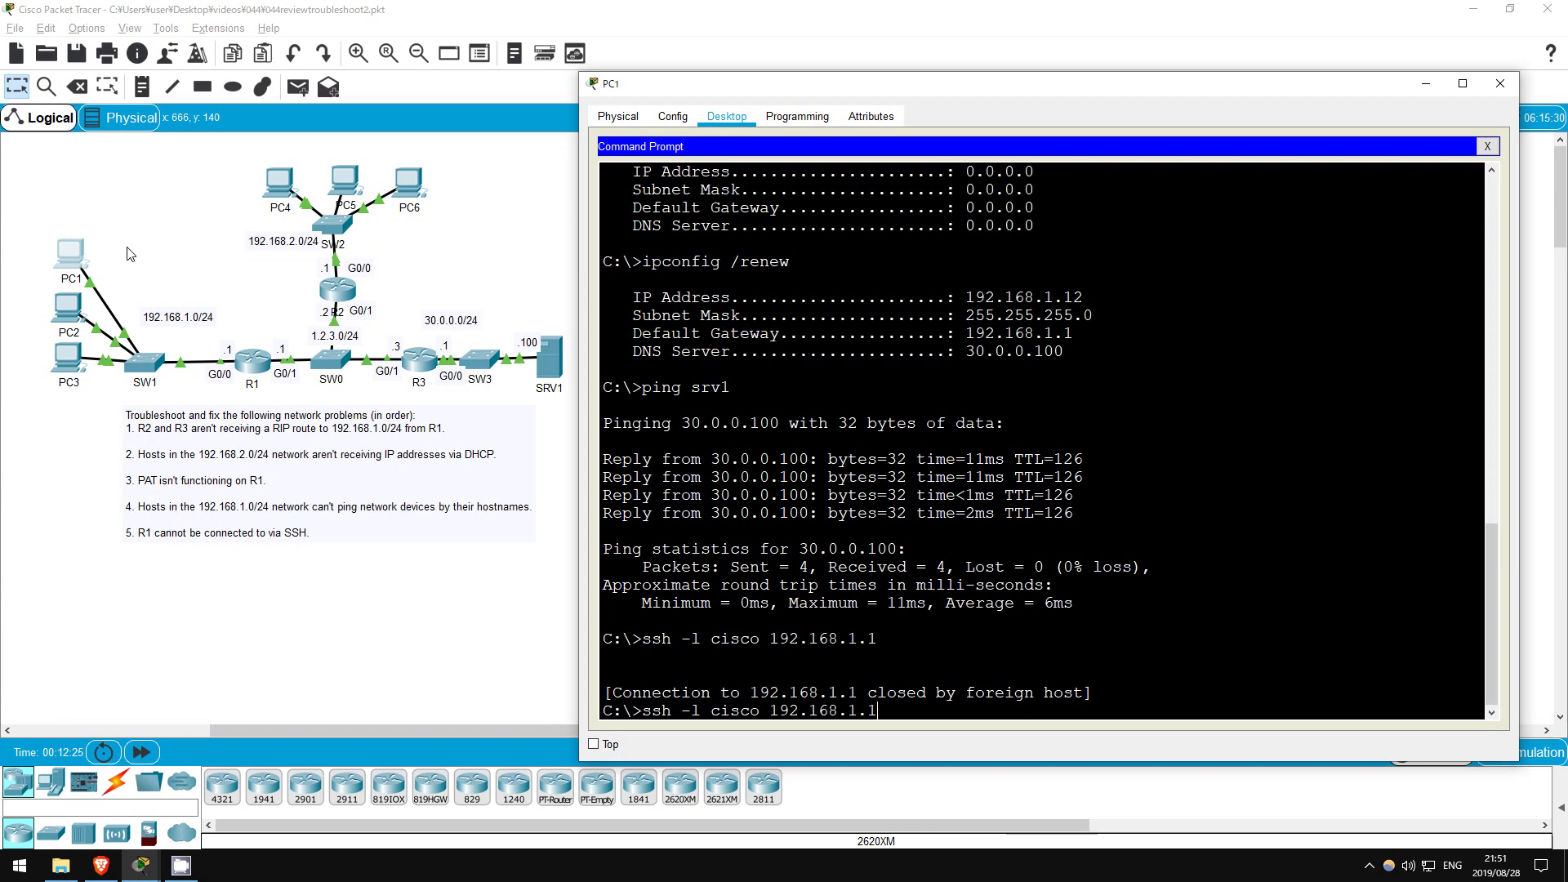
key("Return")
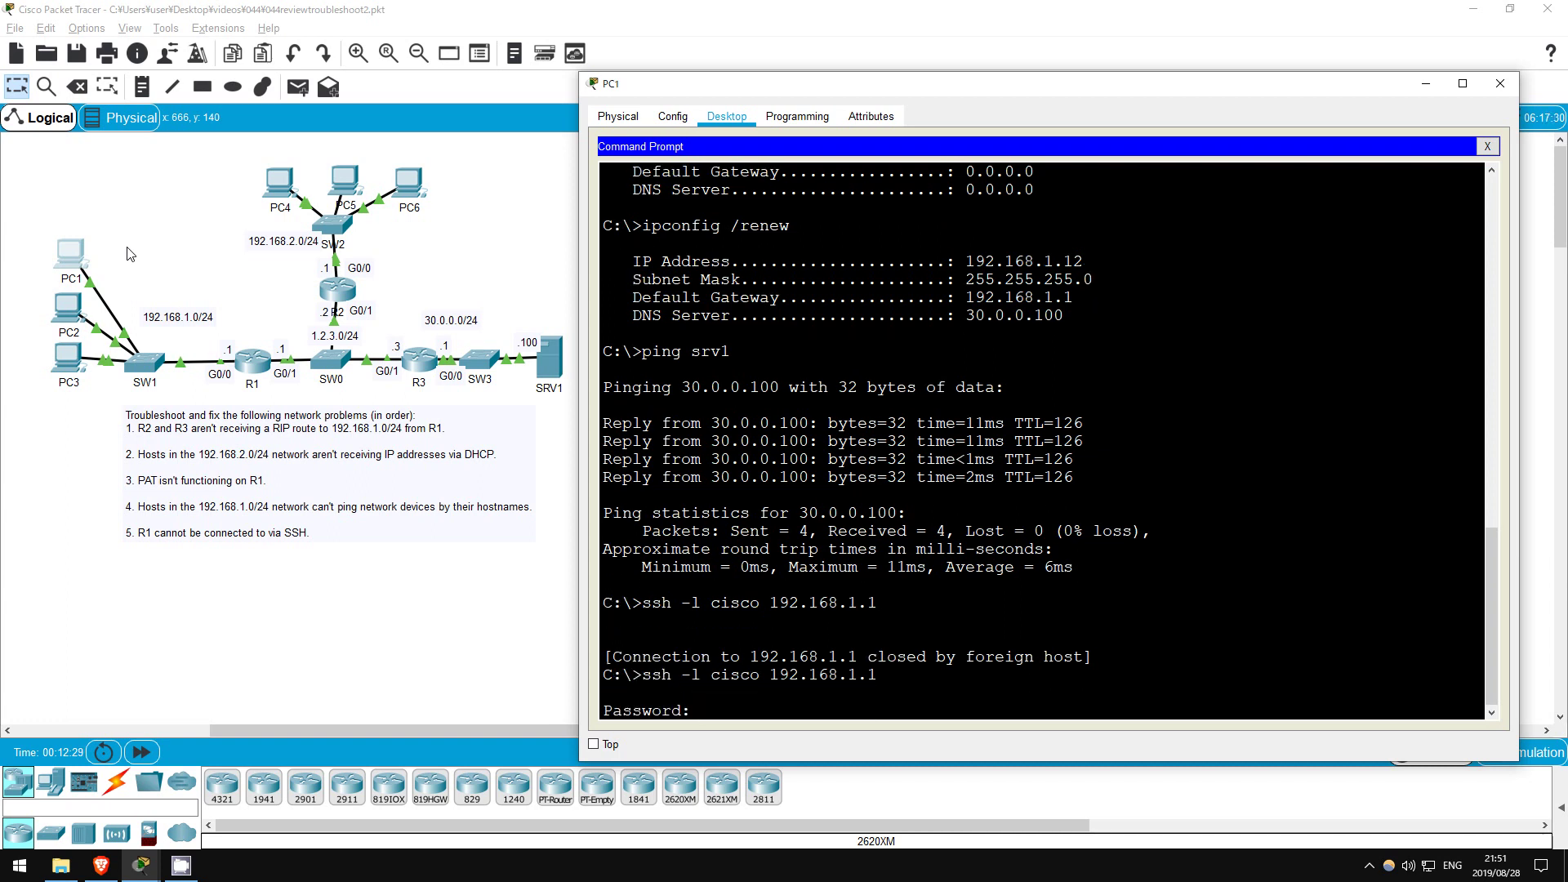
key("Return")
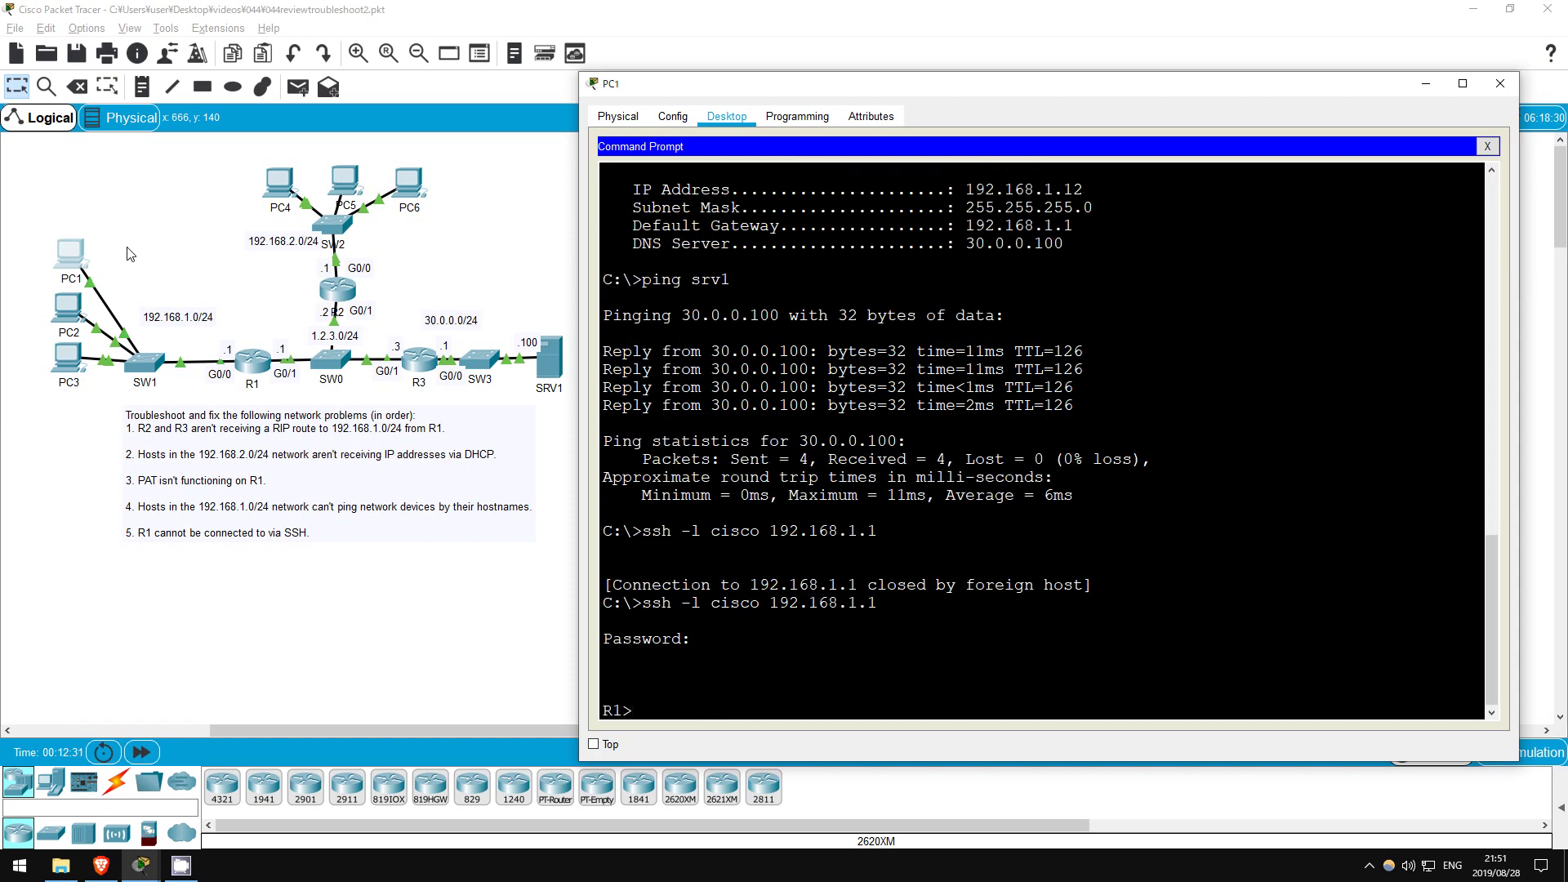
key("Return")
key("Return")
key("Return")
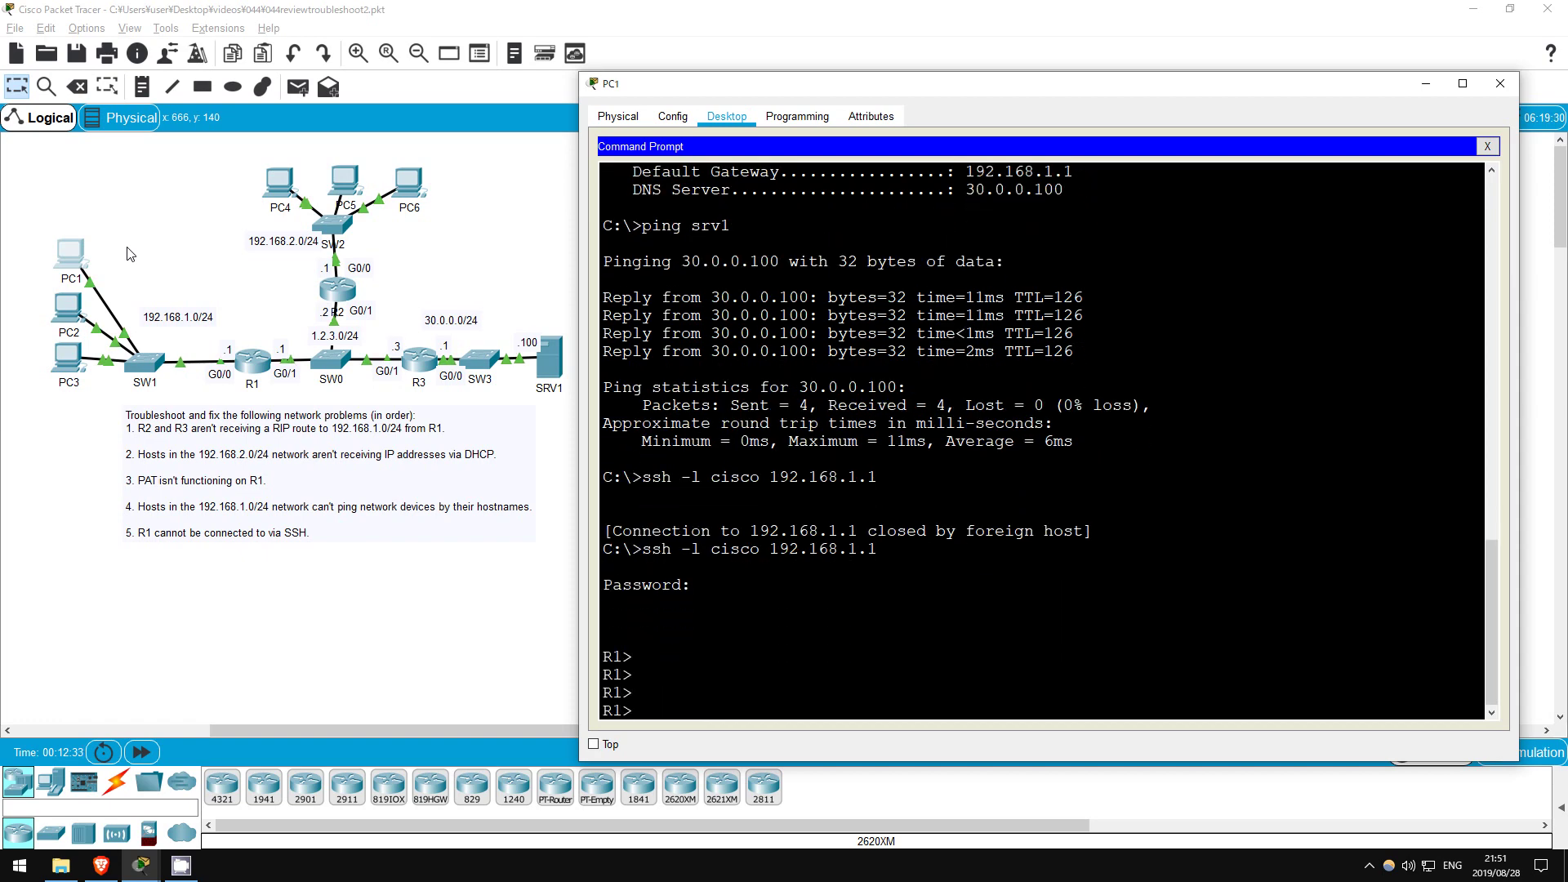
left_click(506, 209)
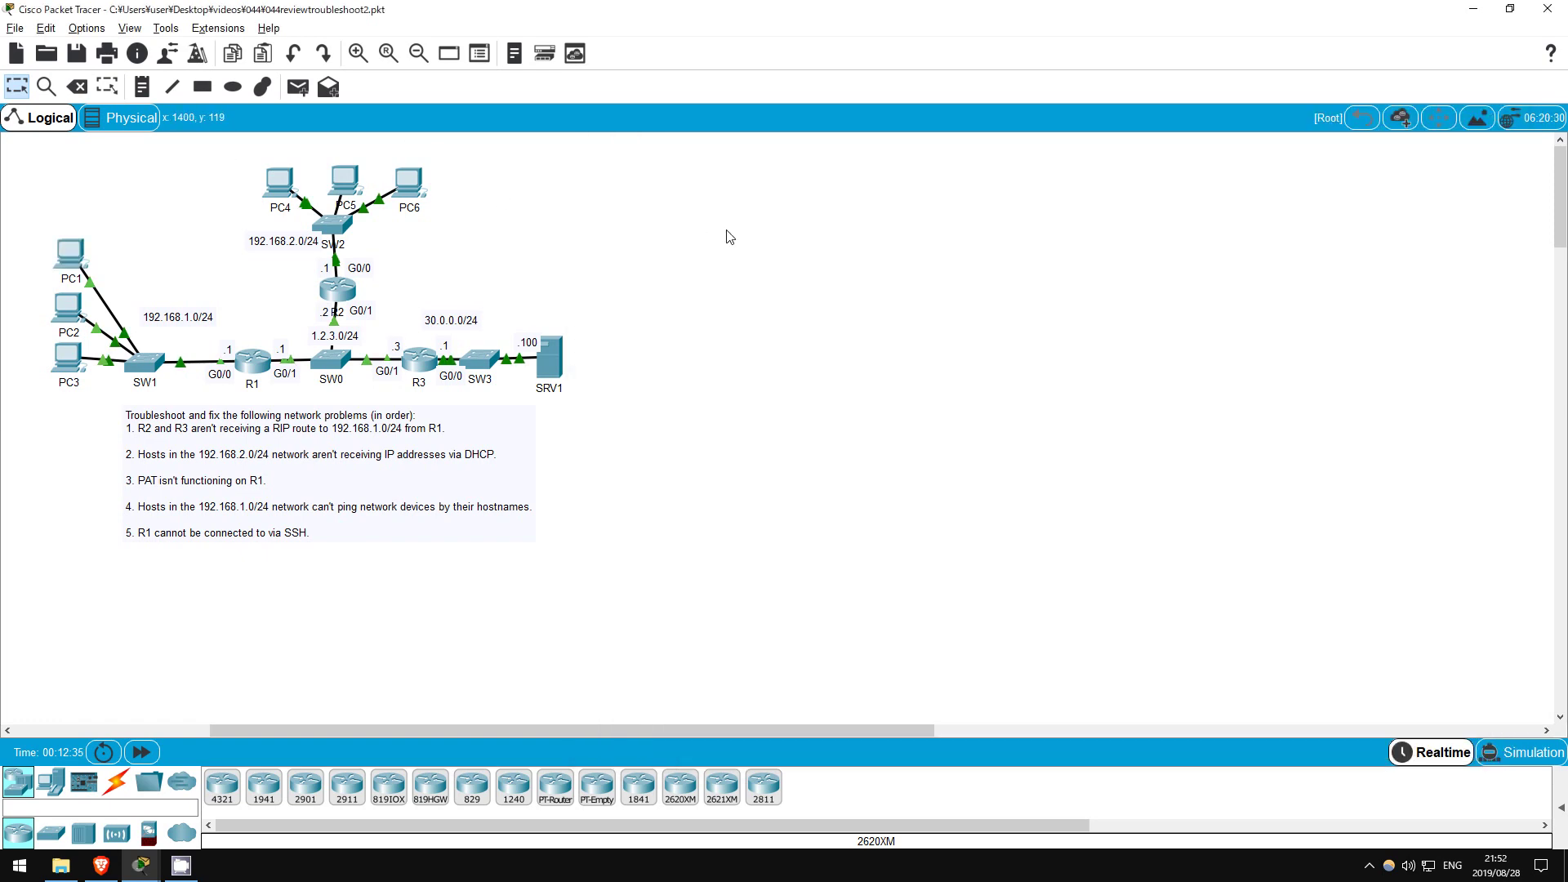